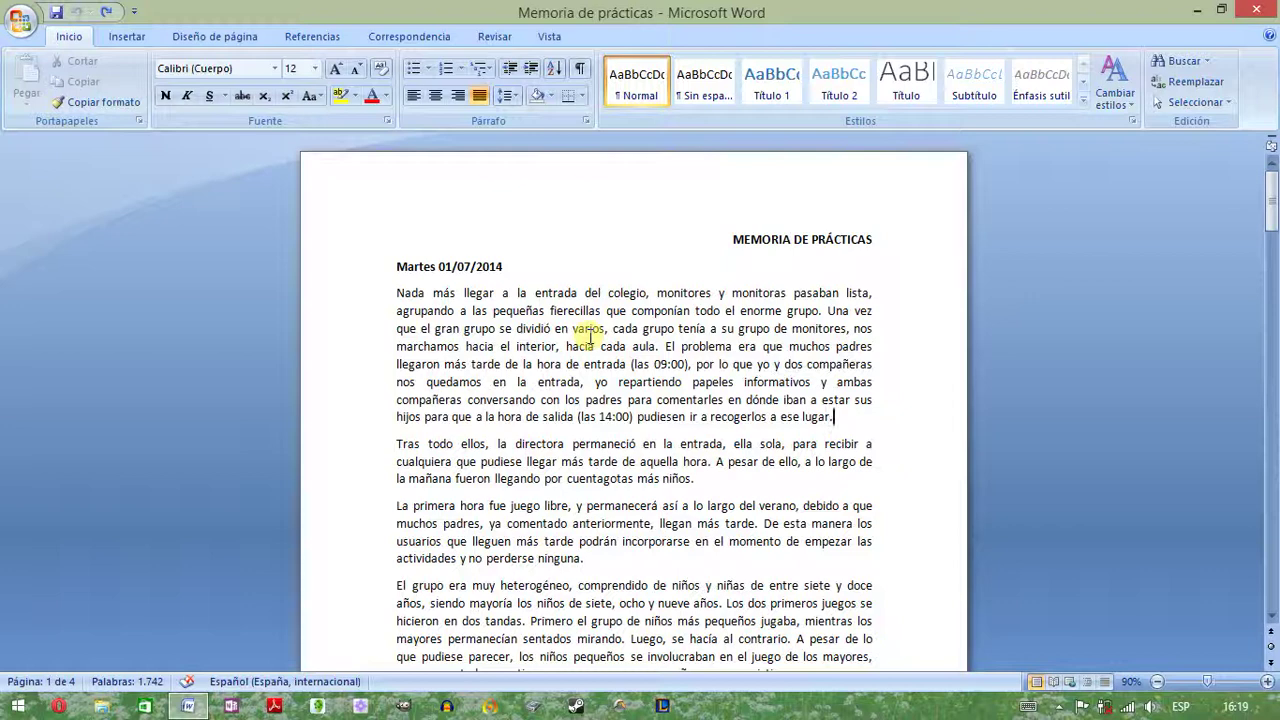
# - Apply strikethrough to the whole first paragraph below the date heading
pyautogui.tripleClick(590, 338)
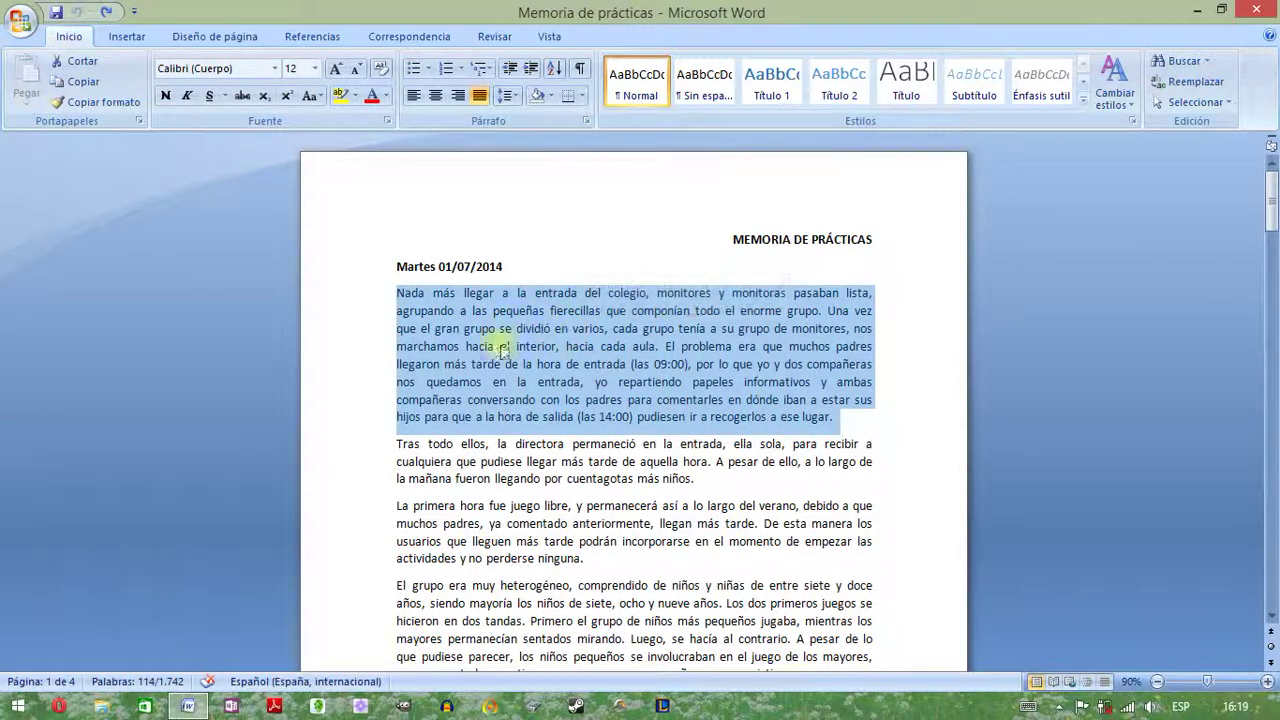
pyautogui.click(242, 96)
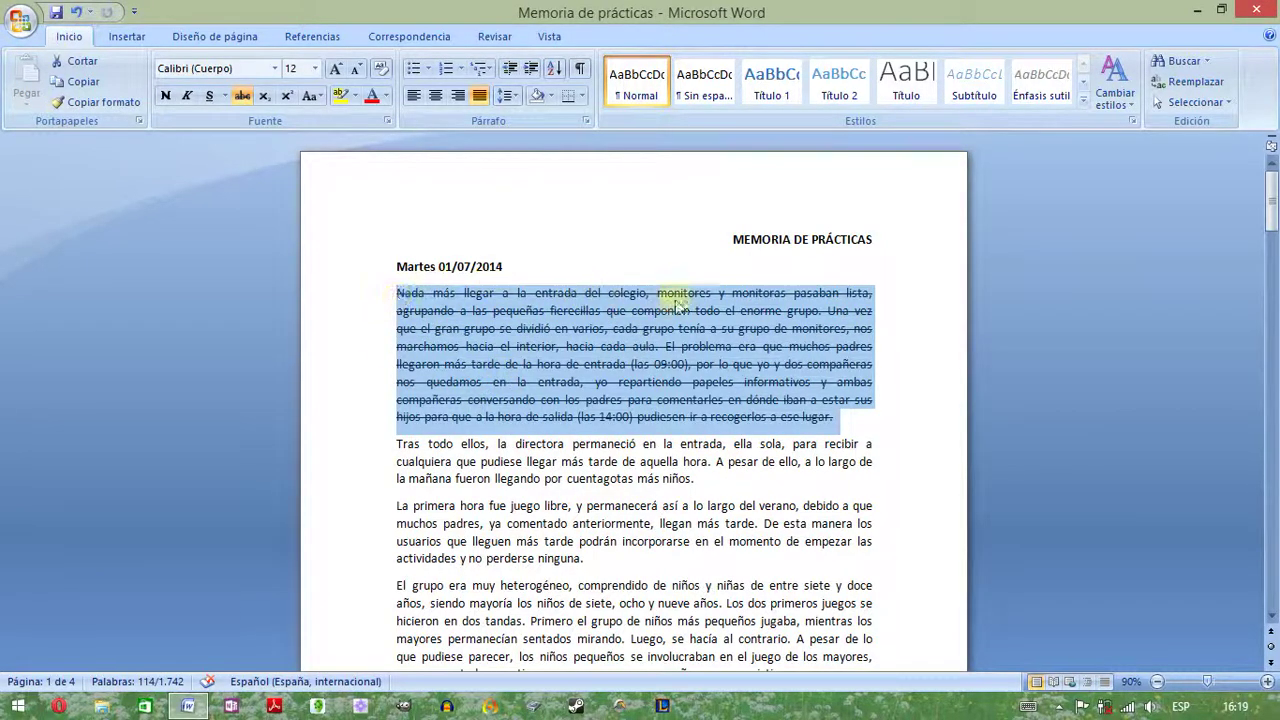
pyautogui.click(847, 425)
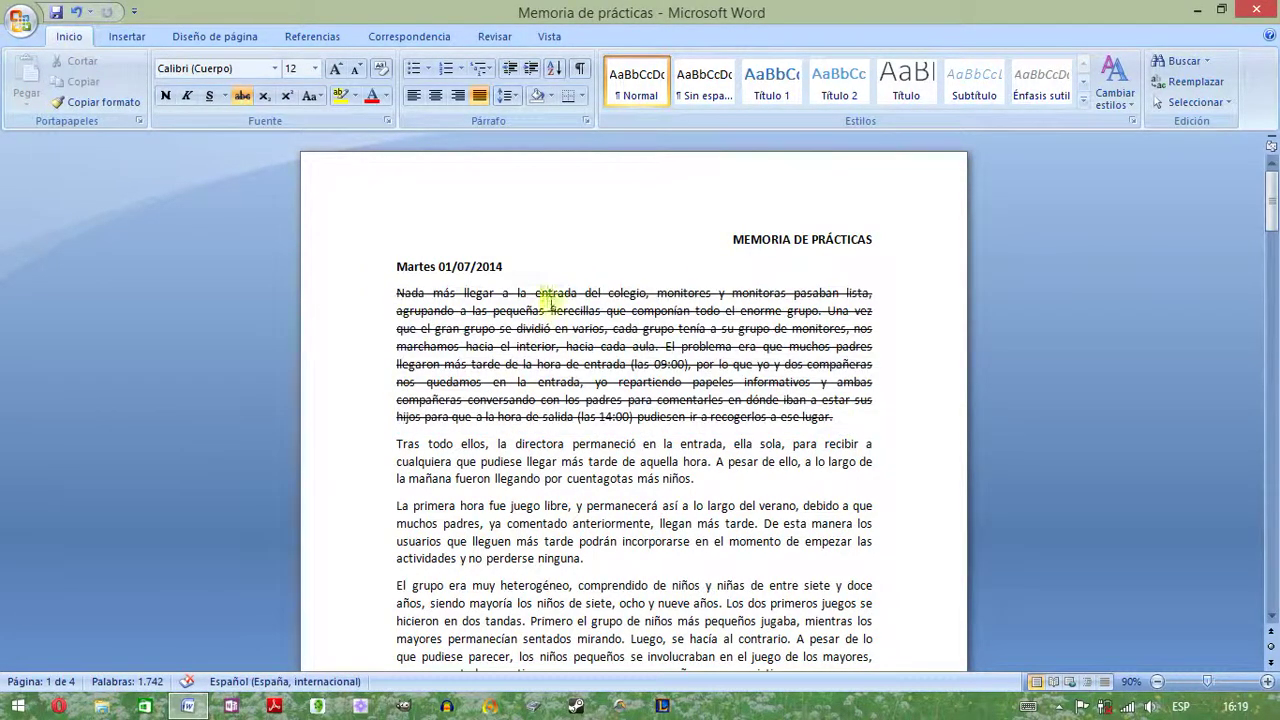
# - Remove the strikethrough from the first paragraph
pyautogui.tripleClick(524, 367)
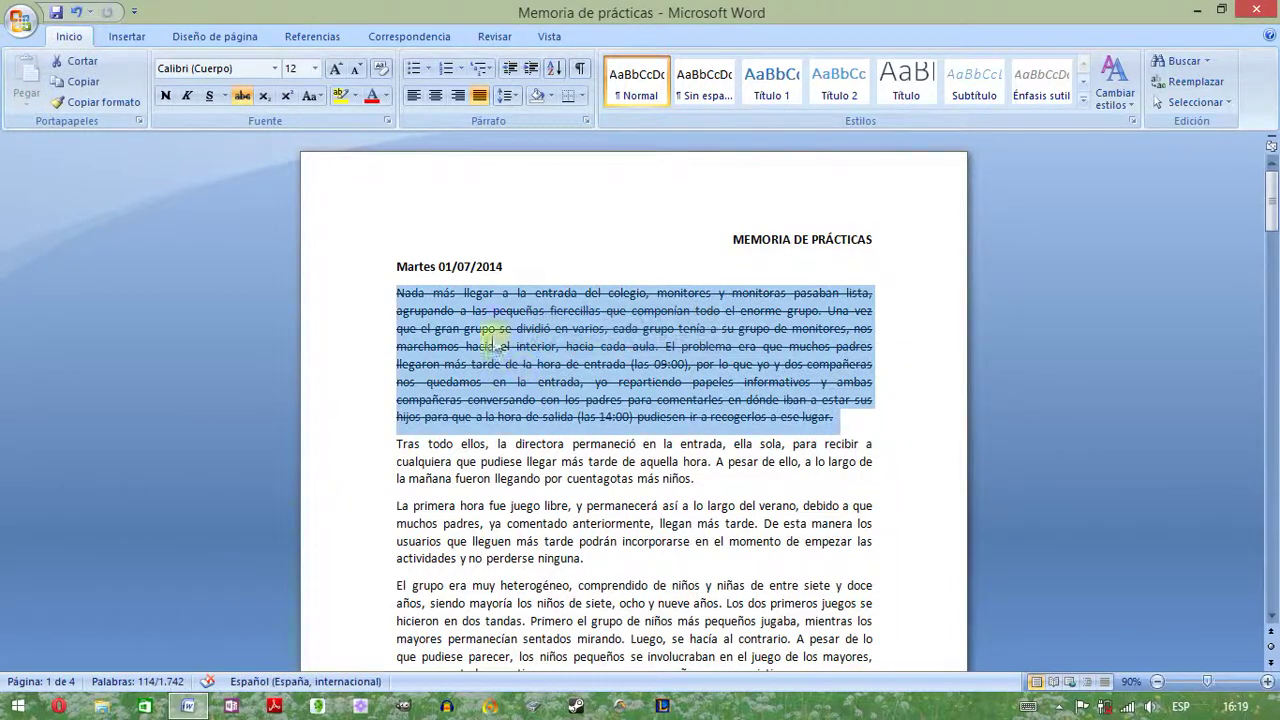
pyautogui.click(243, 97)
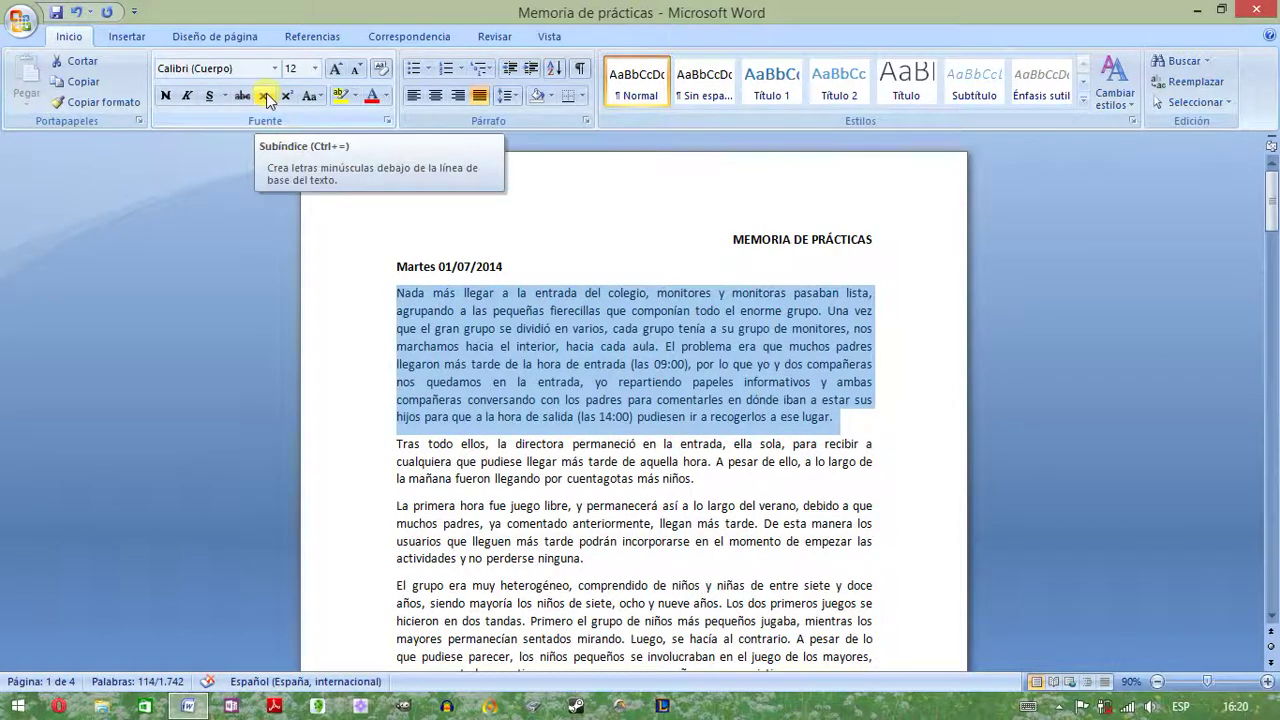
pyautogui.click(434, 293)
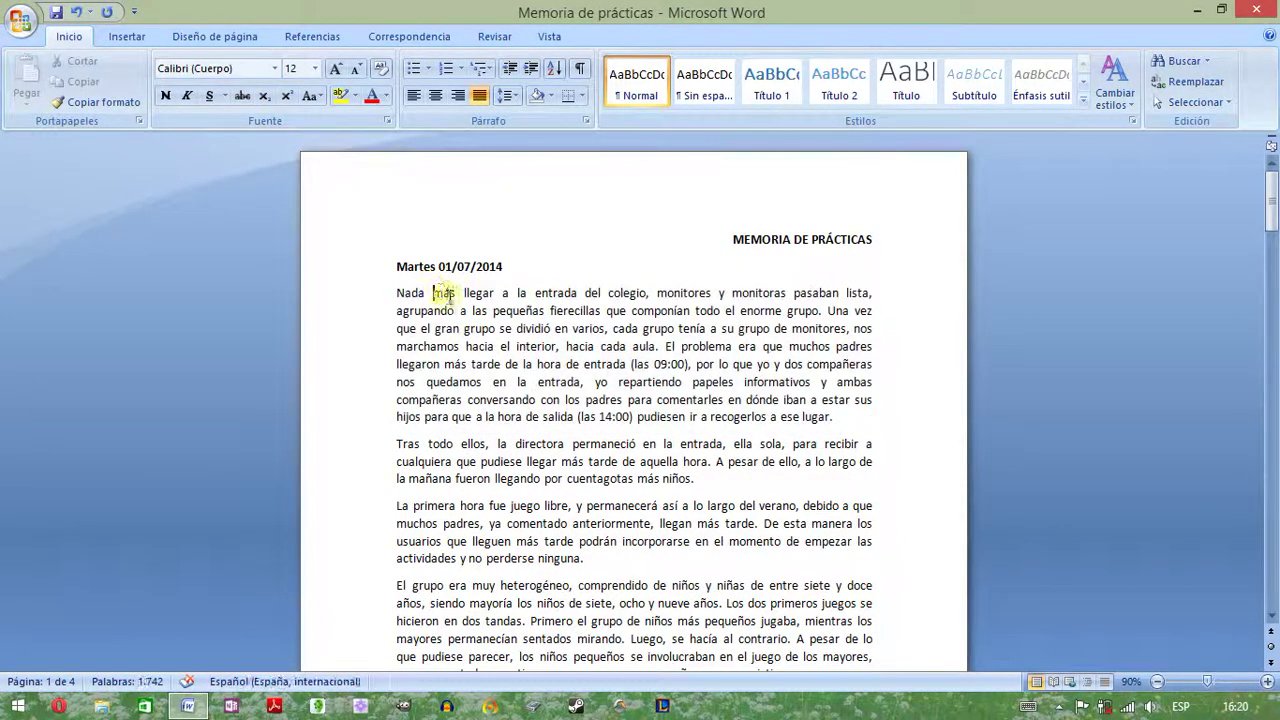
# - Format the word "más" in the first line of the first paragraph as subscript
pyautogui.doubleClick(440, 292)
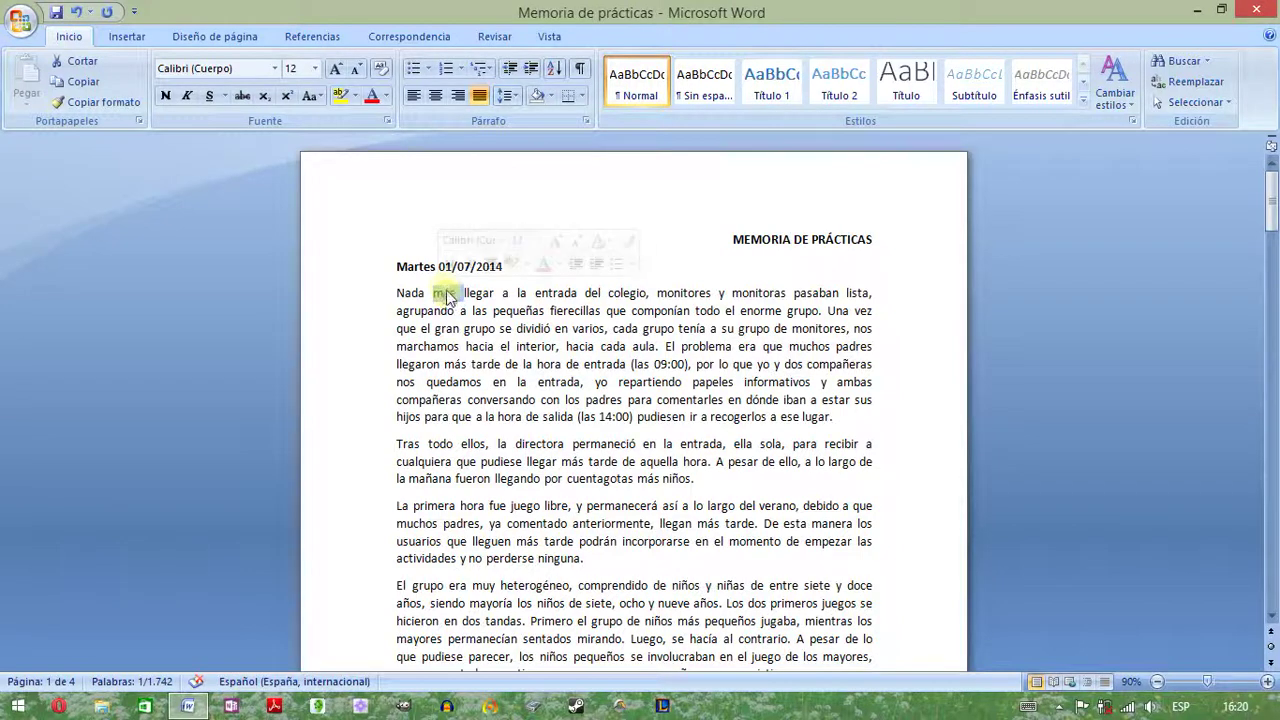
pyautogui.click(261, 98)
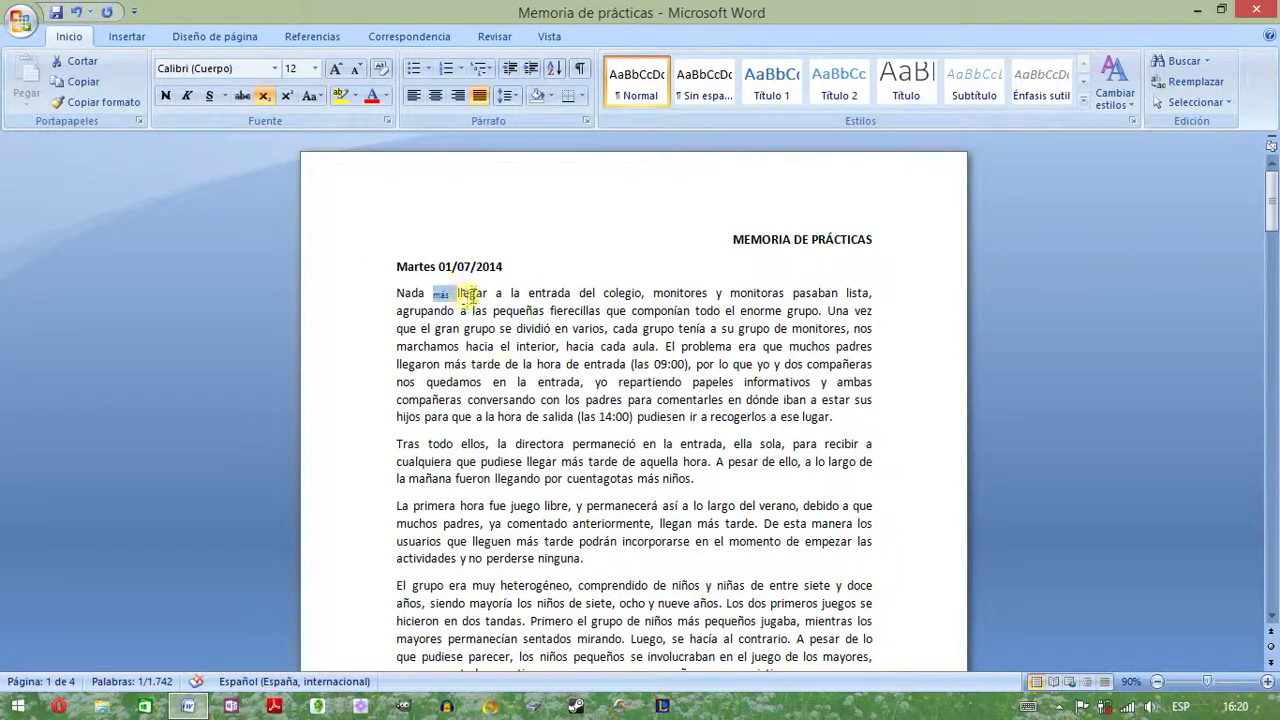
pyautogui.click(460, 293)
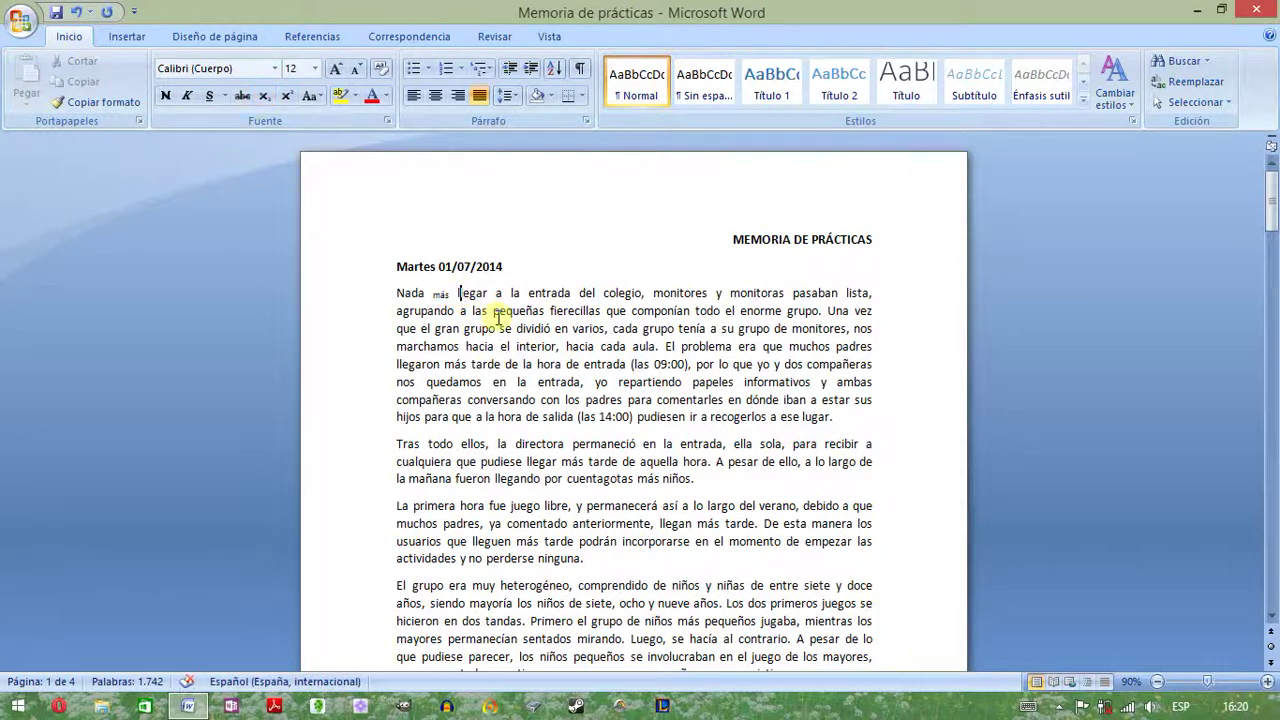
# - Switch the word "más" in the first line to superscript, and restore it to normal text
pyautogui.doubleClick(440, 293)
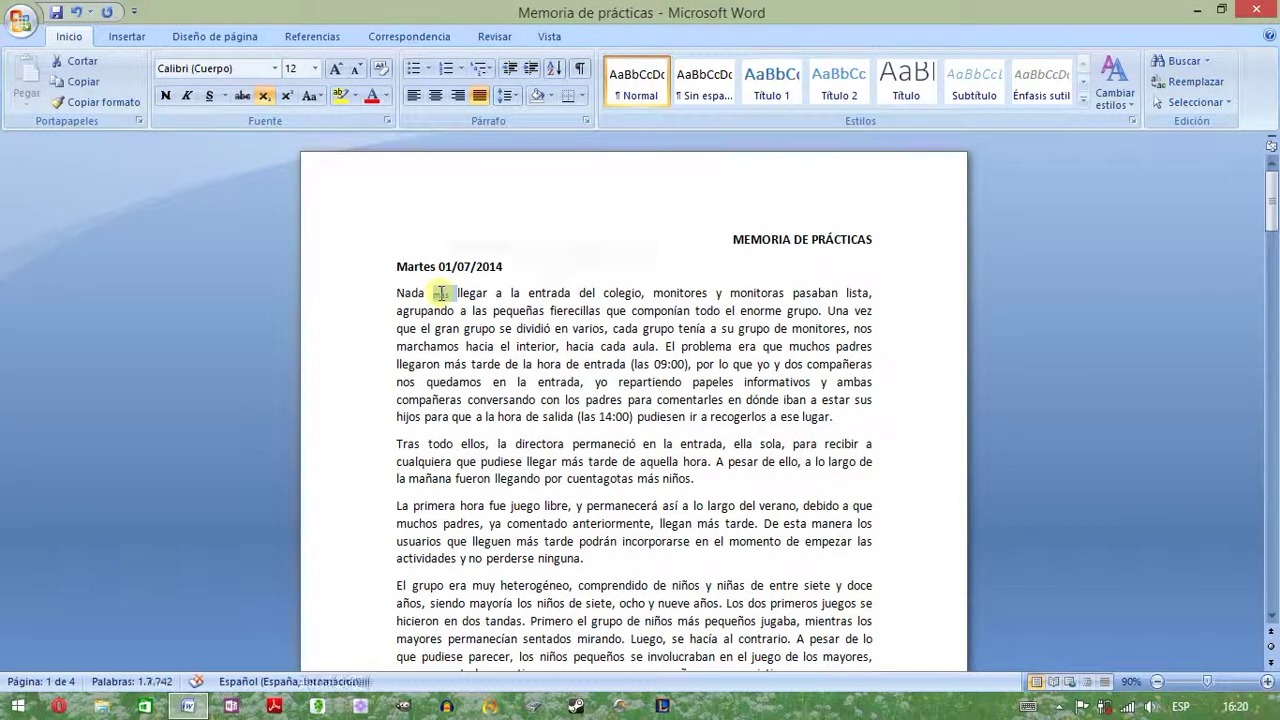
pyautogui.click(287, 96)
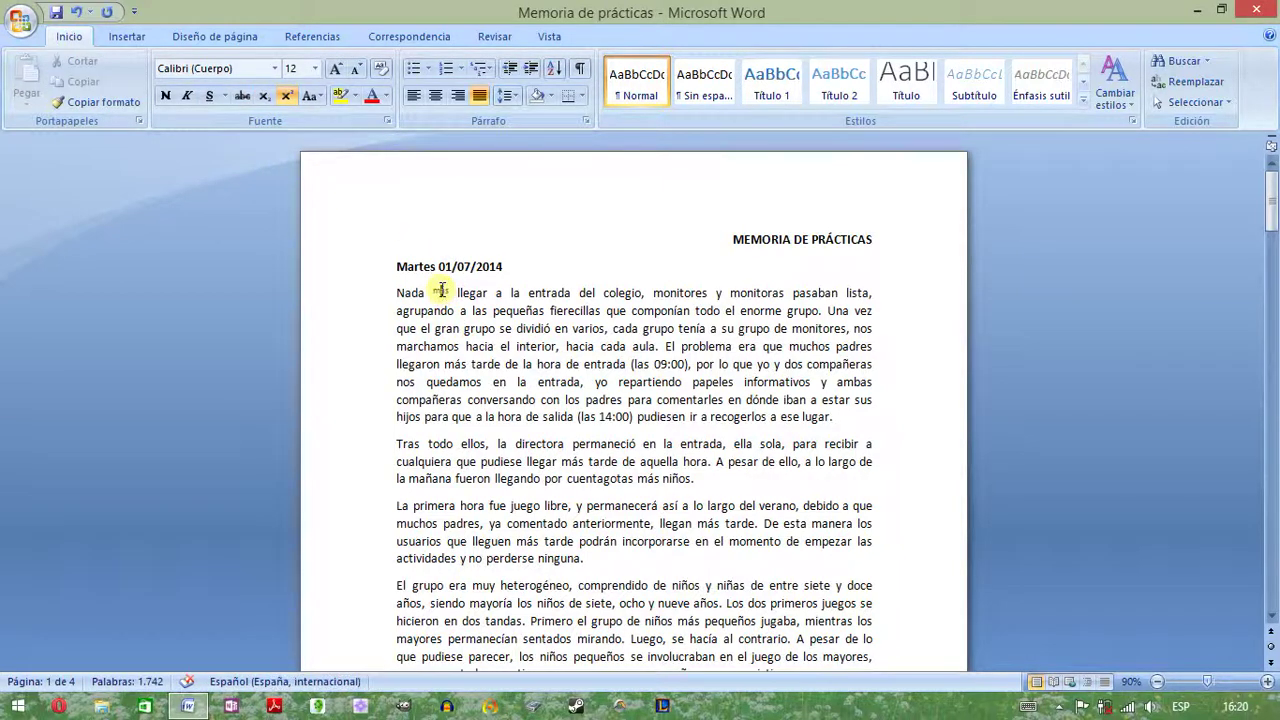
pyautogui.click(287, 96)
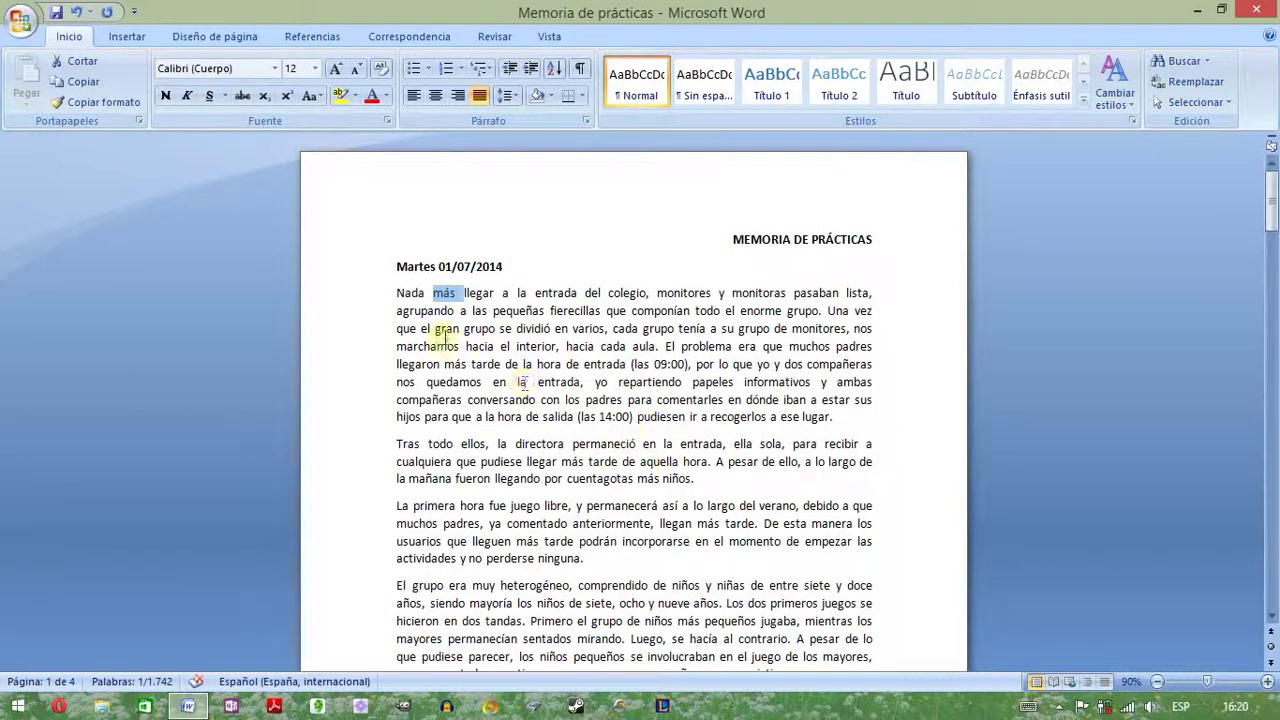
pyautogui.click(706, 480)
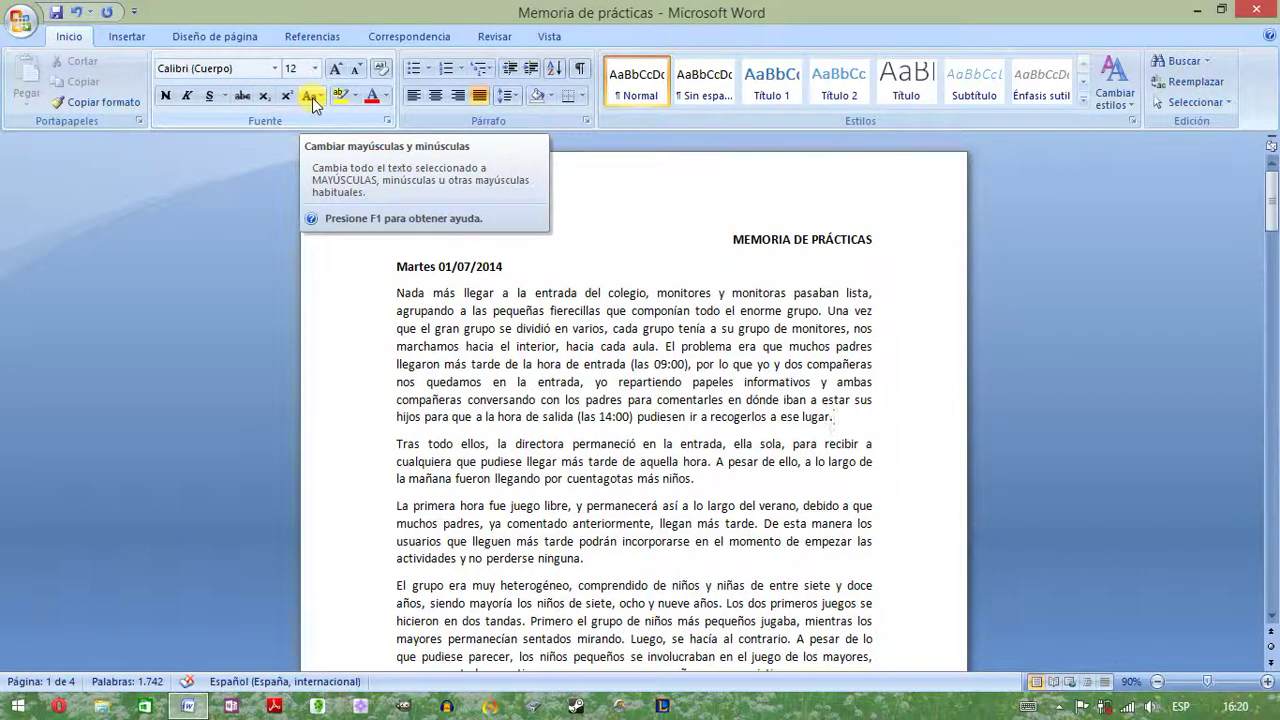
pyautogui.tripleClick(503, 311)
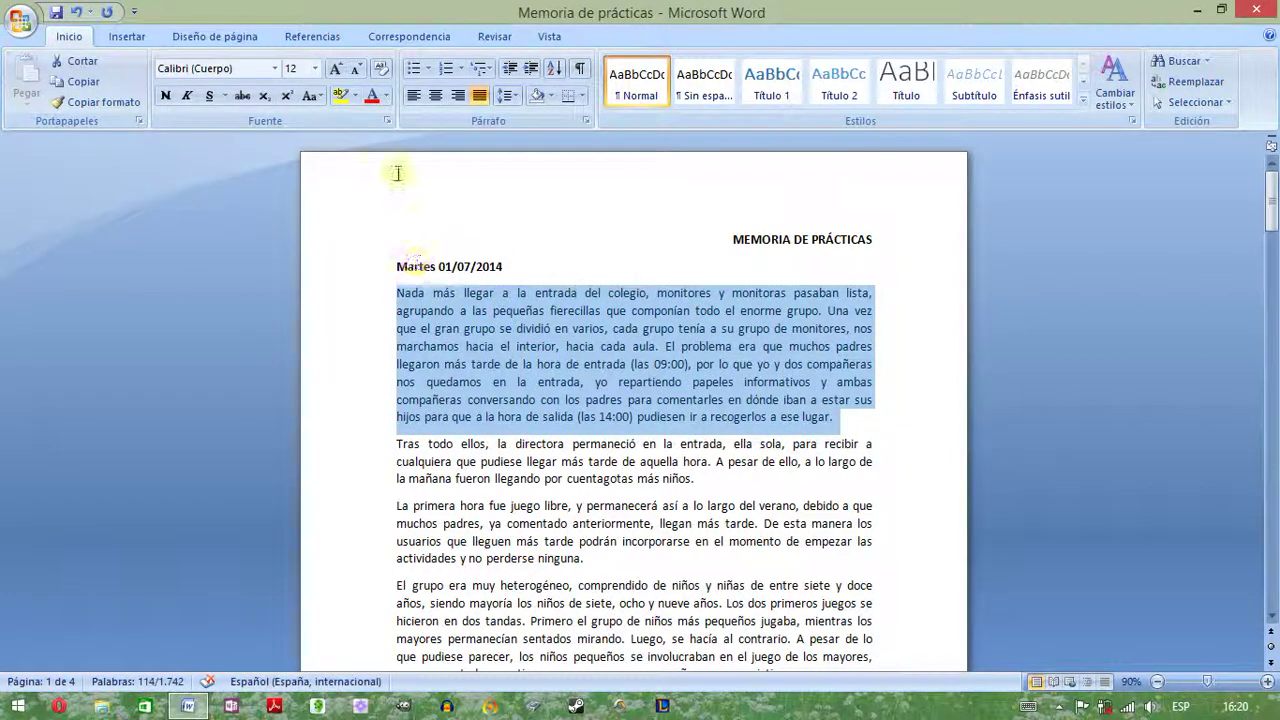
pyautogui.click(318, 97)
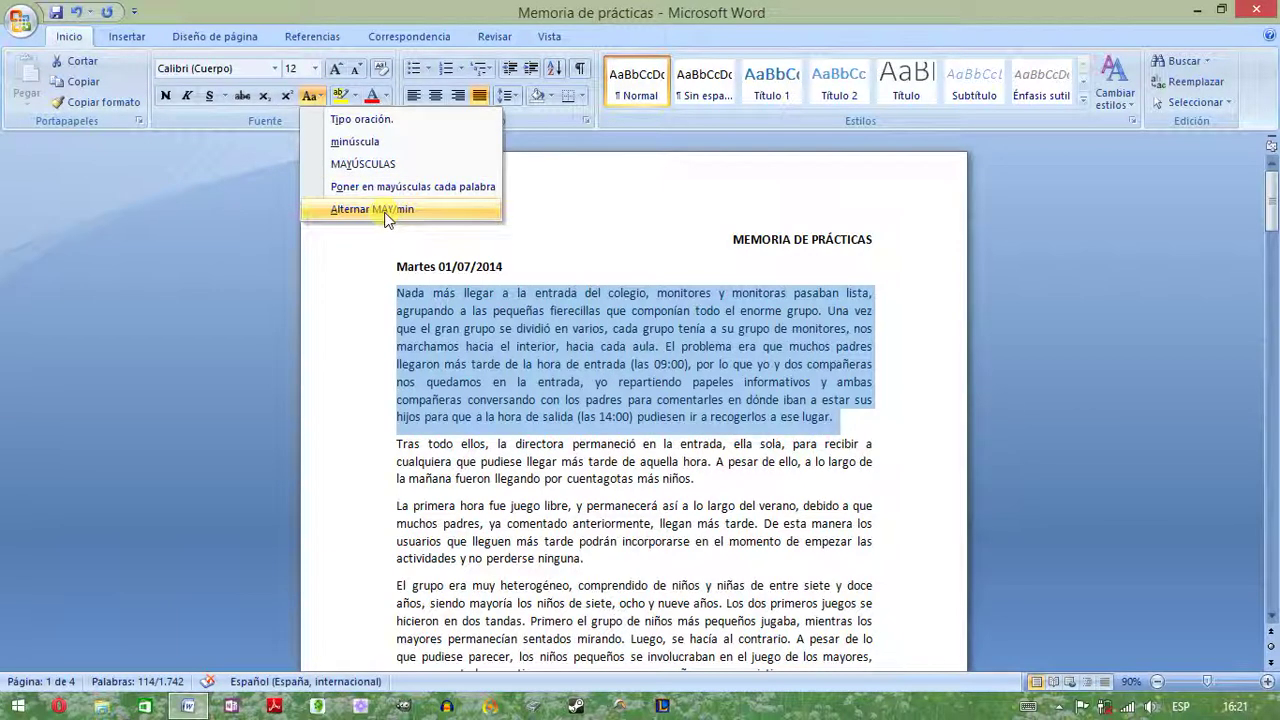
pyautogui.click(490, 328)
# - Replace the capital N of "Nada" at the start of the first paragraph with a lowercase n
pyautogui.click(407, 293)
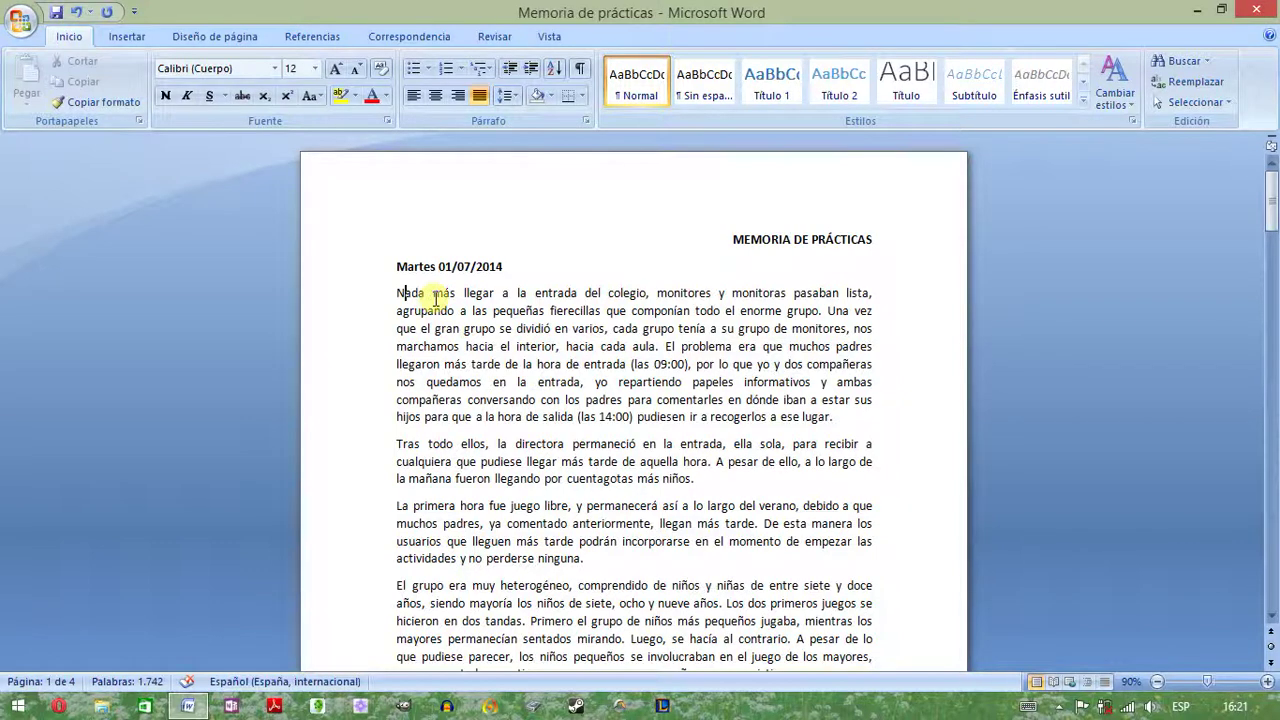
pyautogui.press('BackSpace')
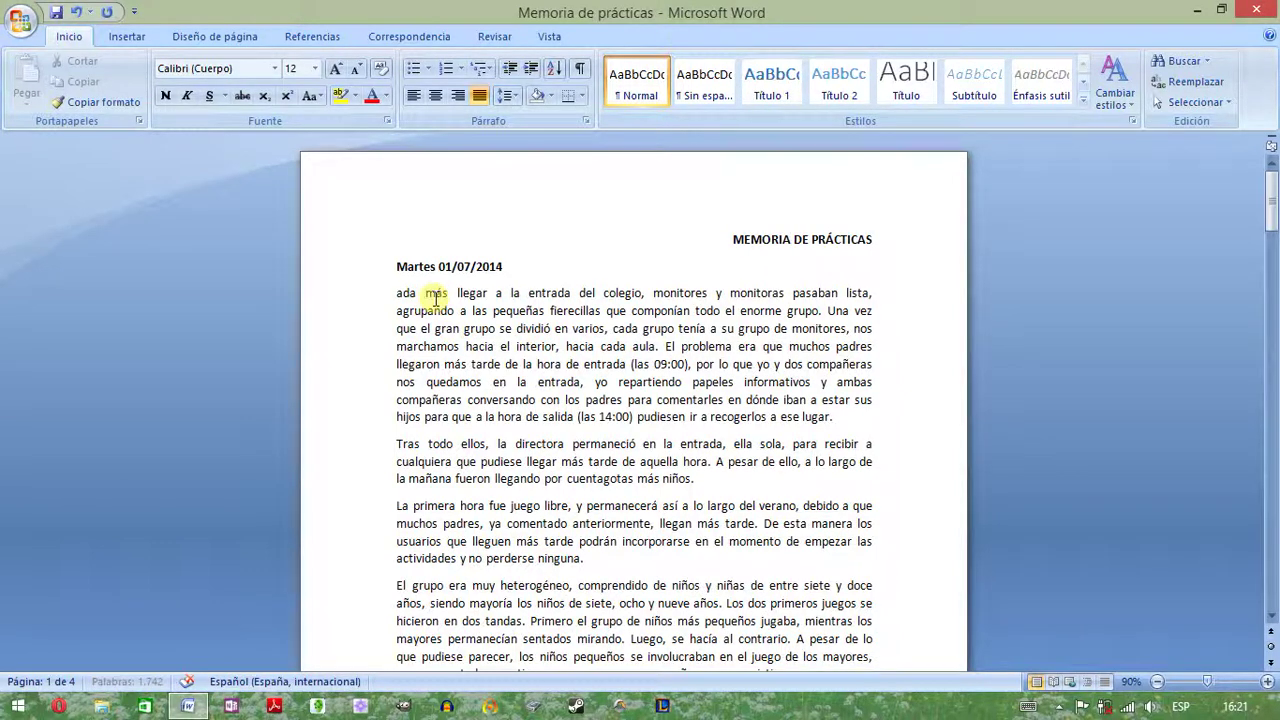
pyautogui.write('n')
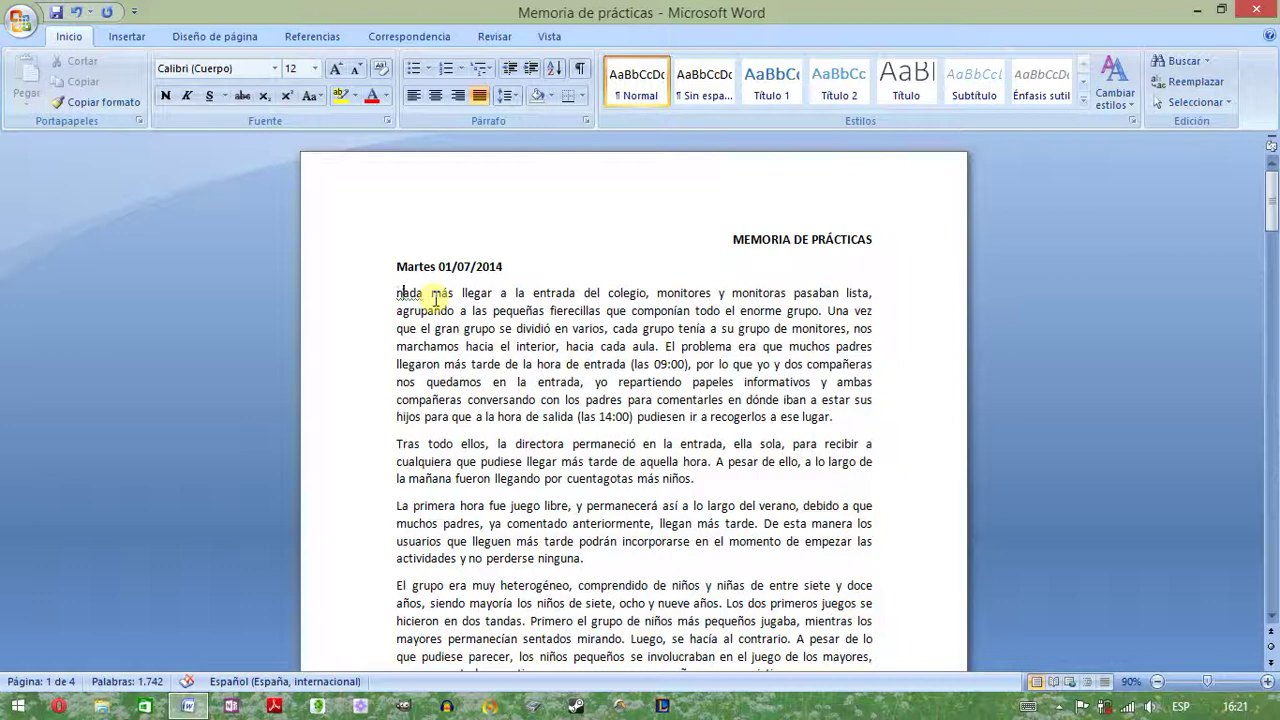
# - Change the first paragraph to sentence case with the "Tipo oración" option
pyautogui.tripleClick(500, 313)
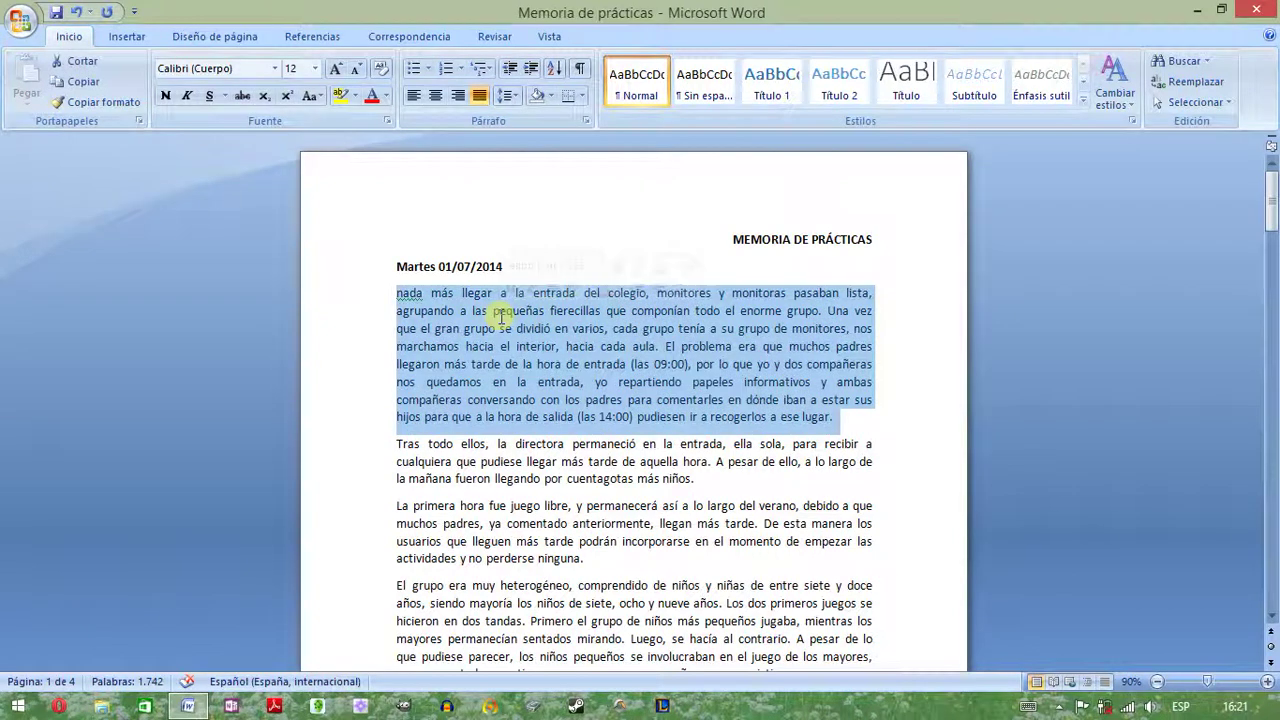
pyautogui.click(310, 96)
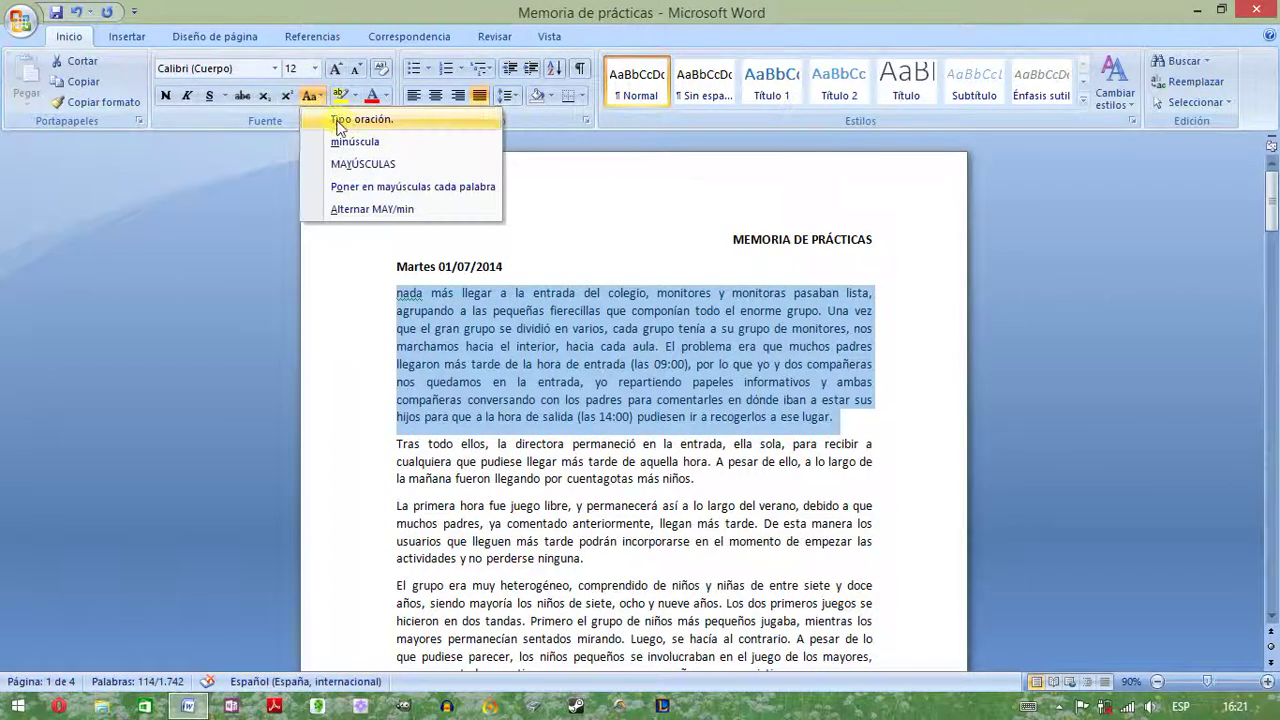
pyautogui.click(338, 122)
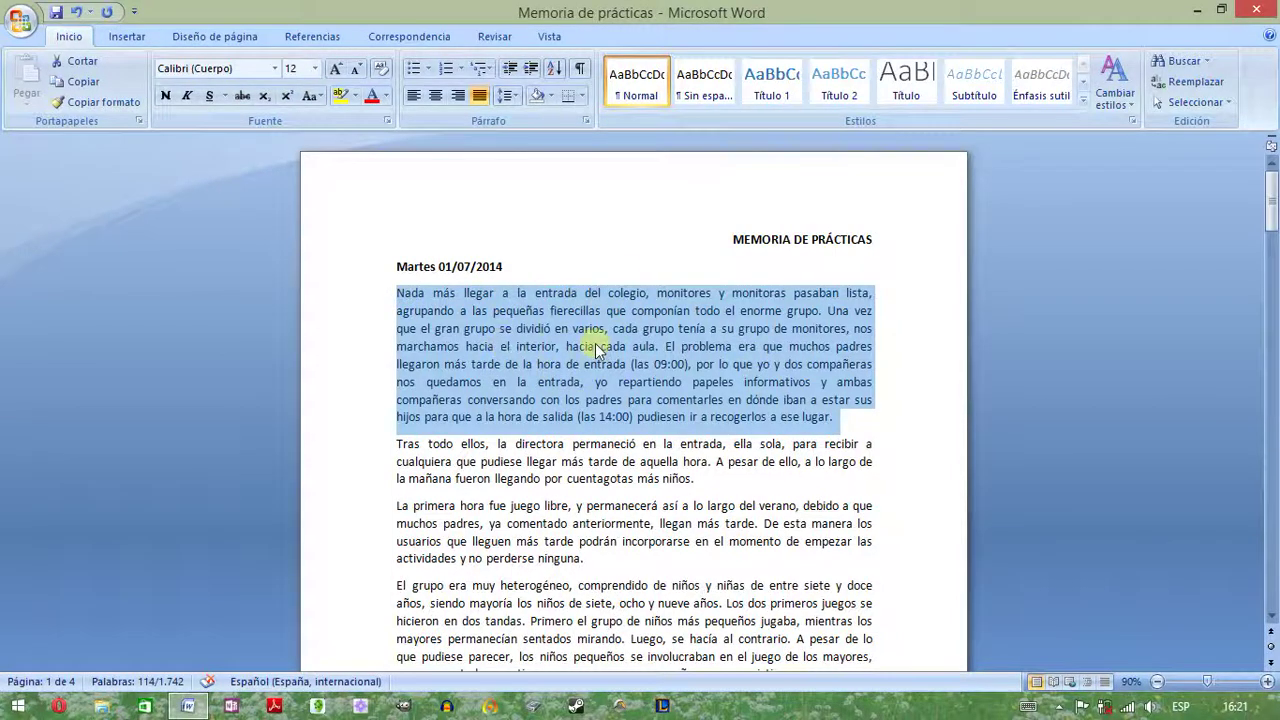
pyautogui.click(490, 340)
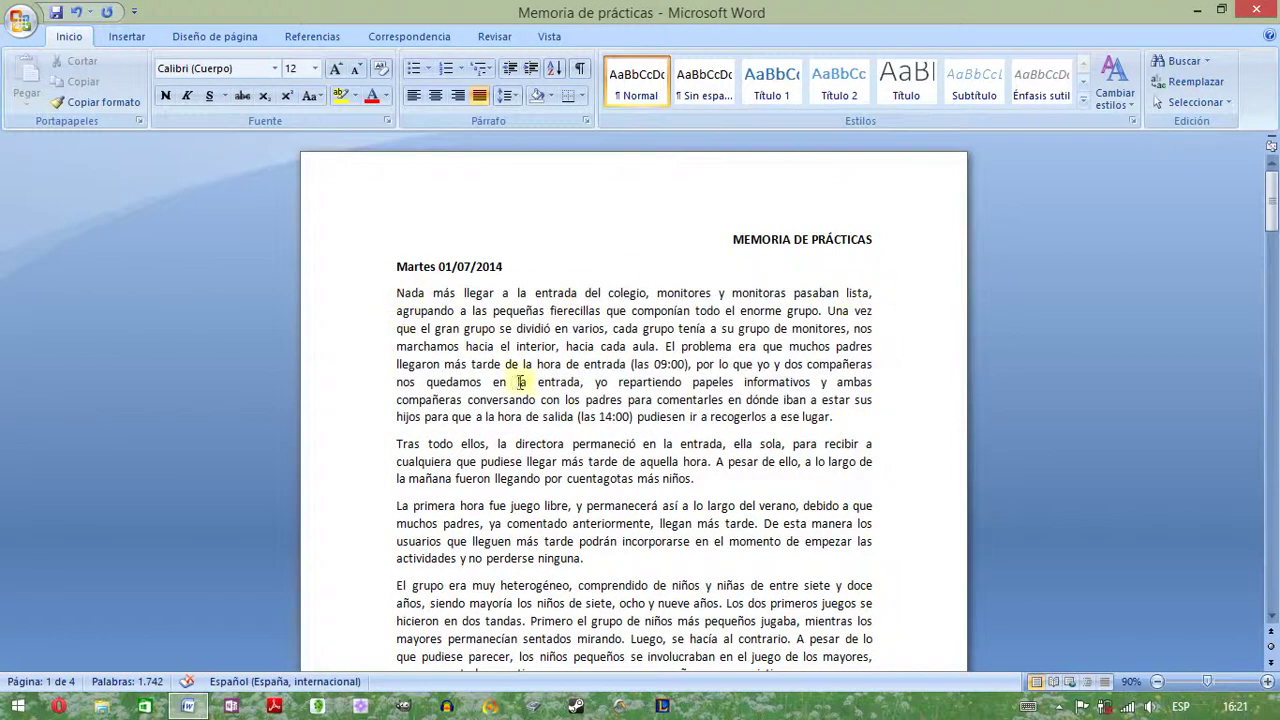
# - Convert the entire first paragraph to lowercase with the "minúscula" option
pyautogui.tripleClick(437, 328)
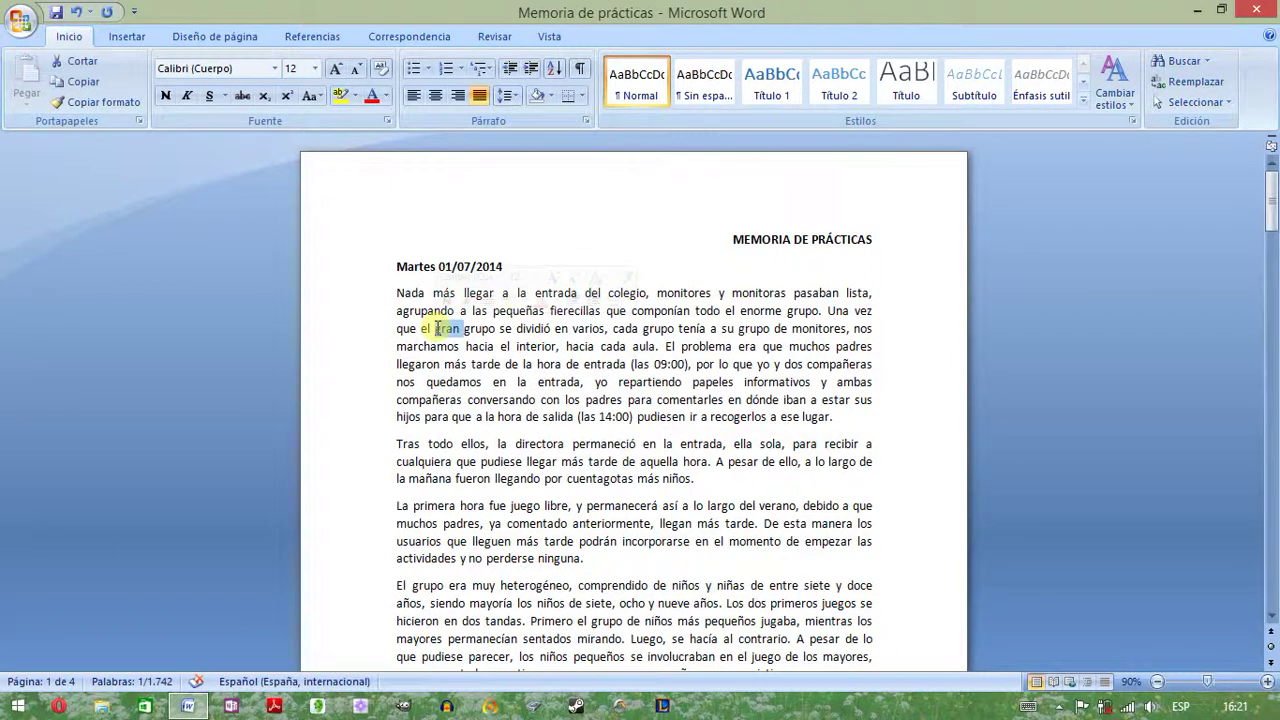
pyautogui.click(319, 99)
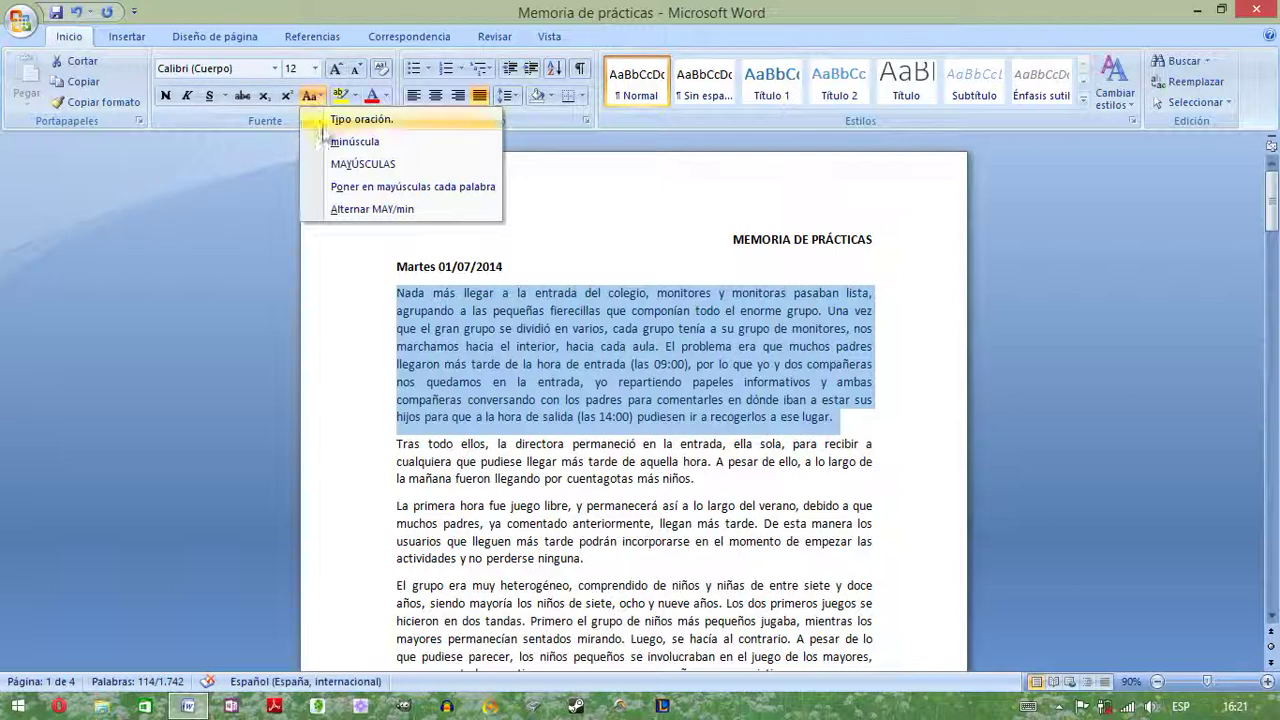
pyautogui.click(347, 143)
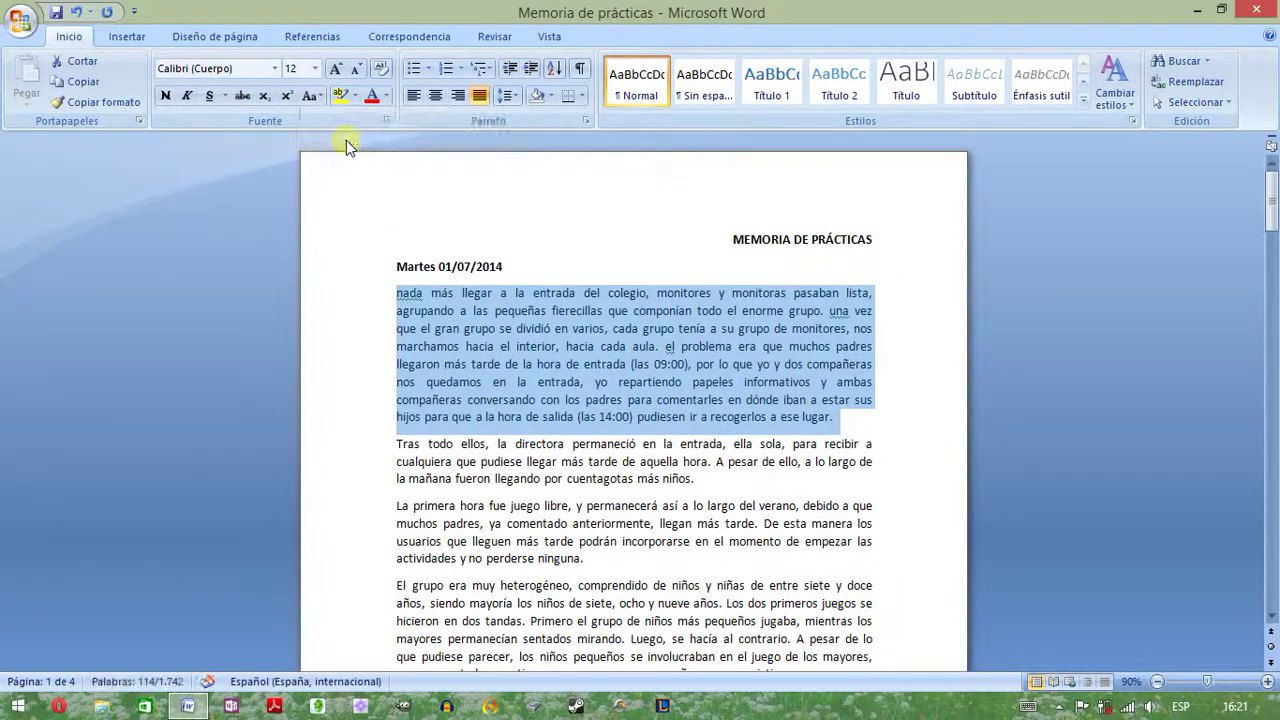
pyautogui.click(655, 337)
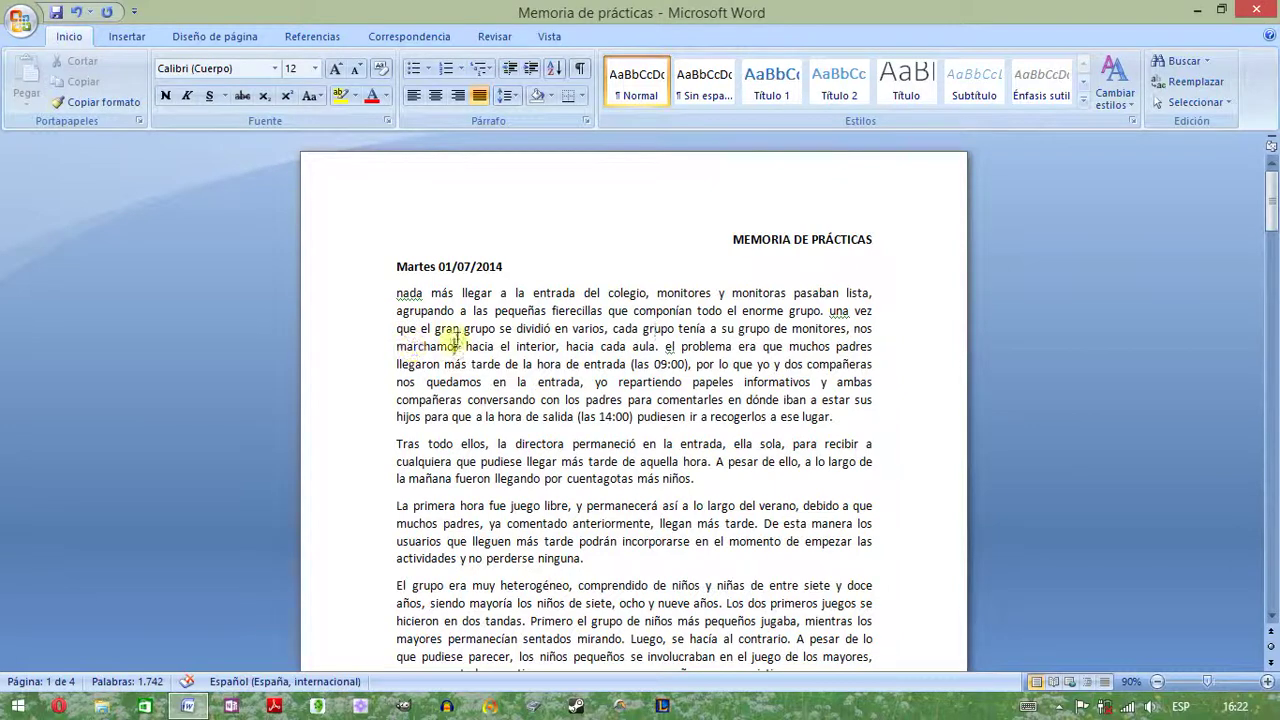
# - Apply the "minúscula" case option to the first paragraph once more
pyautogui.tripleClick(457, 334)
pyautogui.click(311, 97)
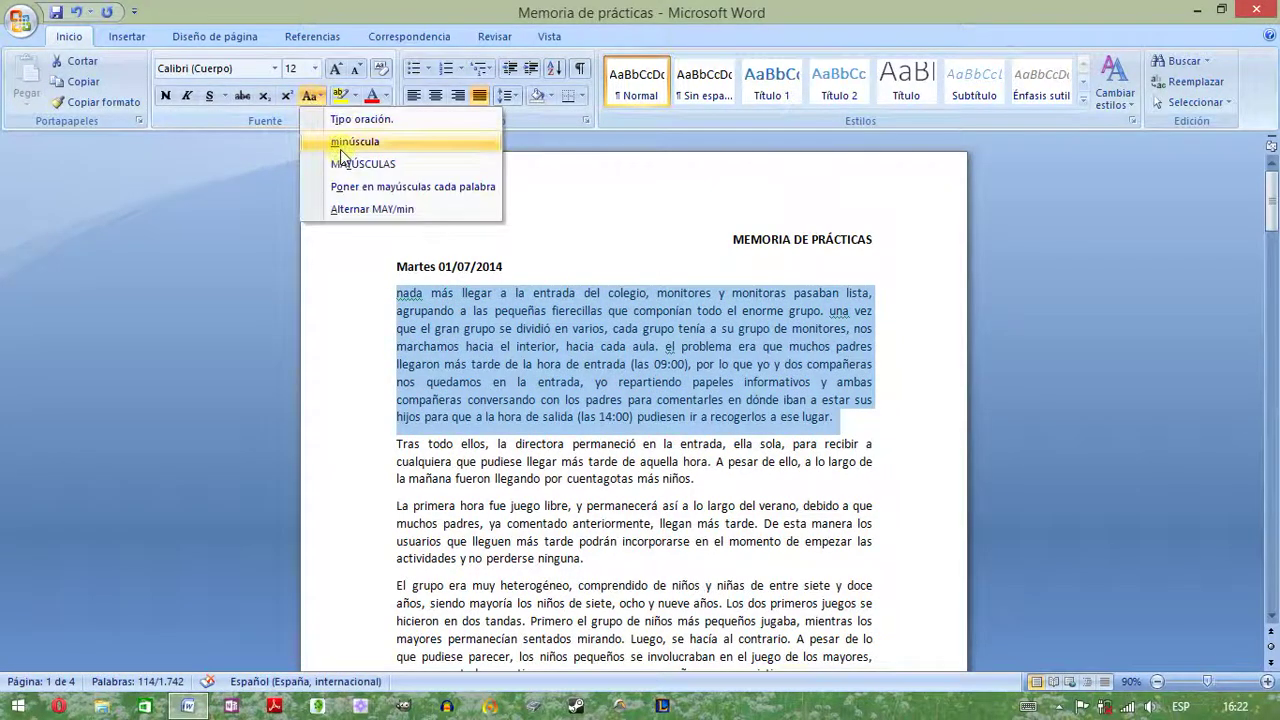
pyautogui.press('Escape')
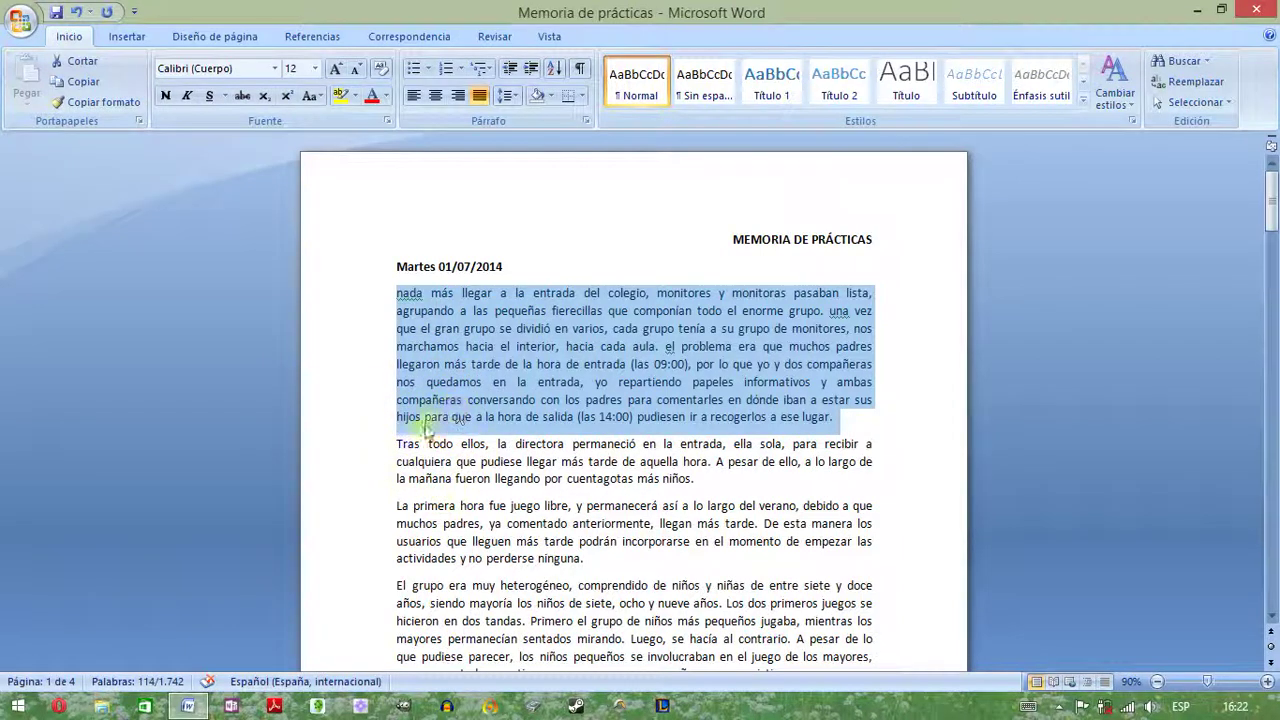
pyautogui.click(311, 96)
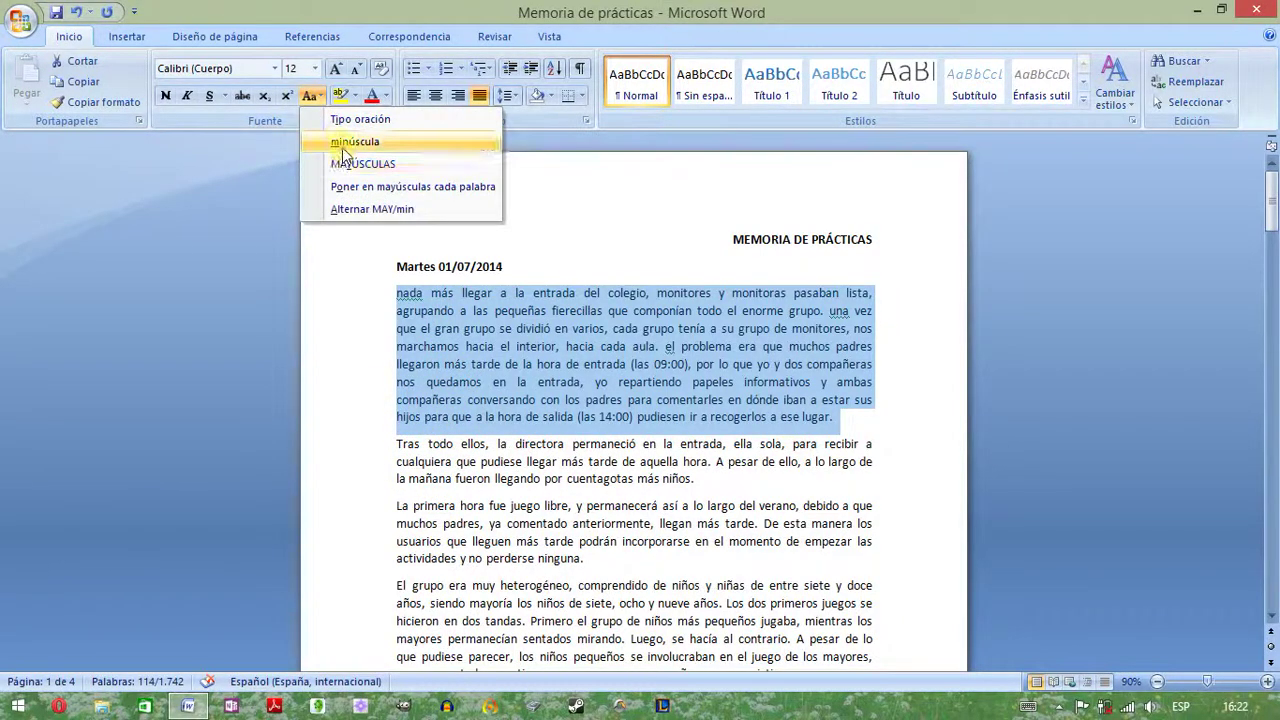
pyautogui.click(355, 141)
pyautogui.click(497, 343)
# - Convert the whole first paragraph to capital letters with the "MAYÚSCULAS" option
pyautogui.tripleClick(497, 343)
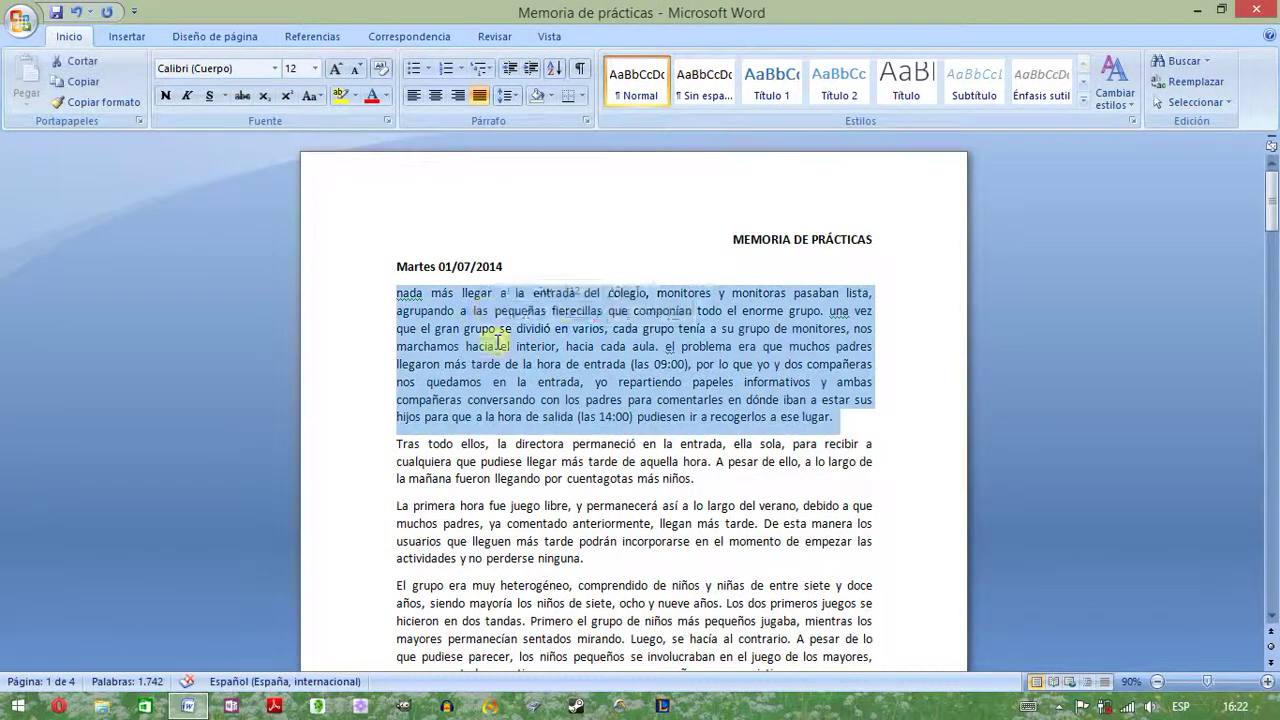
pyautogui.click(311, 96)
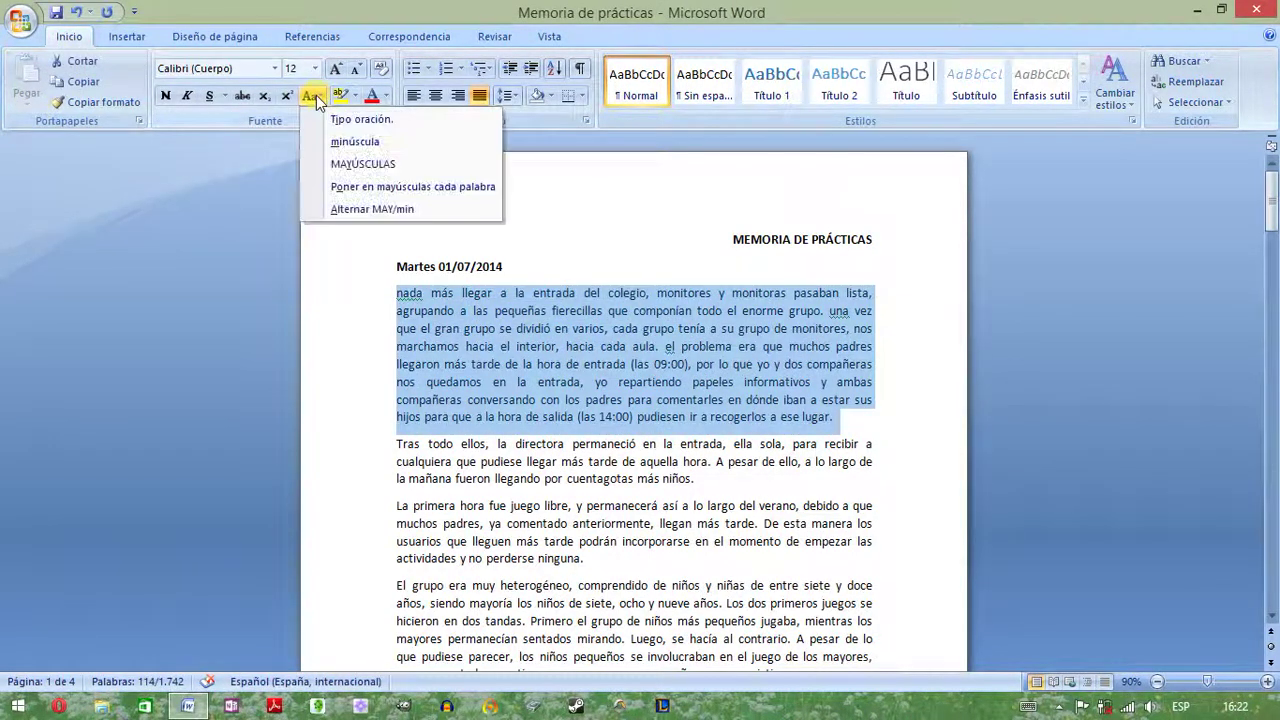
pyautogui.click(355, 164)
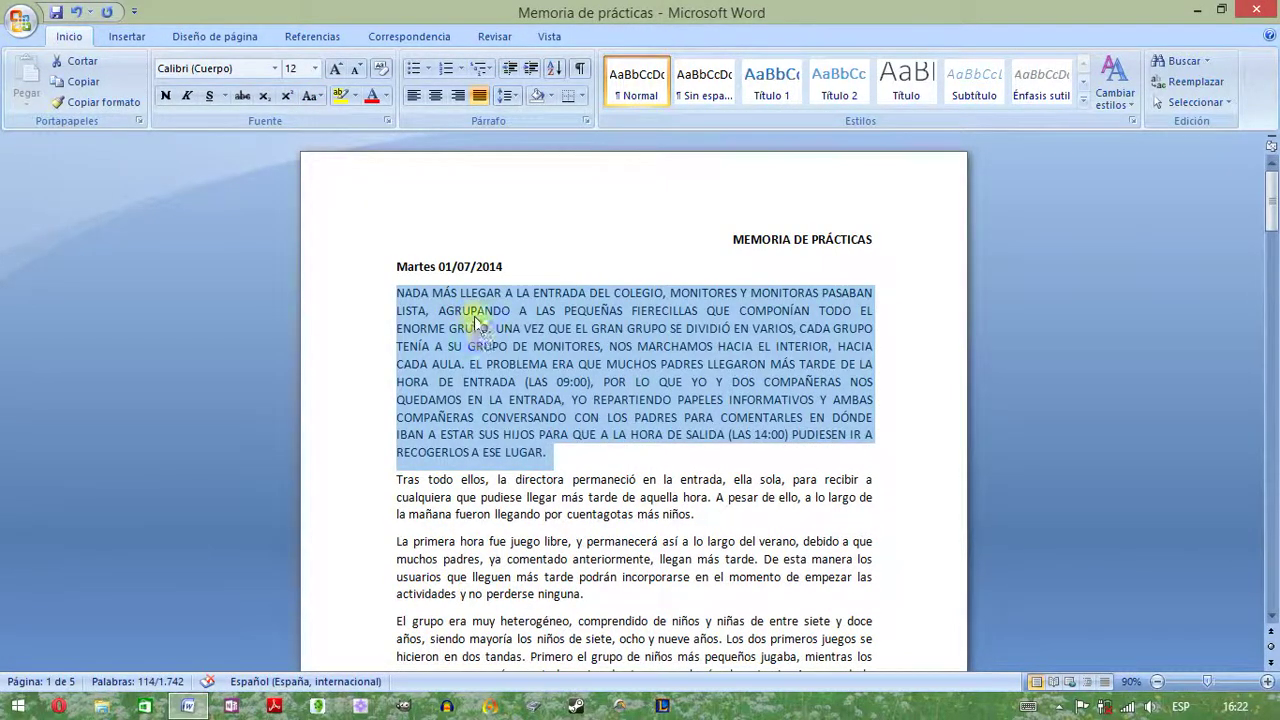
# - Capitalize each word of the first paragraph with the "Poner en mayúsculas cada palabra" option
pyautogui.click(318, 95)
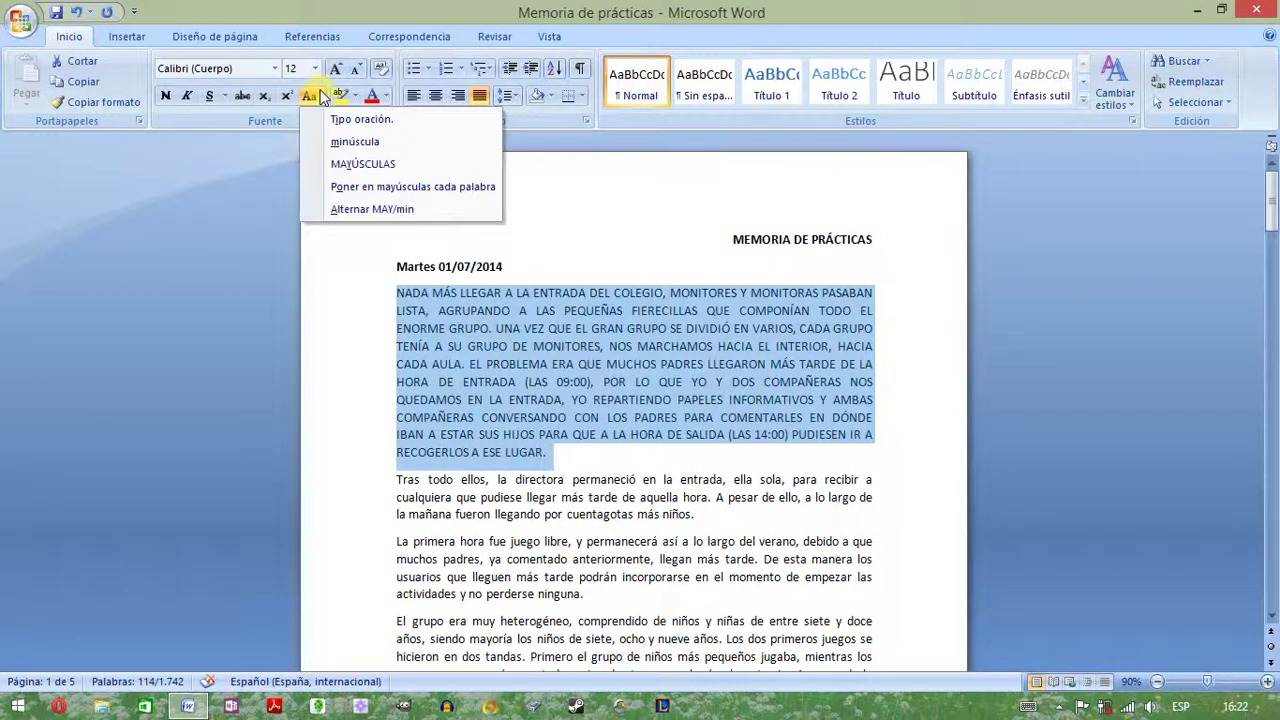
pyautogui.click(357, 188)
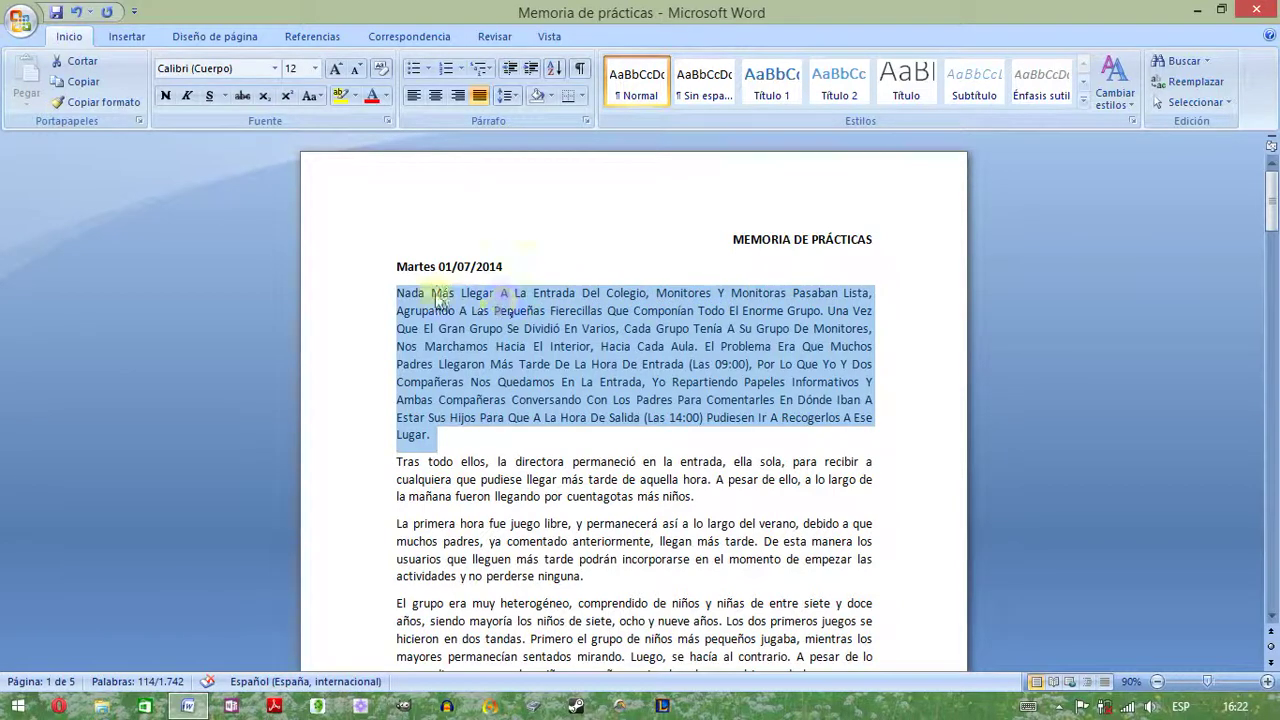
pyautogui.click(446, 433)
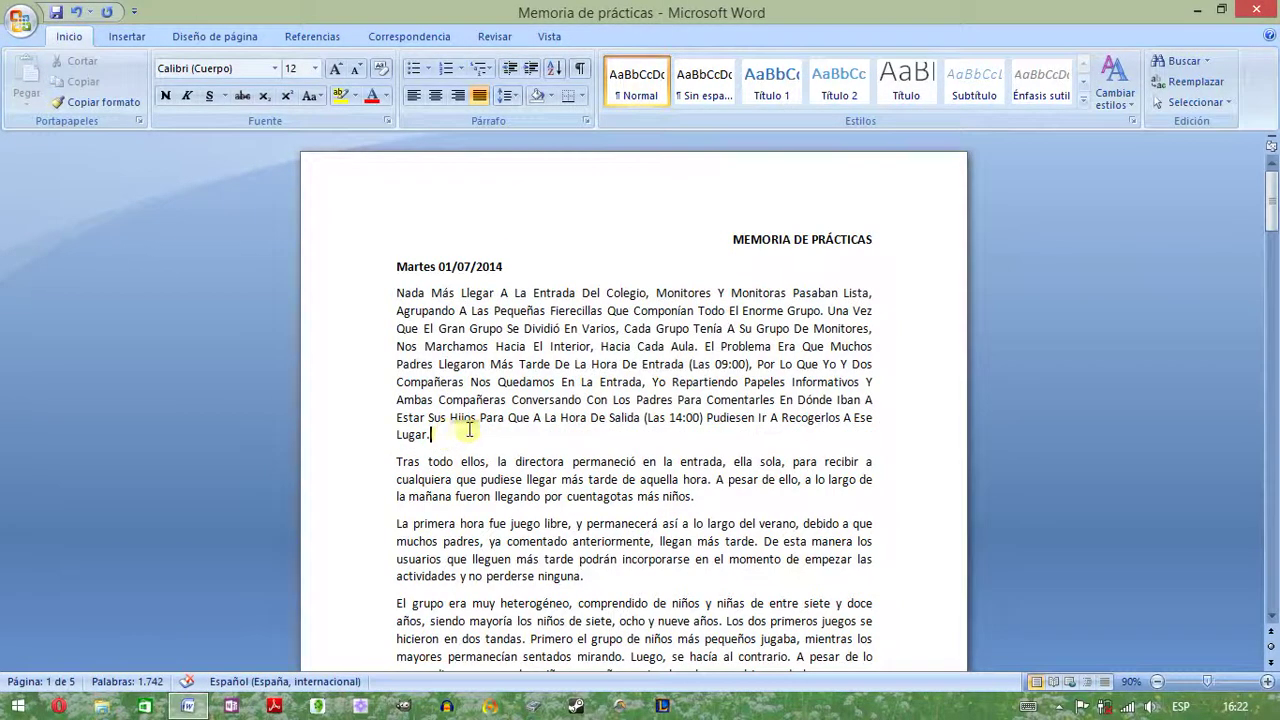
# - Select the whole first paragraph and apply the "Poner en mayúsculas cada palabra" case option to it again
pyautogui.tripleClick(528, 339)
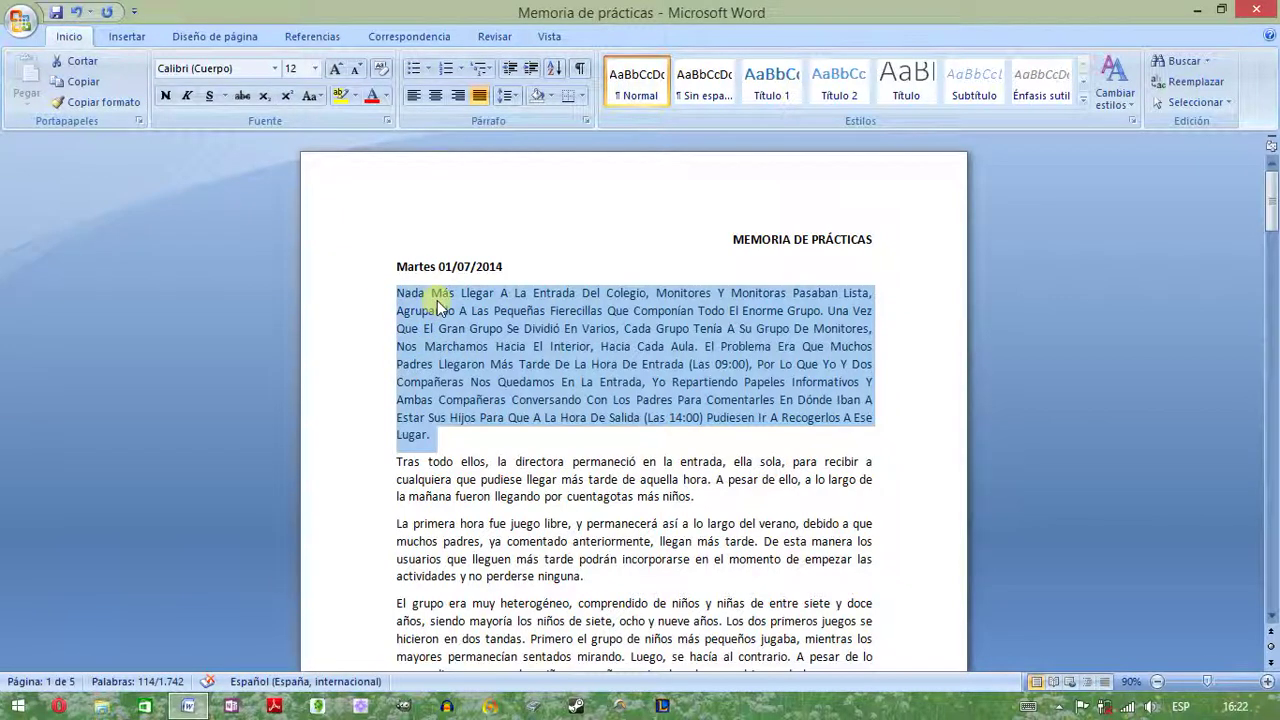
pyautogui.click(497, 352)
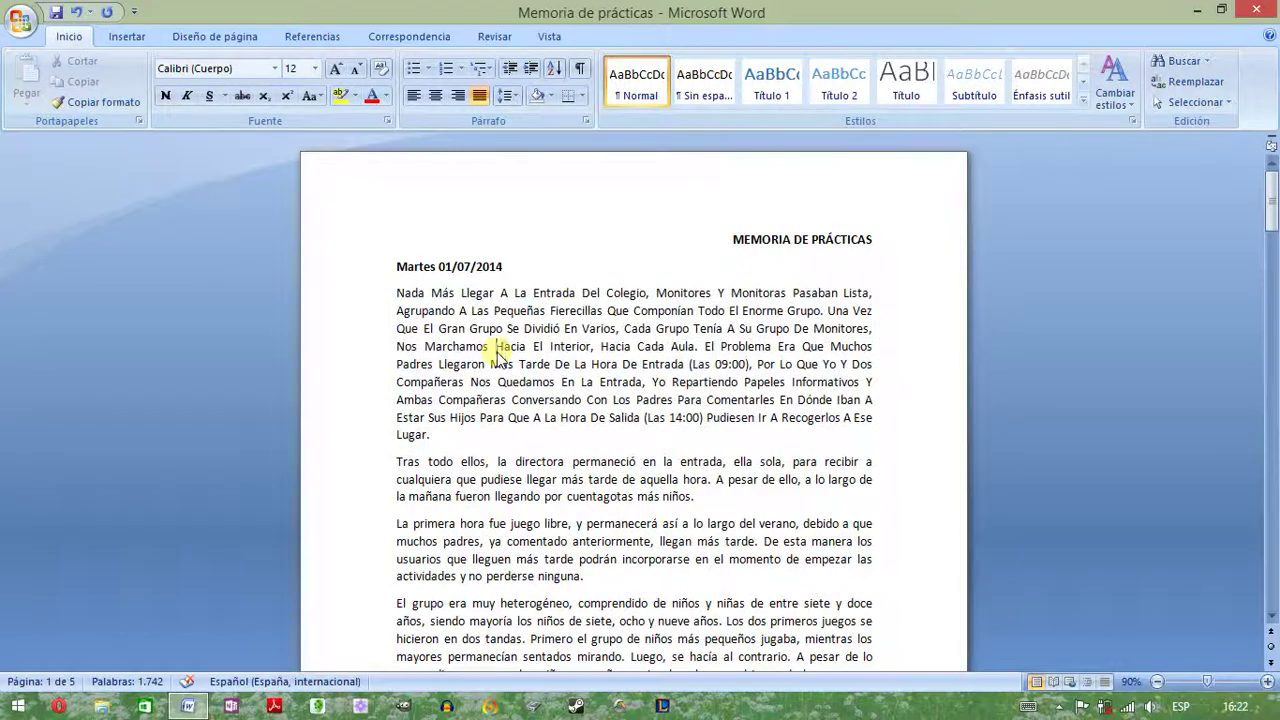
pyautogui.doubleClick(452, 328)
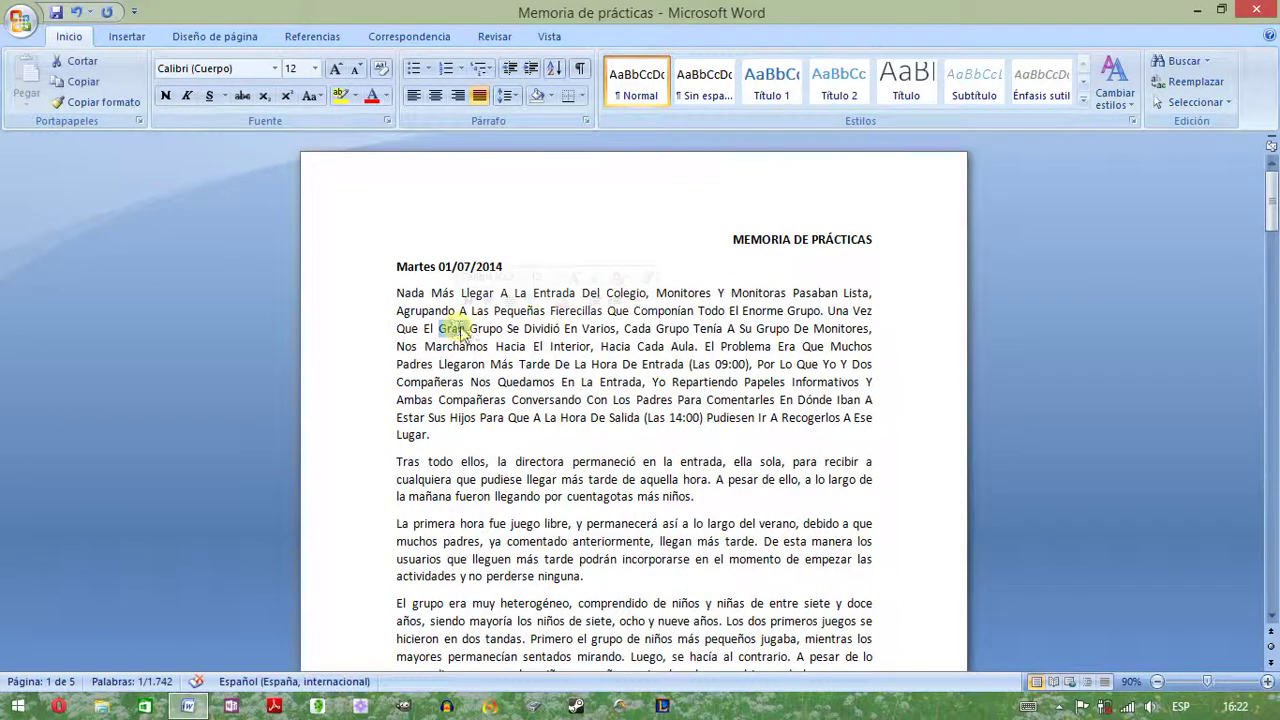
pyautogui.tripleClick(469, 300)
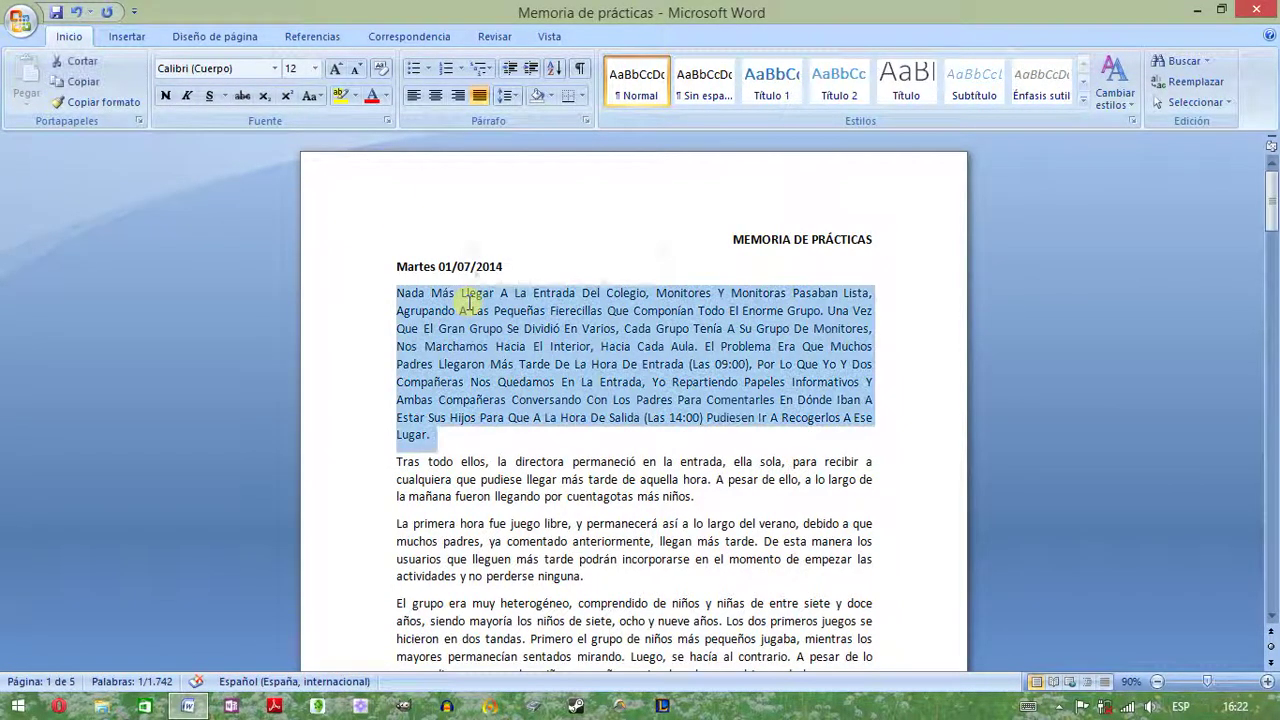
pyautogui.click(312, 95)
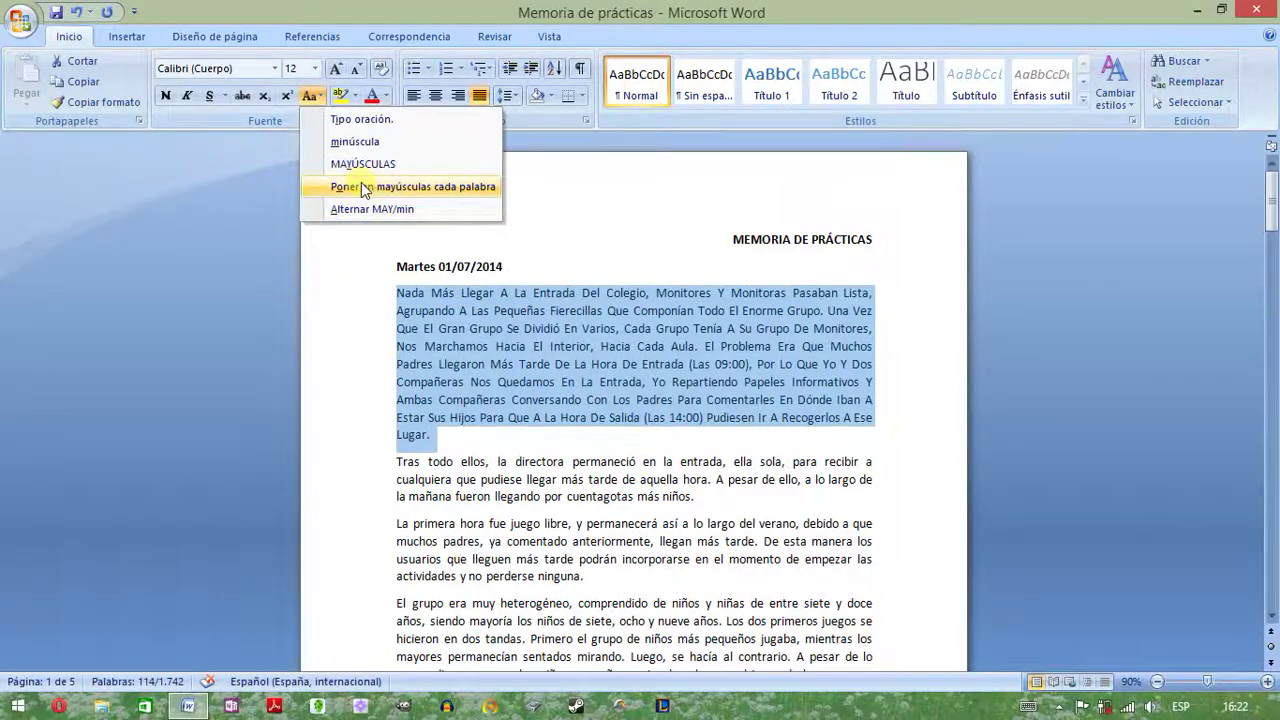
pyautogui.click(340, 186)
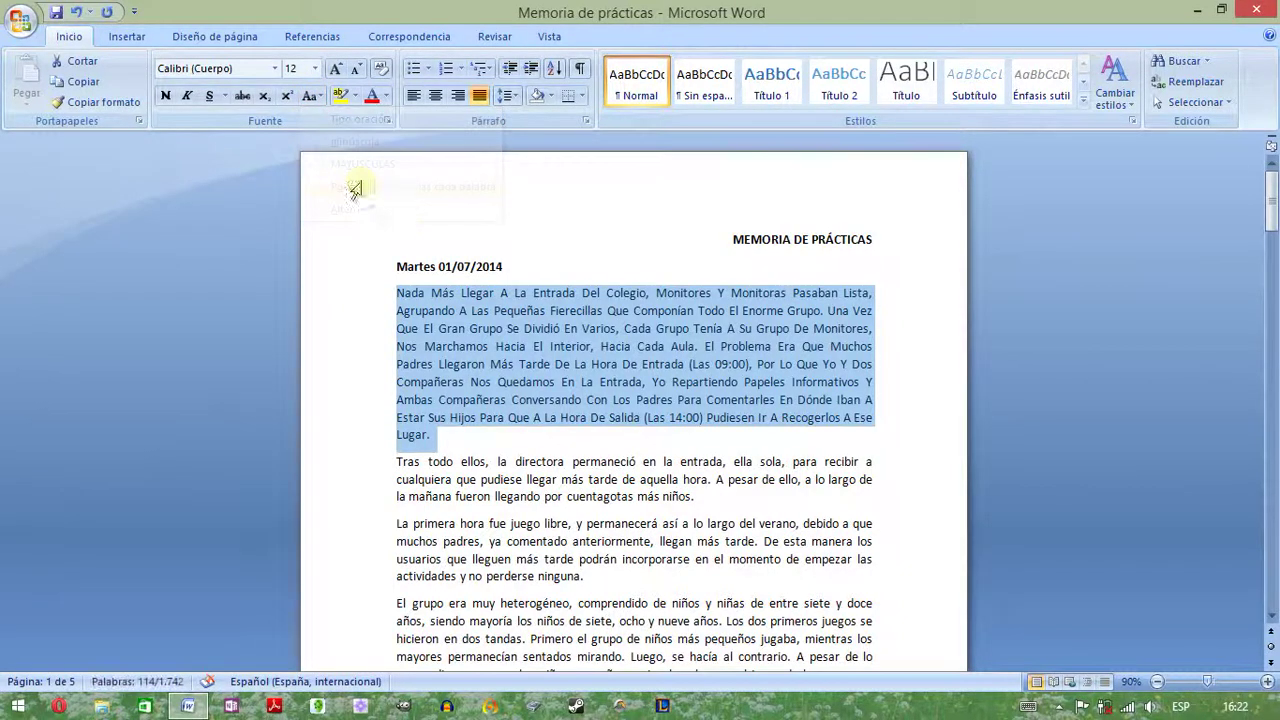
# - Invert the first paragraph's letter case with "Alternar MAY/min", and return it to sentence case with "Tipo oración."
pyautogui.click(318, 95)
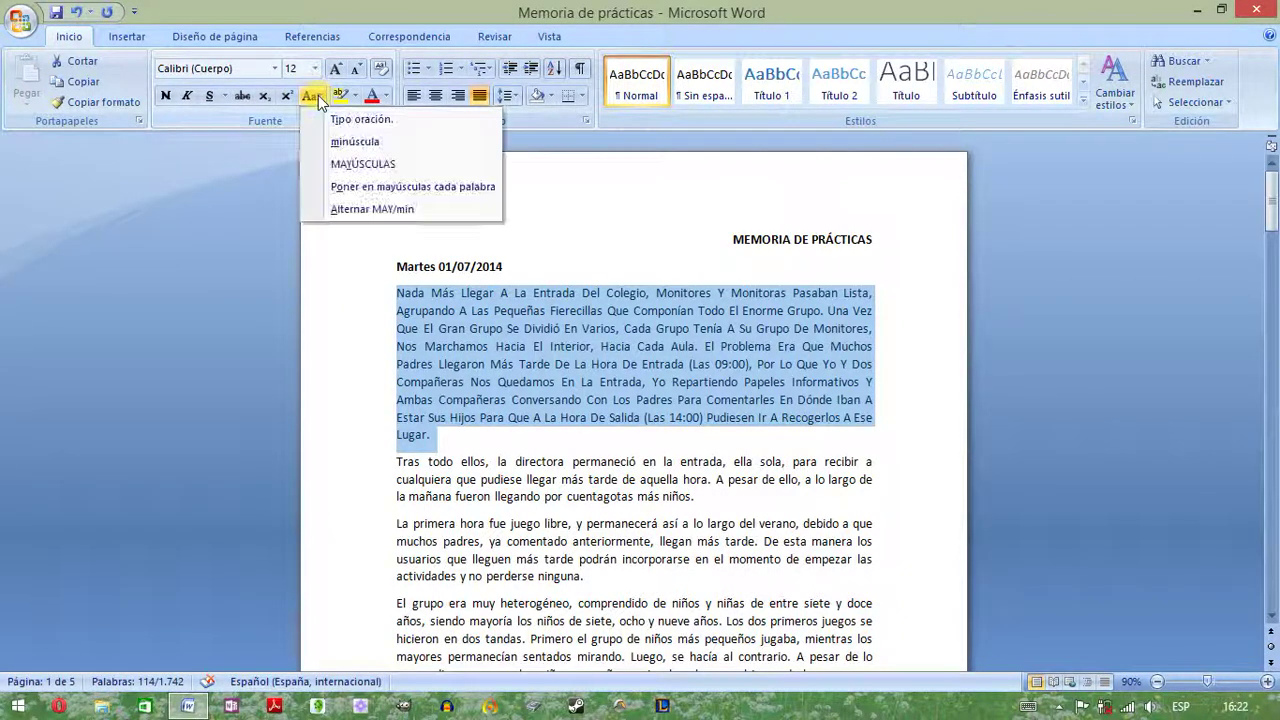
pyautogui.click(346, 208)
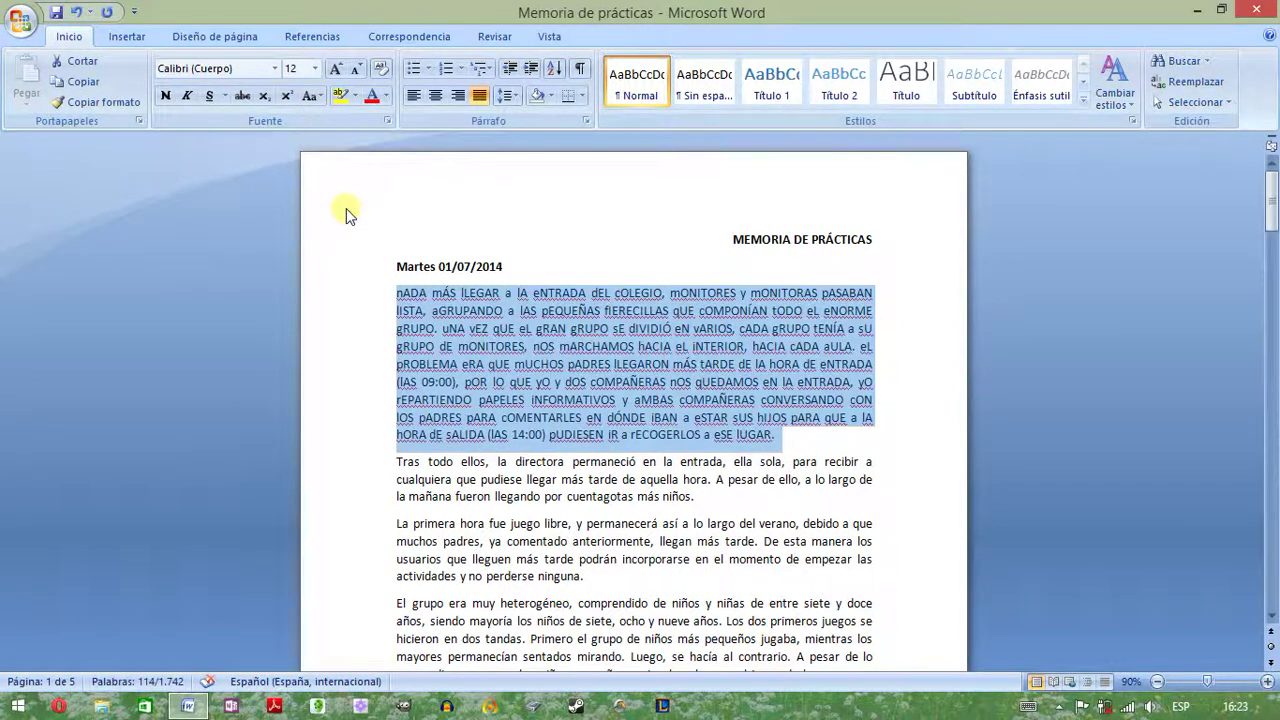
pyautogui.tripleClick(587, 330)
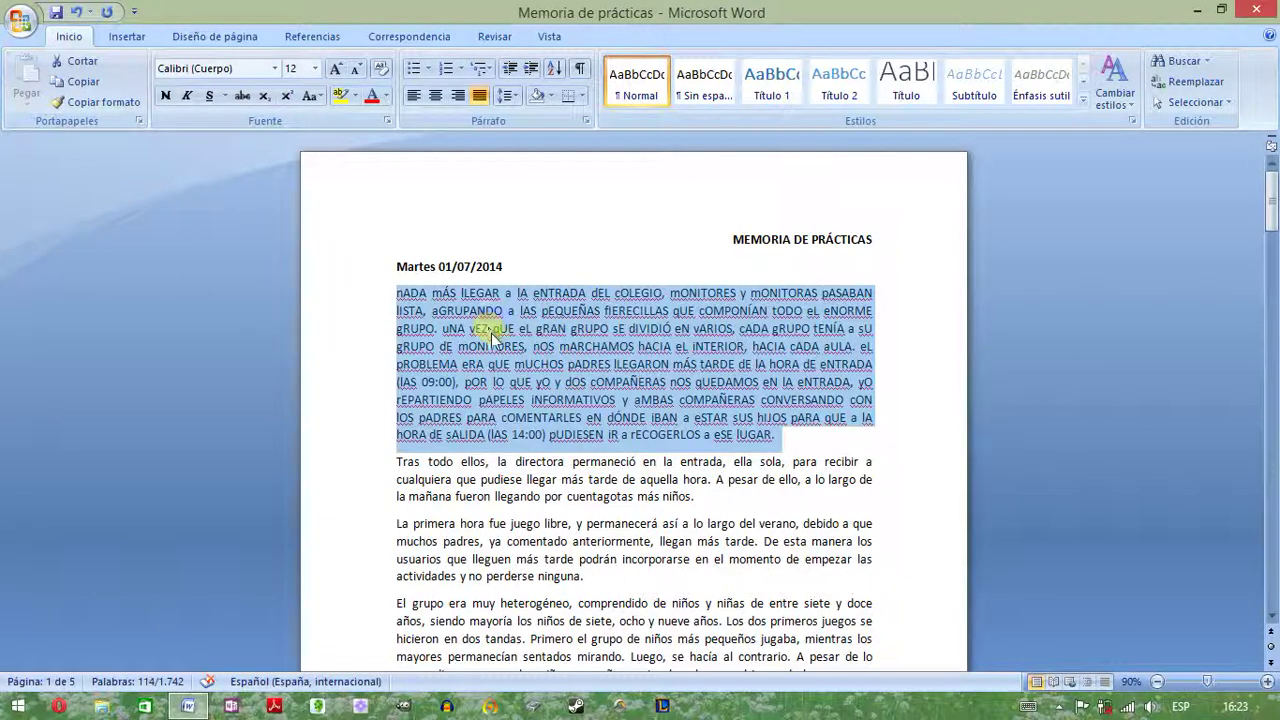
pyautogui.click(314, 101)
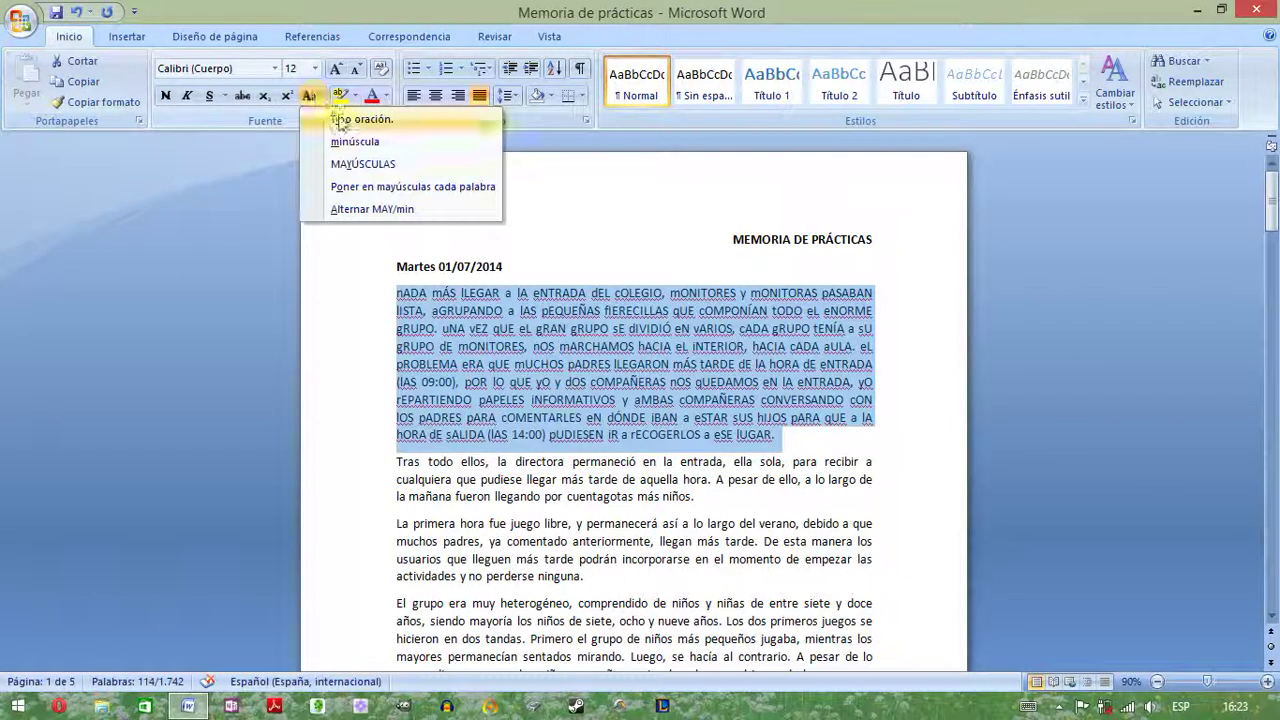
pyautogui.click(337, 120)
# - Toggle the sentence-case first paragraph with "Alternar MAY/min" and apply "Tipo oración." to it twice
pyautogui.click(312, 96)
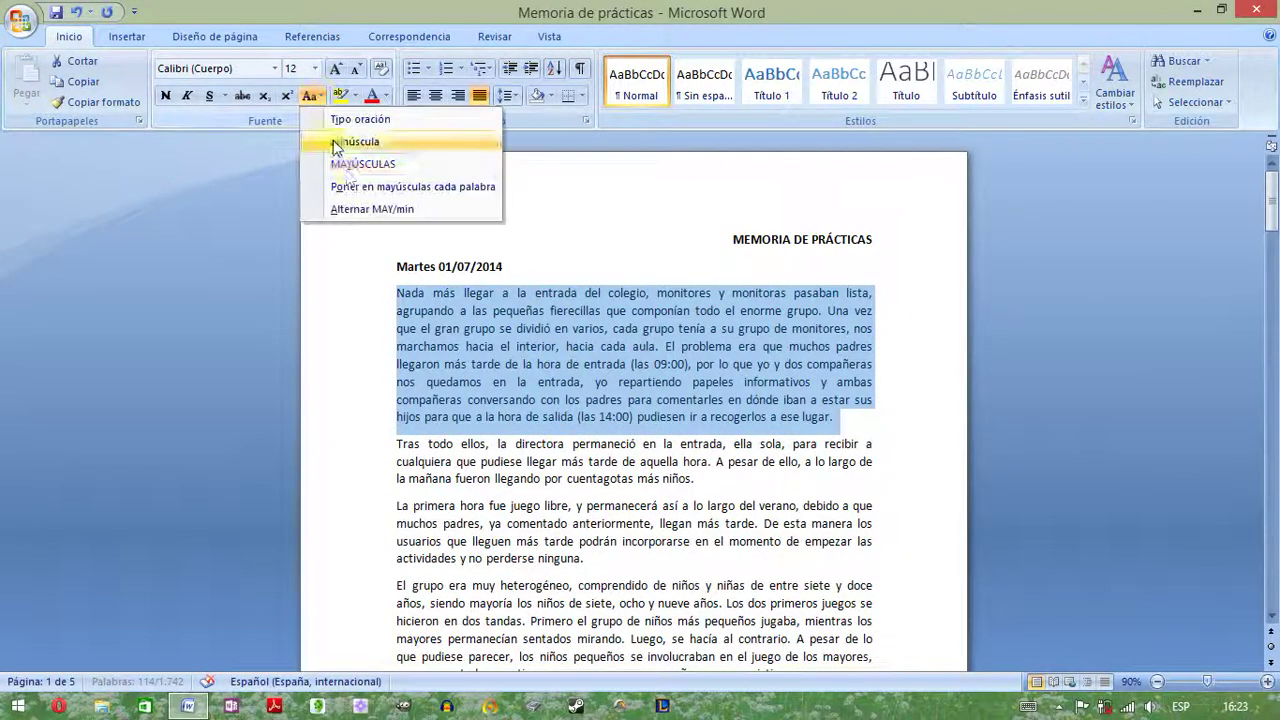
pyautogui.click(354, 208)
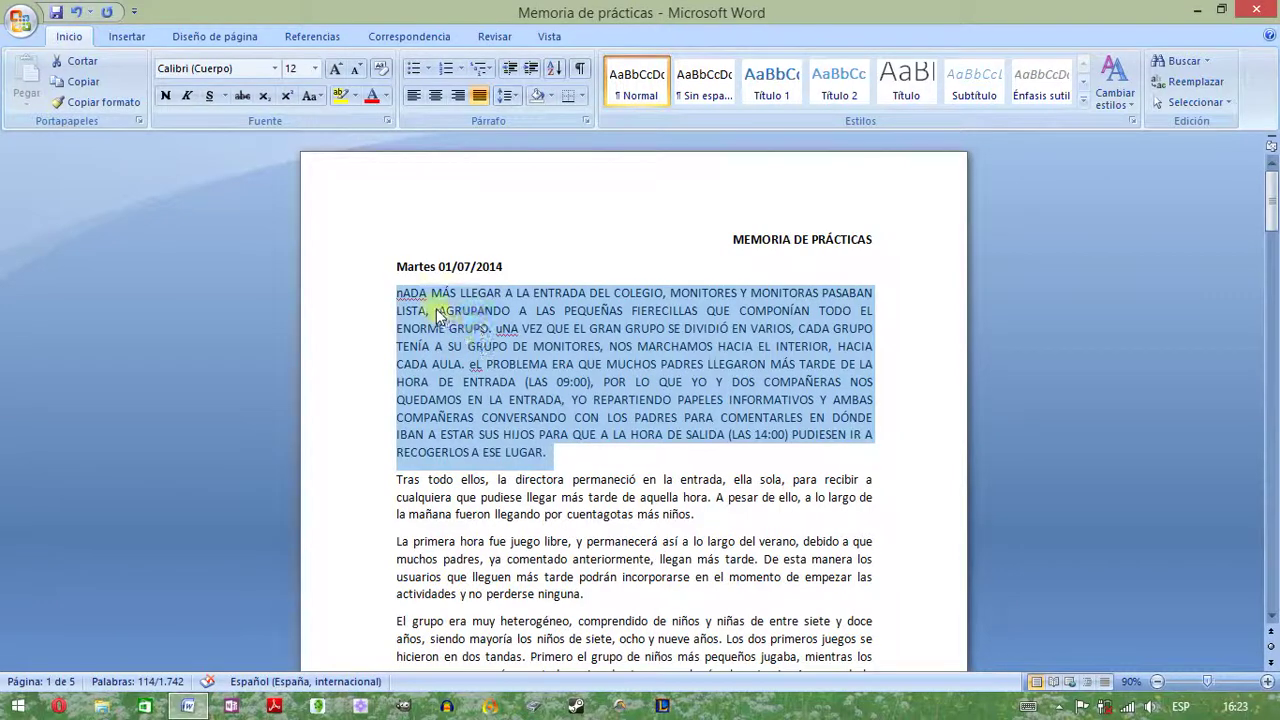
pyautogui.click(311, 97)
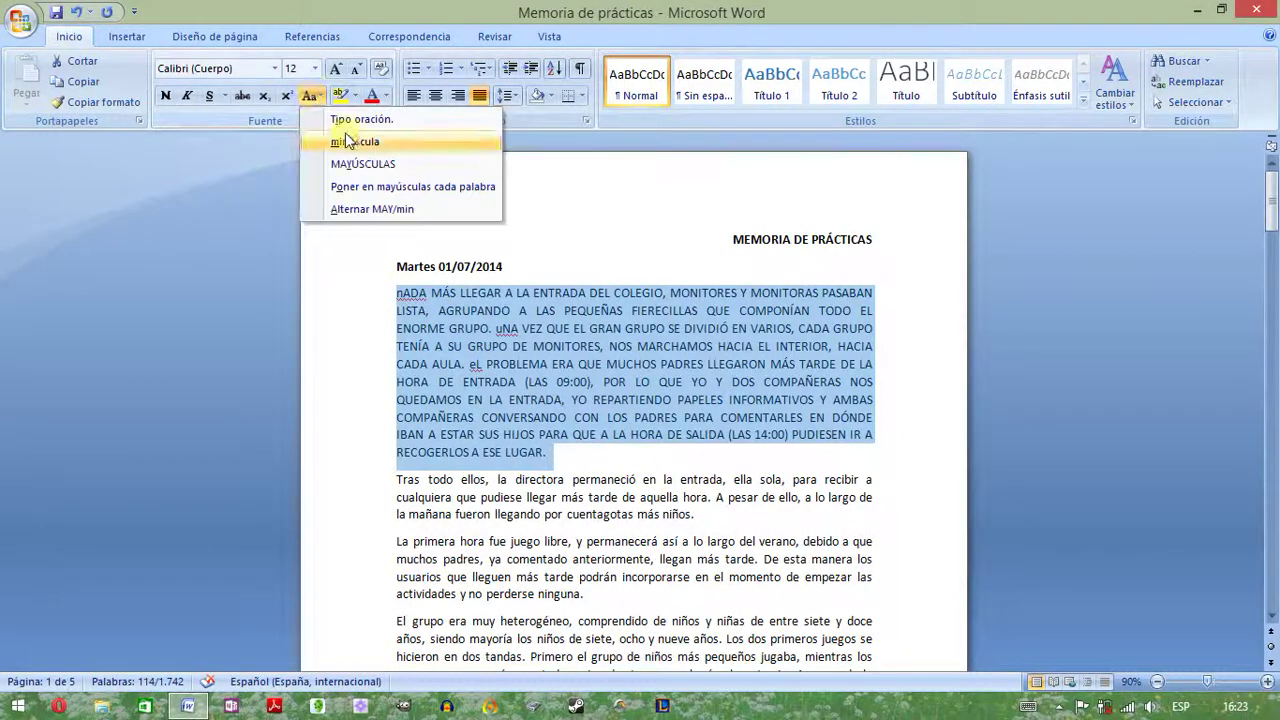
pyautogui.click(352, 120)
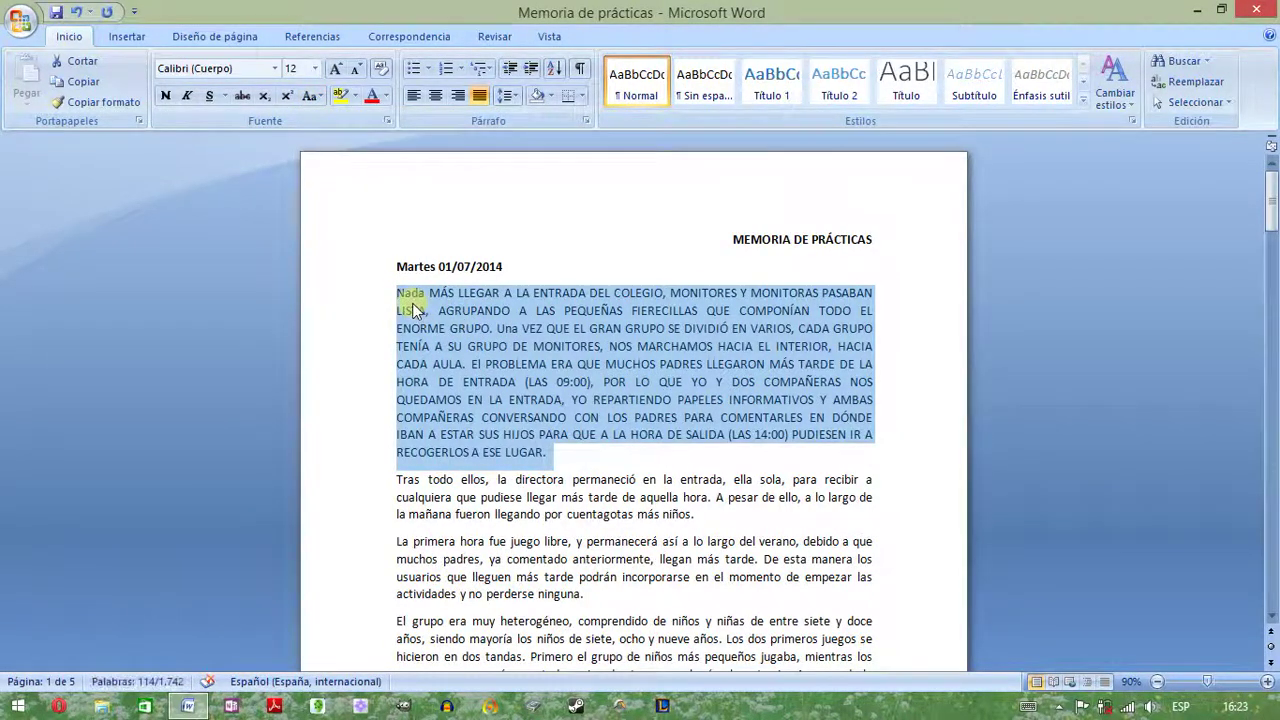
pyautogui.click(311, 97)
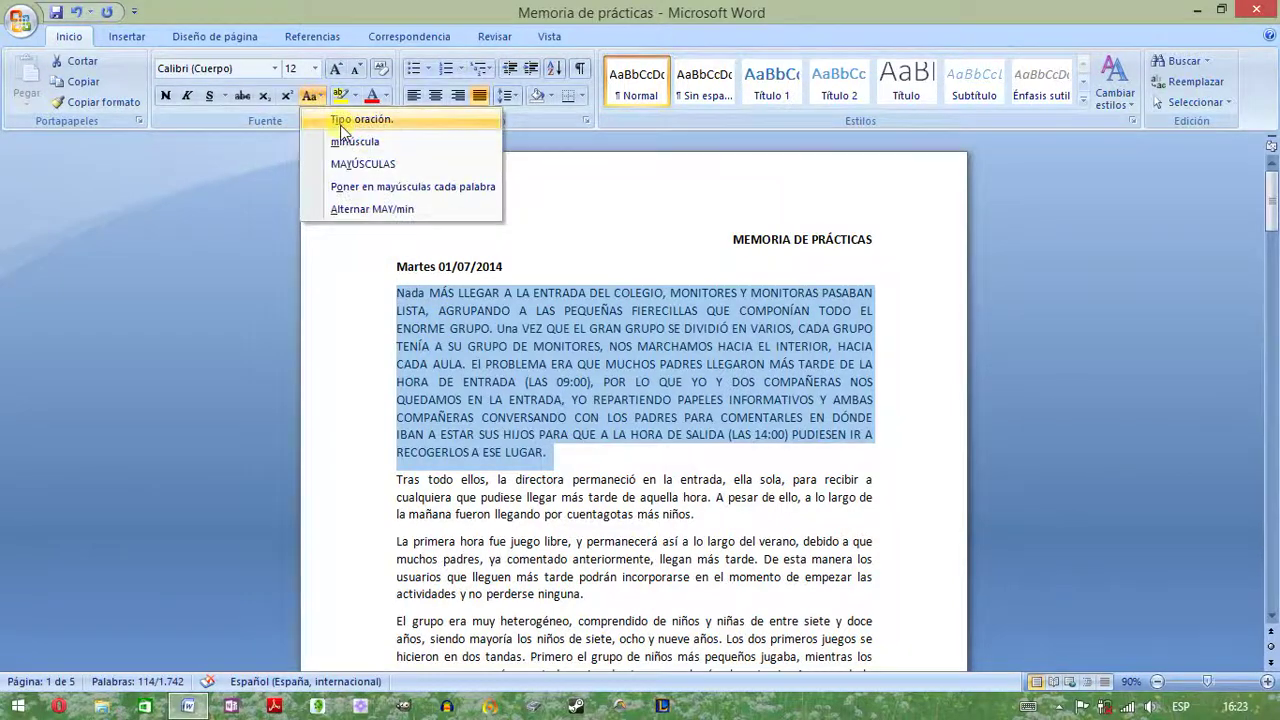
pyautogui.click(342, 125)
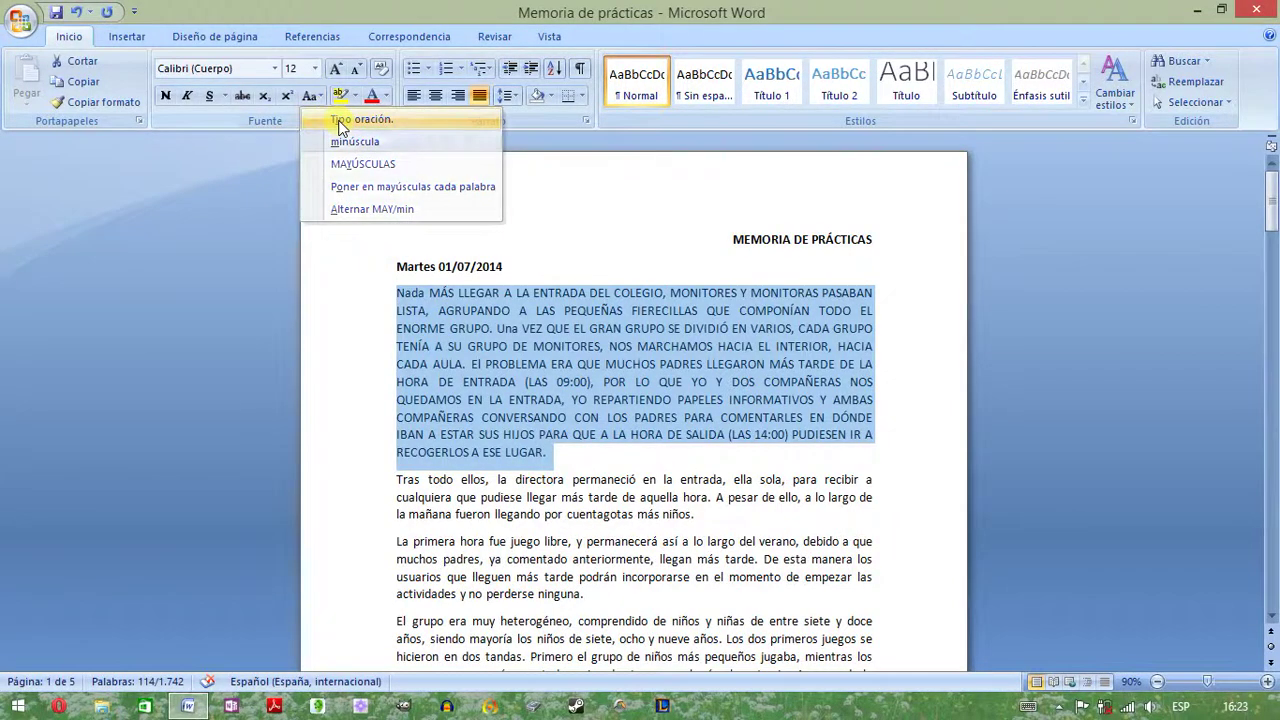
# - Undo the last 17 formatting and typing actions at once, and apply "Tipo oración." to the first paragraph
pyautogui.click(88, 14)
pyautogui.click(106, 345)
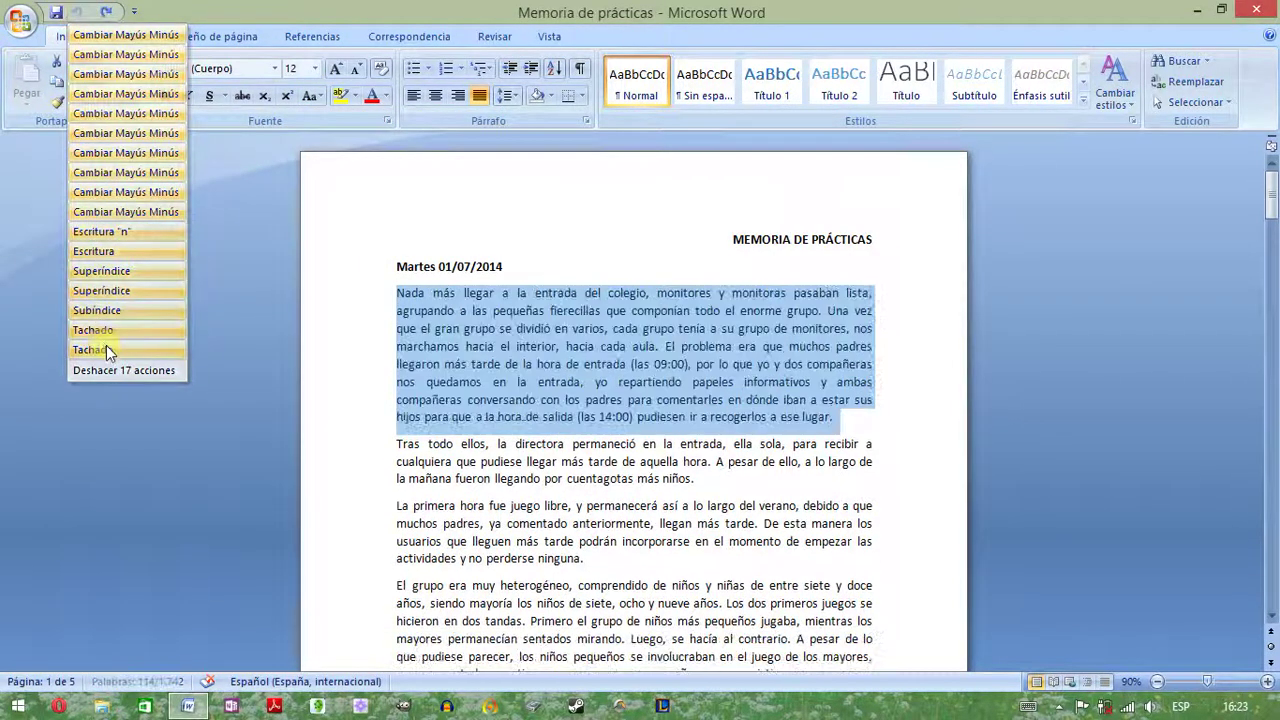
pyautogui.click(310, 95)
pyautogui.click(354, 118)
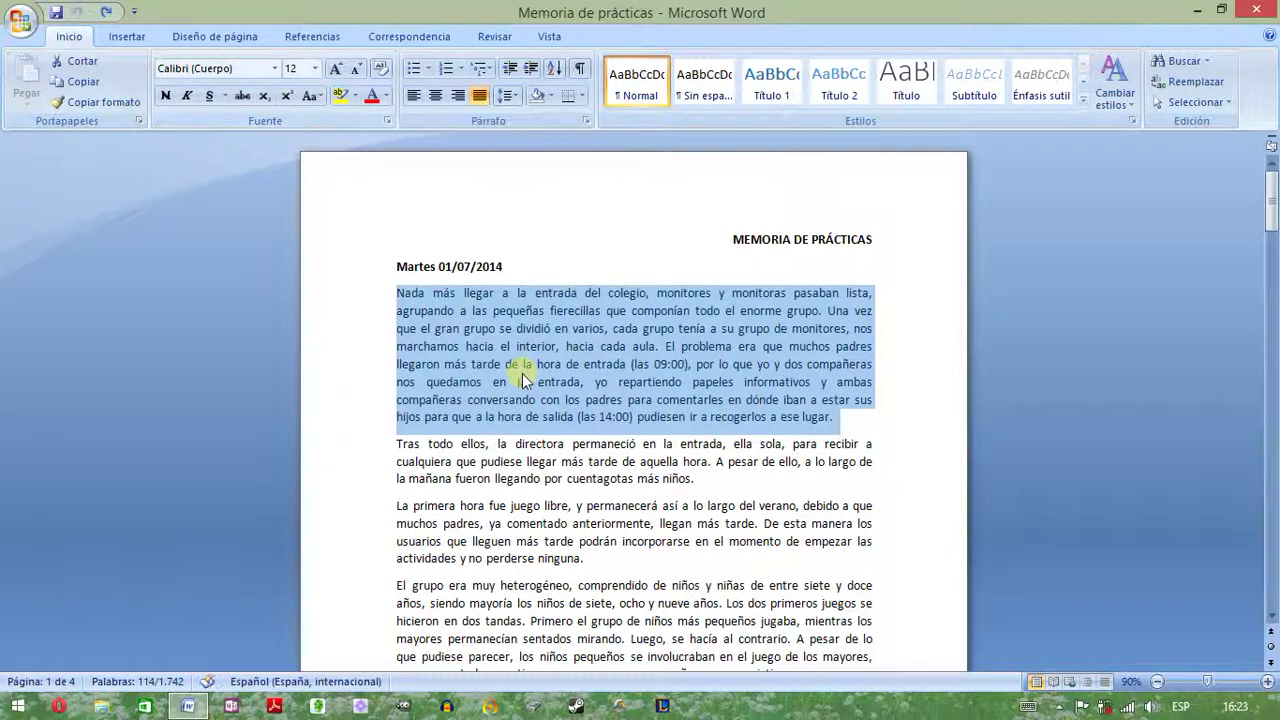
# - Try "Alternar MAY/min" followed by "Tipo oración." on the first paragraph, and undo both case changes
pyautogui.click(312, 97)
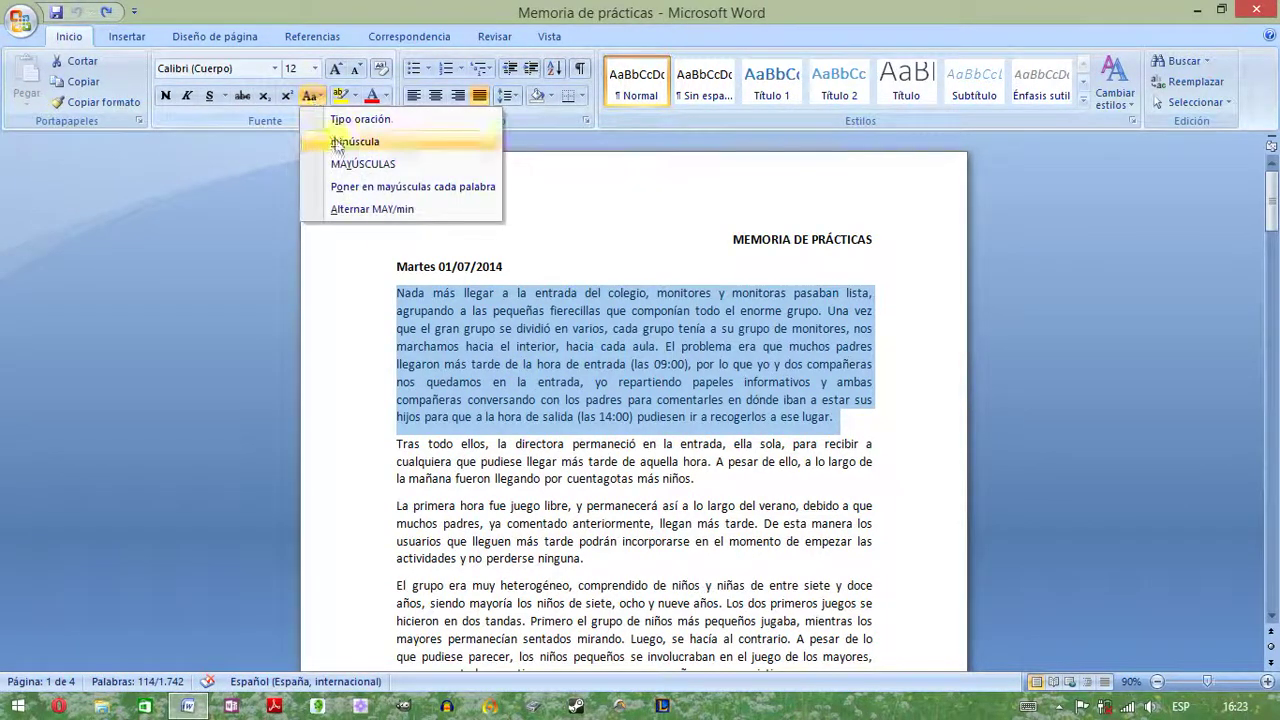
pyautogui.click(350, 211)
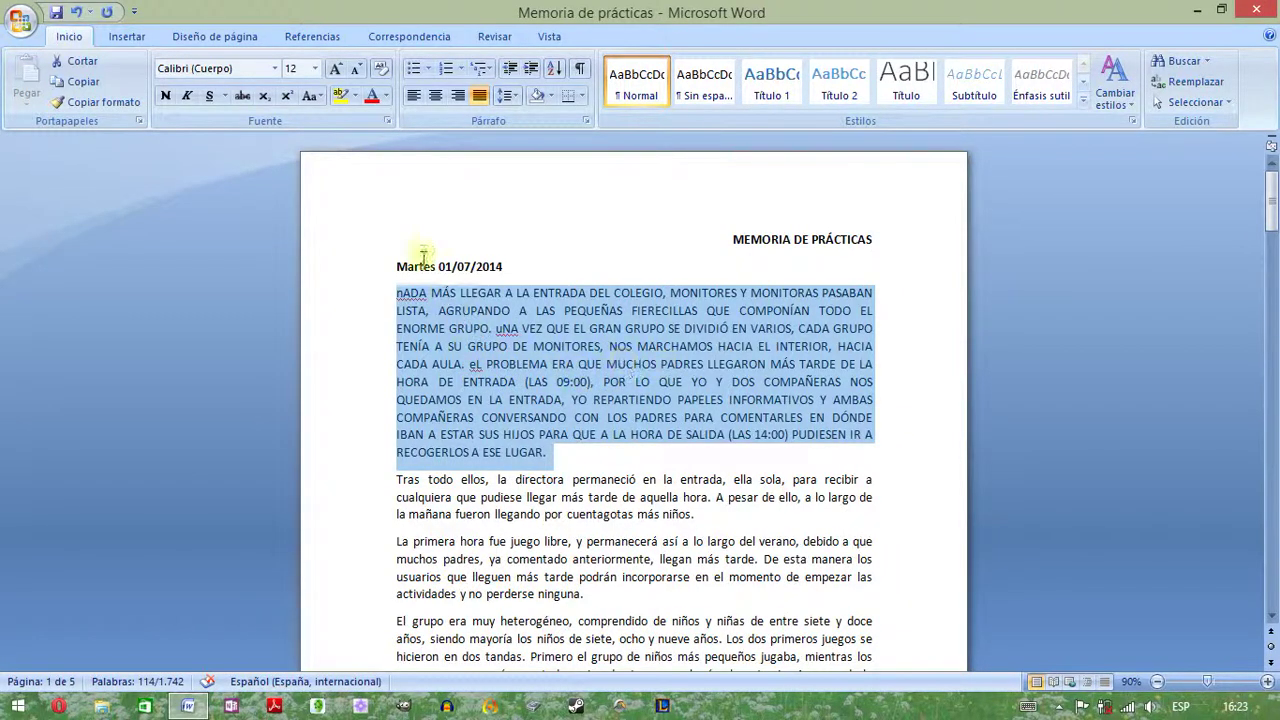
pyautogui.click(313, 95)
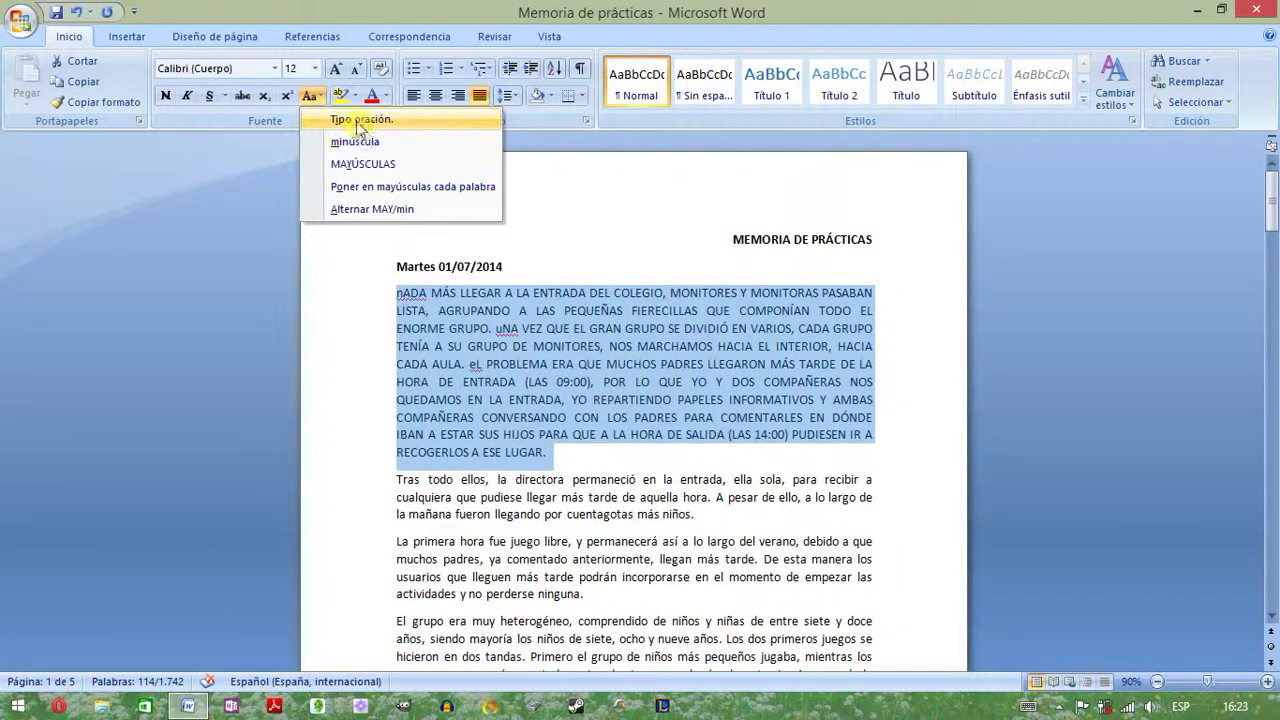
pyautogui.click(357, 121)
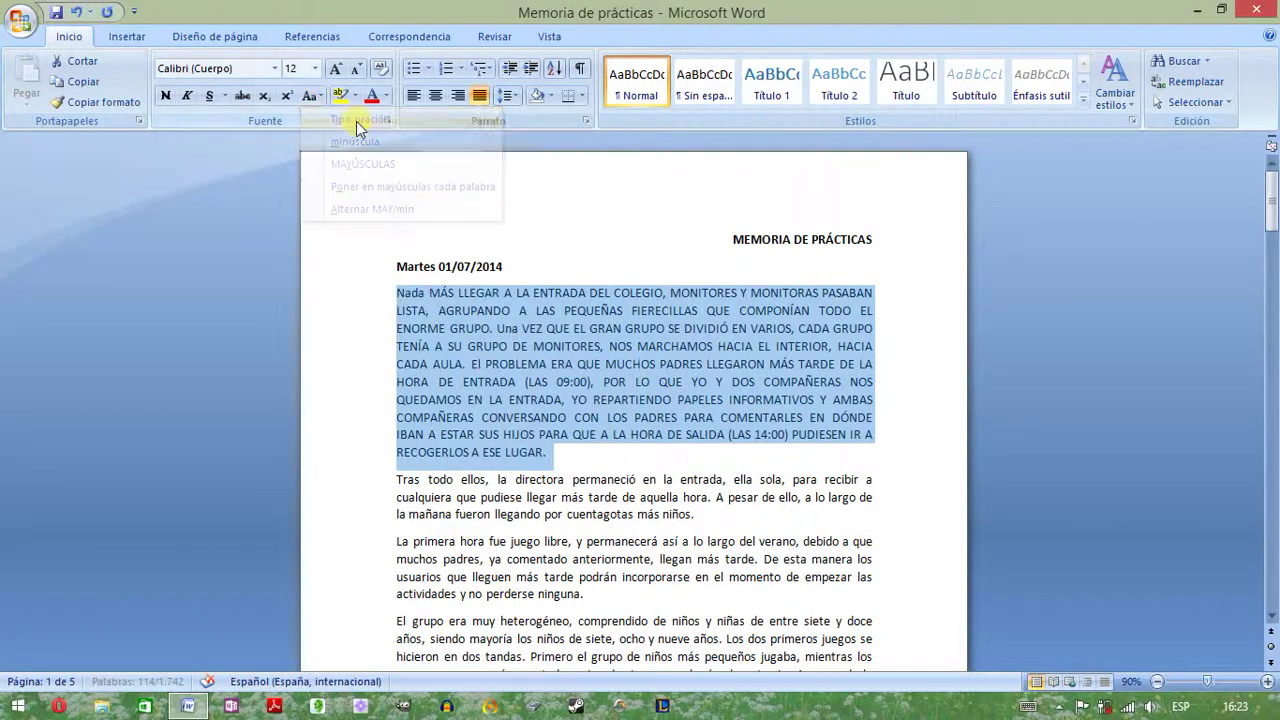
pyautogui.click(89, 12)
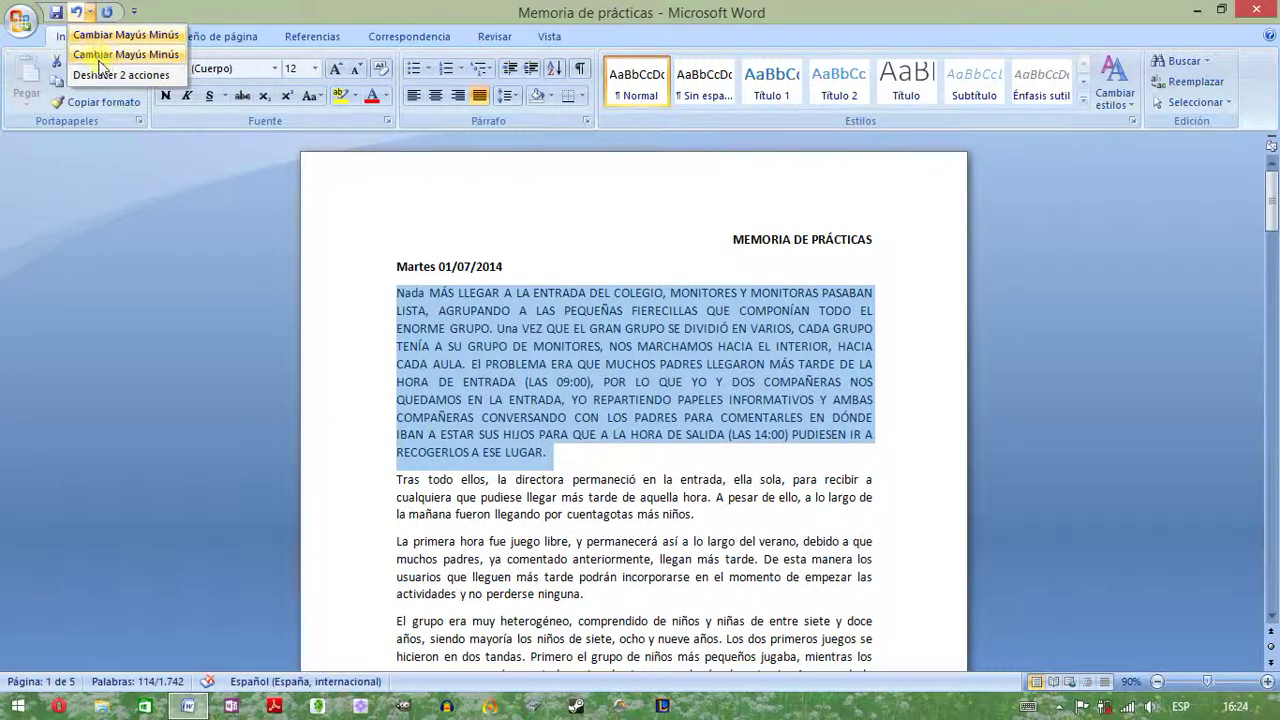
pyautogui.click(95, 52)
# - Convert the first paragraph to lowercase with "minúscula" and invert its case with "Alternar MAY/min"
pyautogui.click(313, 95)
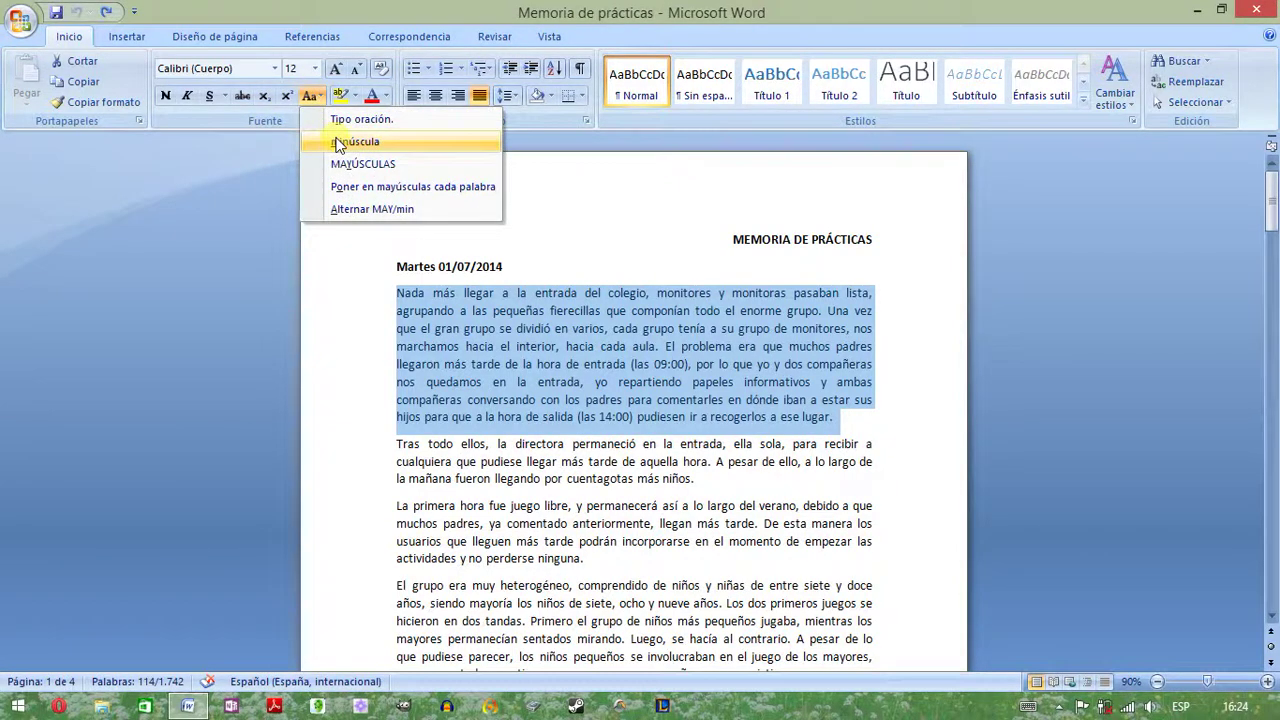
pyautogui.click(338, 142)
pyautogui.click(313, 95)
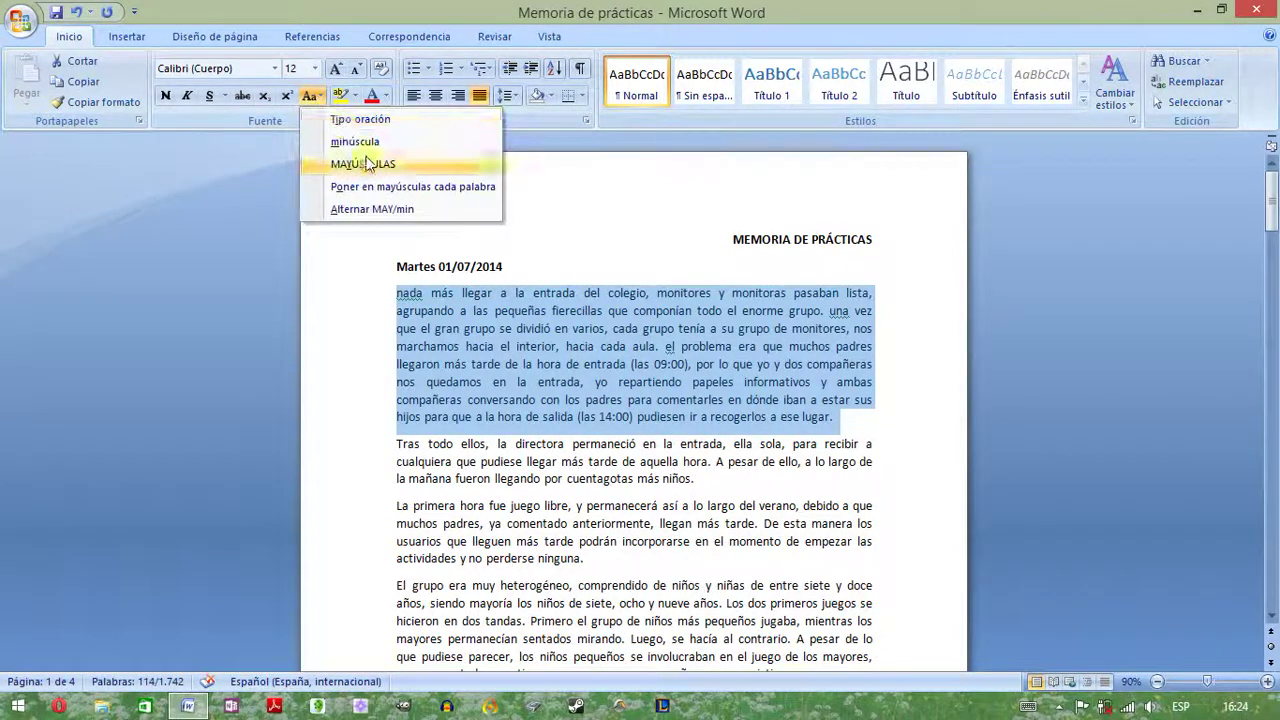
pyautogui.click(375, 209)
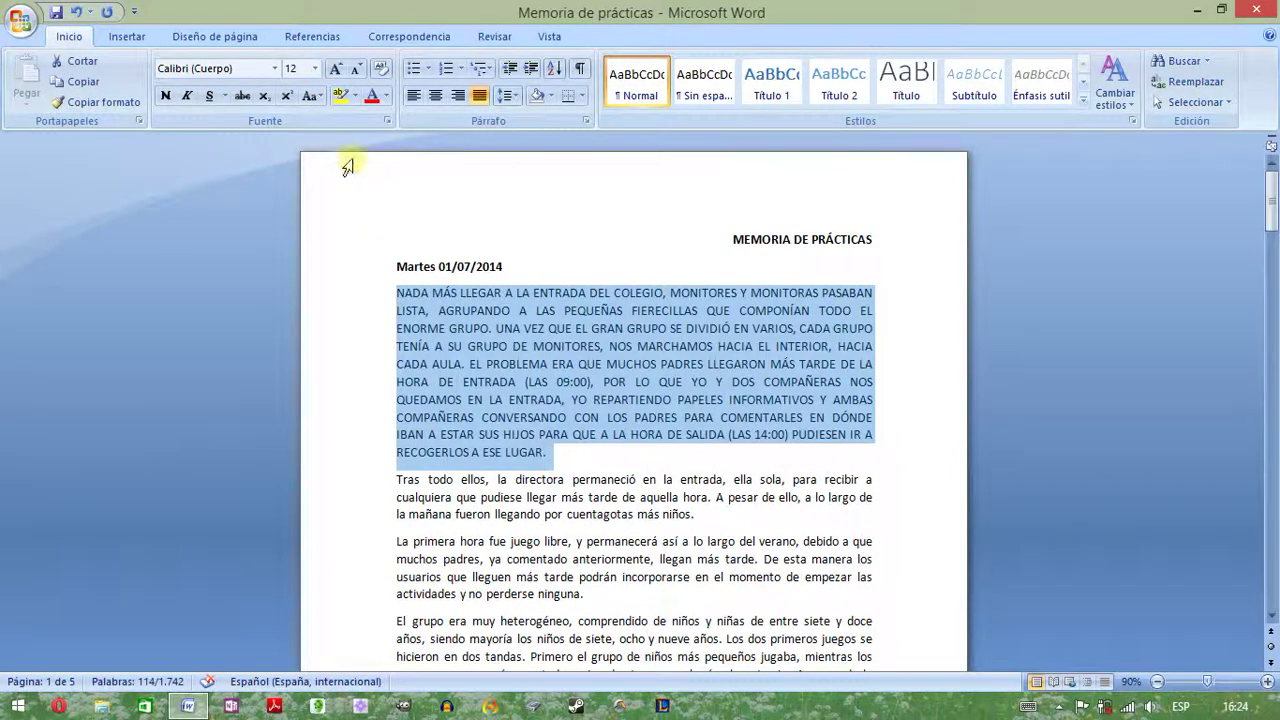
# - Apply the "MAYÚSCULAS" option to the first paragraph and convert it to lowercase with "minúscula"
pyautogui.click(315, 96)
pyautogui.click(362, 165)
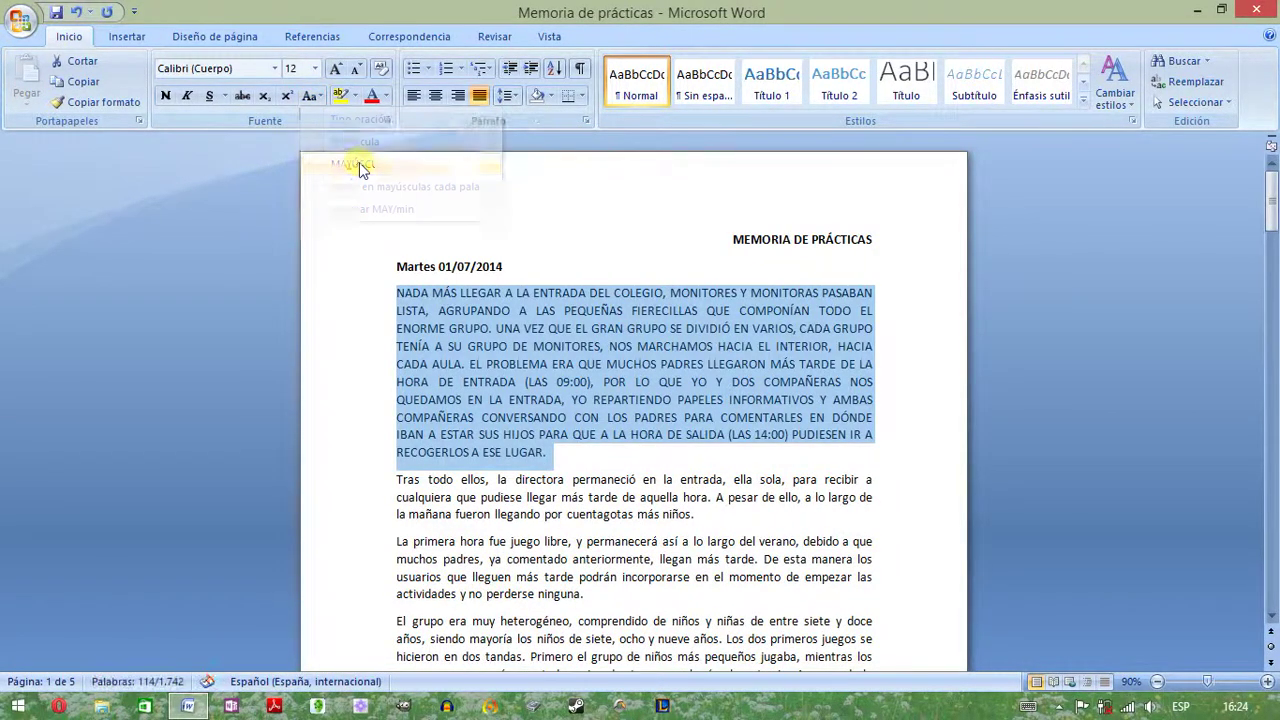
pyautogui.click(315, 96)
pyautogui.click(336, 145)
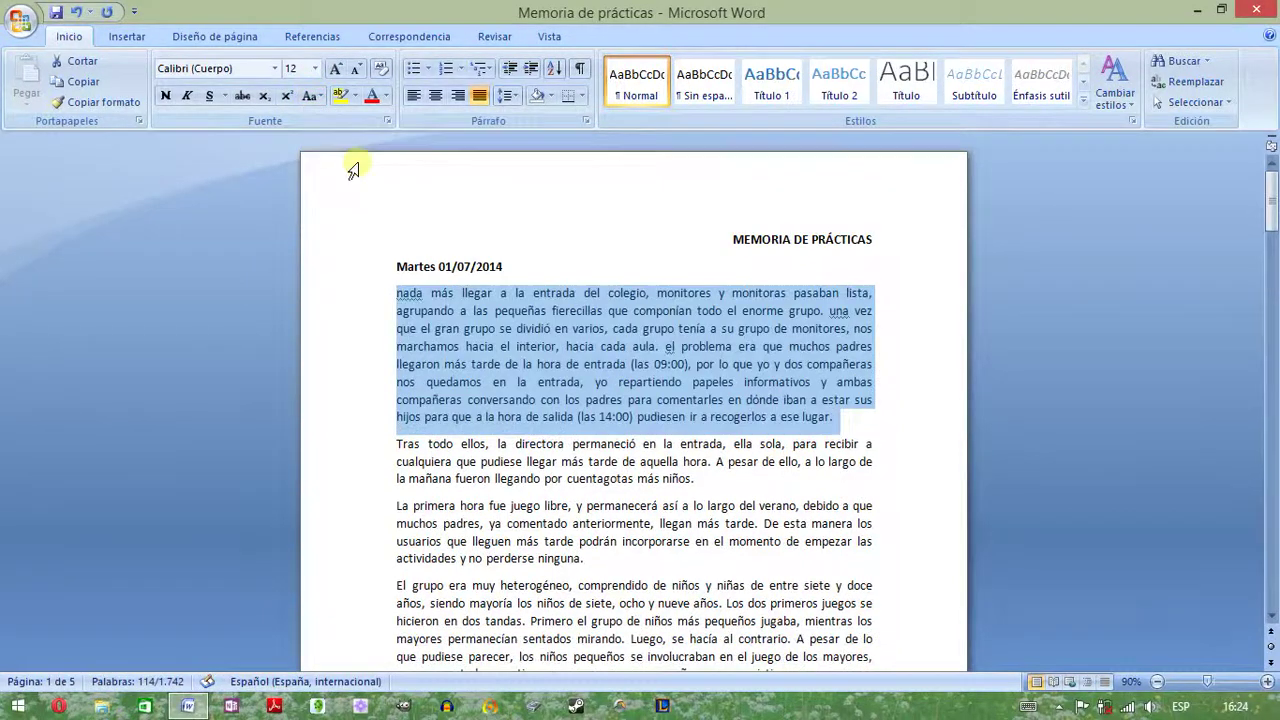
# - Set the first paragraph to sentence case with "Tipo oración." and capitalize each word with "Poner en mayúsculas cada palabra"
pyautogui.click(313, 96)
pyautogui.click(333, 119)
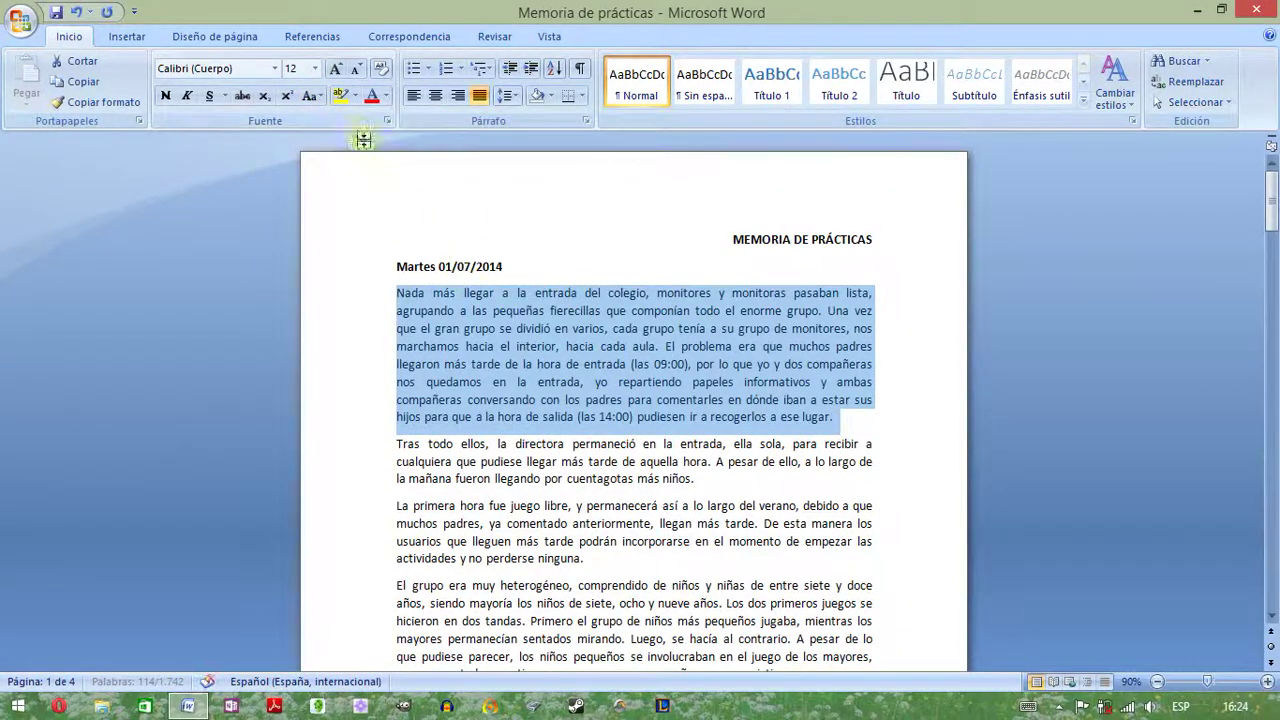
pyautogui.click(310, 96)
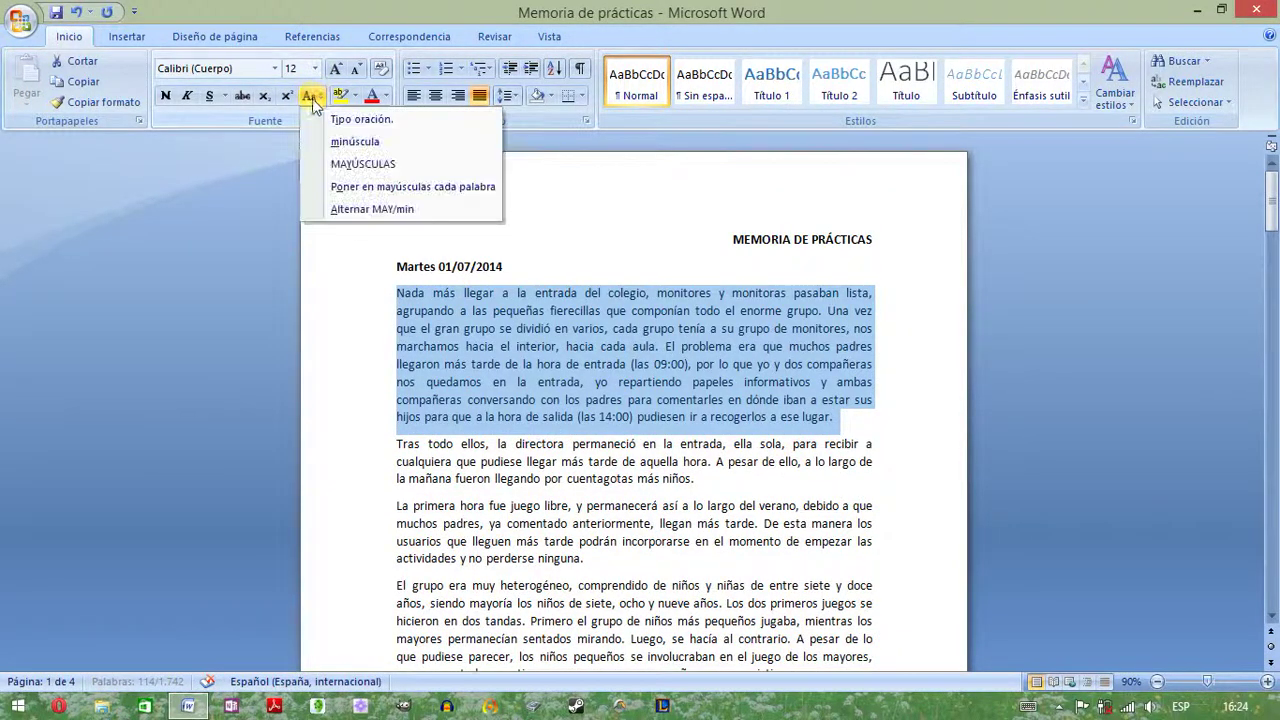
pyautogui.click(352, 188)
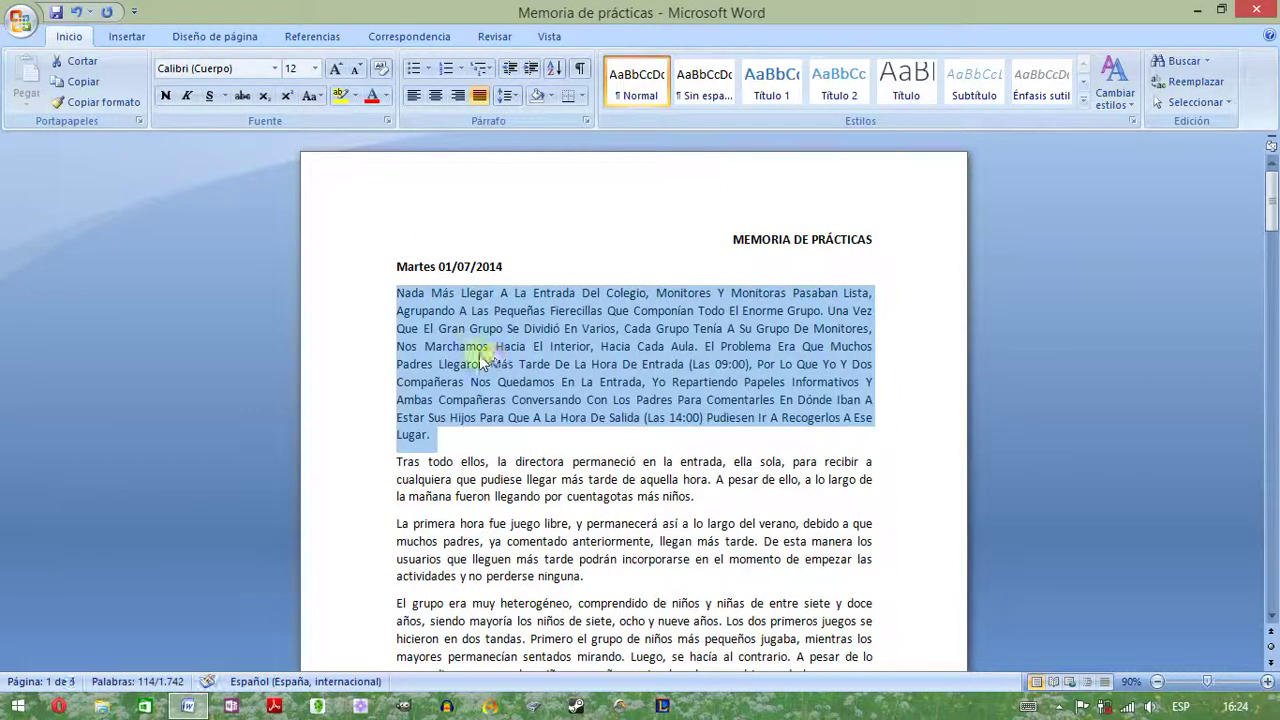
# - Invert the capitalized words of the first paragraph with "Alternar MAY/min" and restore sentence case with "Tipo oración"
pyautogui.click(309, 96)
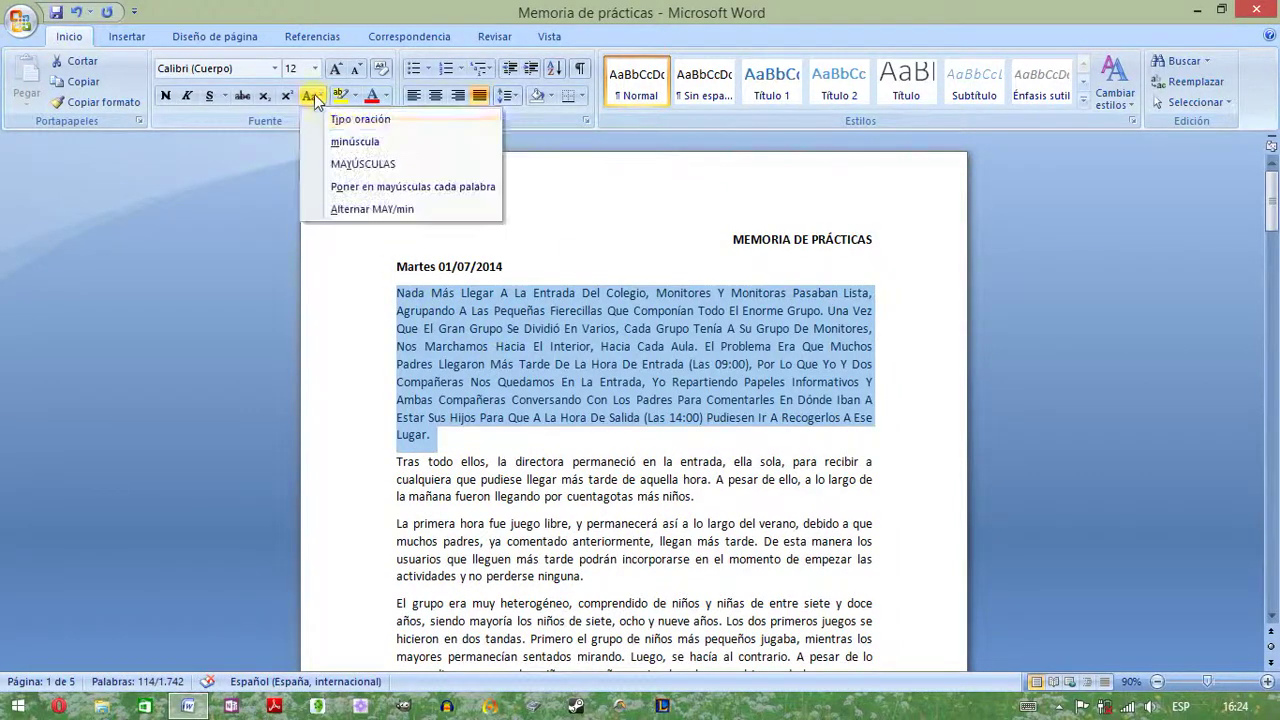
pyautogui.click(356, 209)
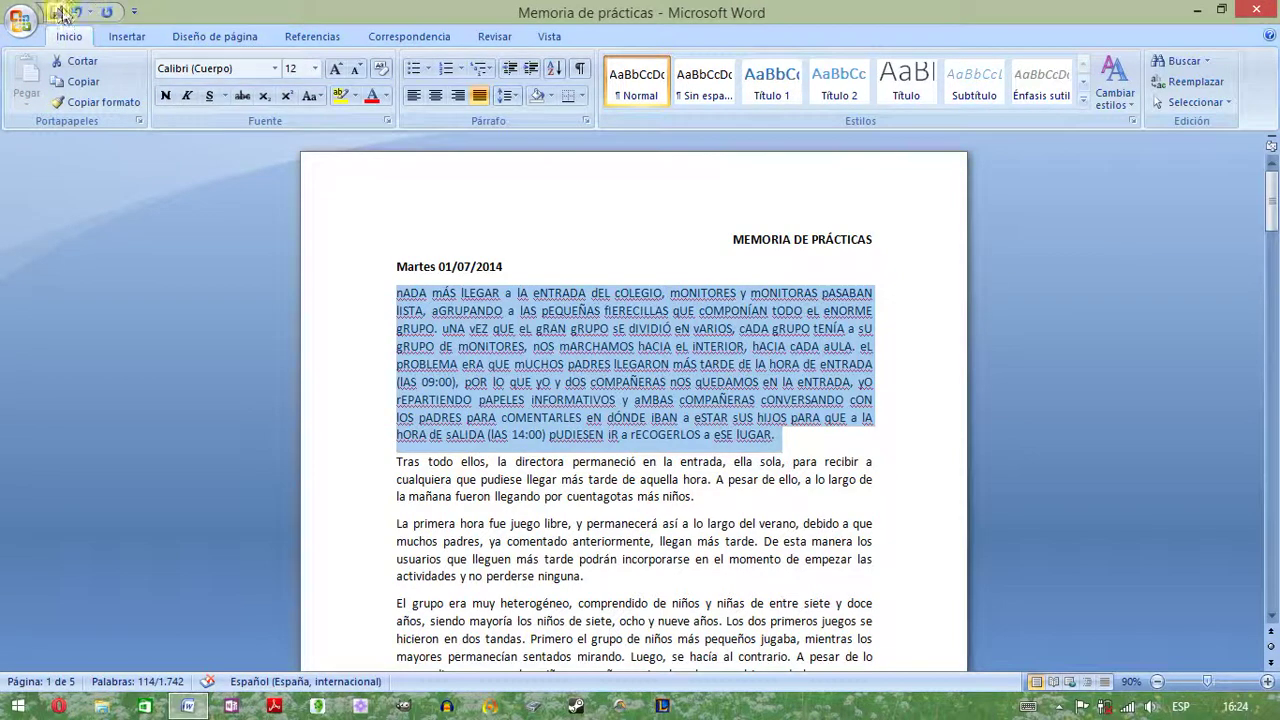
pyautogui.click(311, 96)
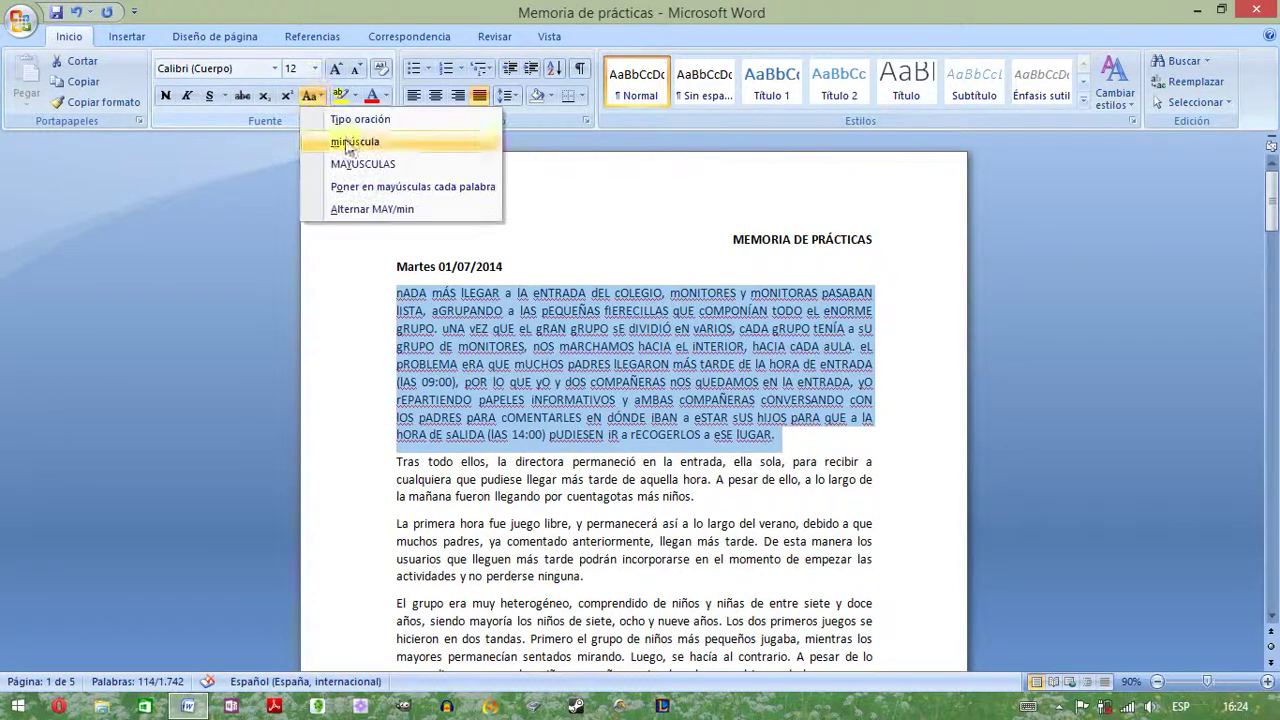
pyautogui.click(352, 122)
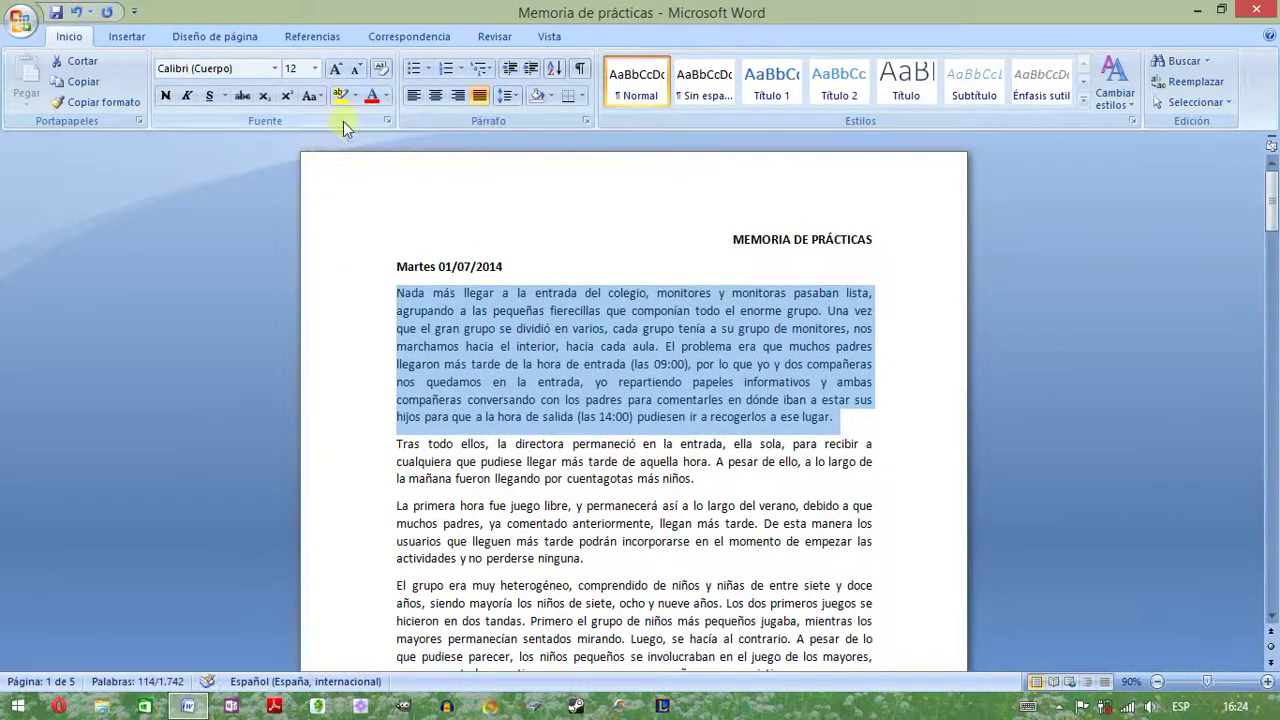
# - Highlight the whole first paragraph in yellow with the text highlight color and remove the highlight again
pyautogui.click(833, 417)
pyautogui.moveTo(833, 417); pyautogui.dragTo(398, 293)
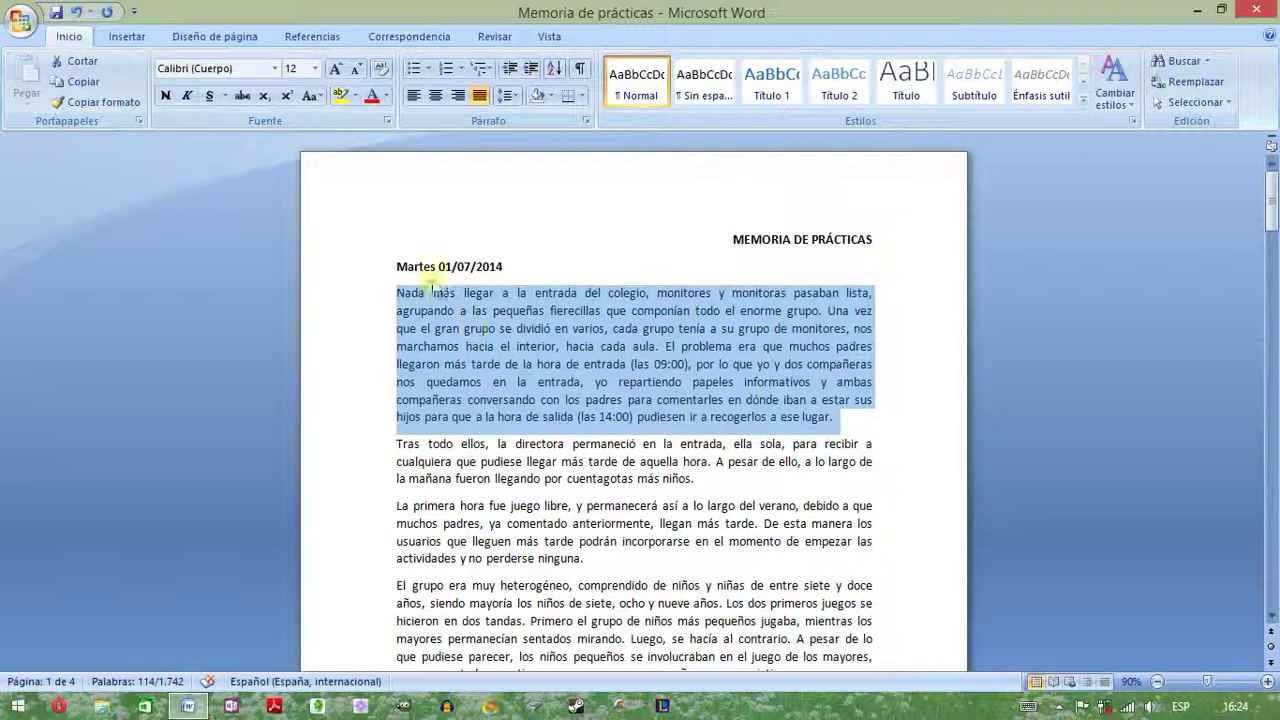
pyautogui.click(339, 98)
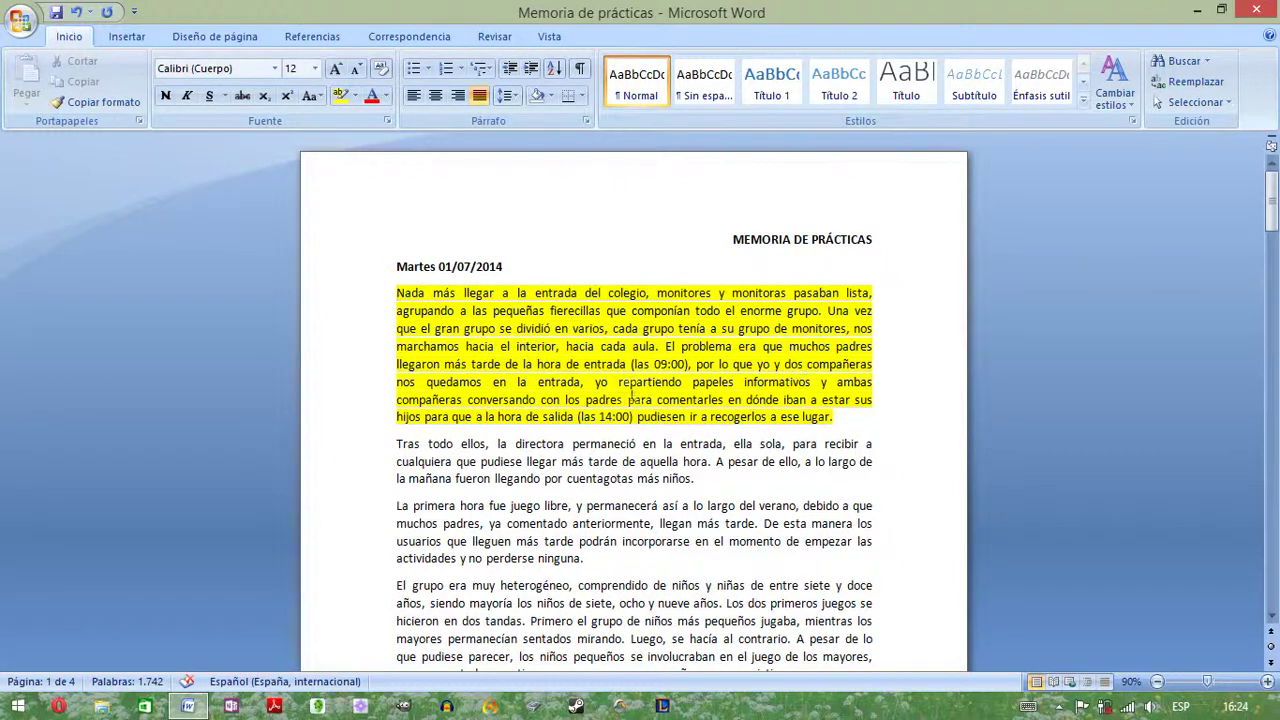
pyautogui.tripleClick(467, 322)
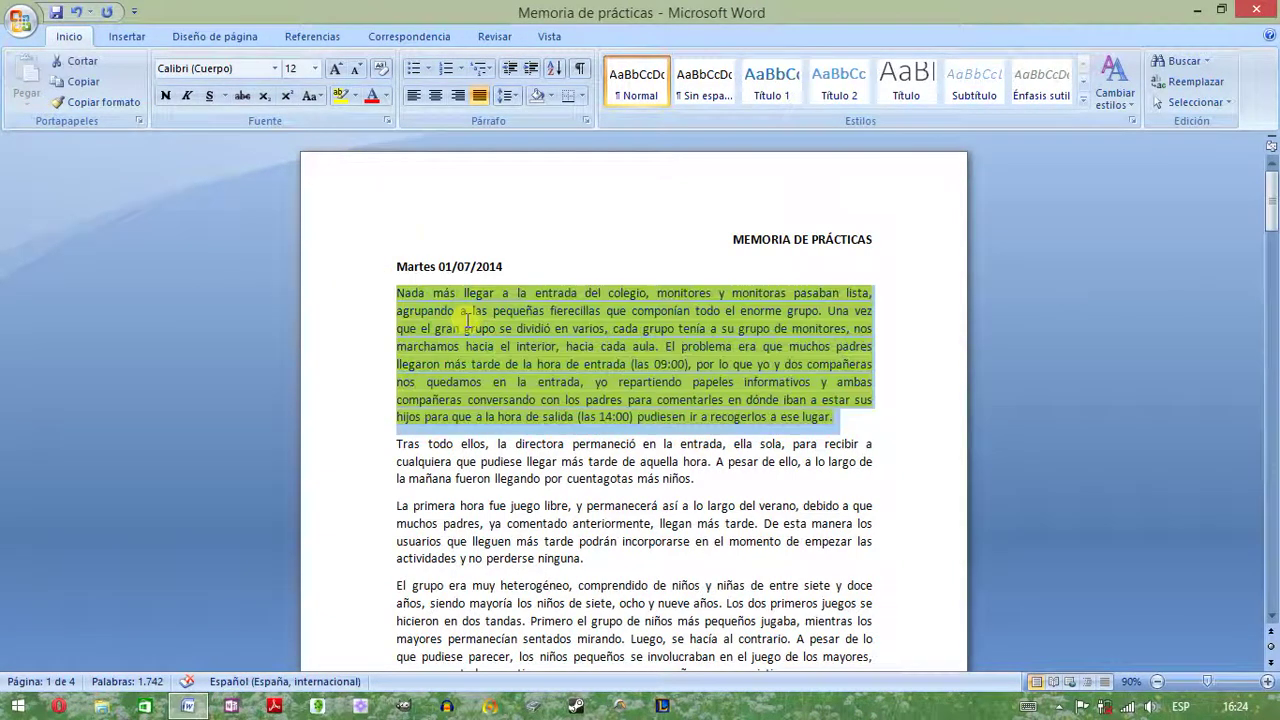
pyautogui.click(339, 96)
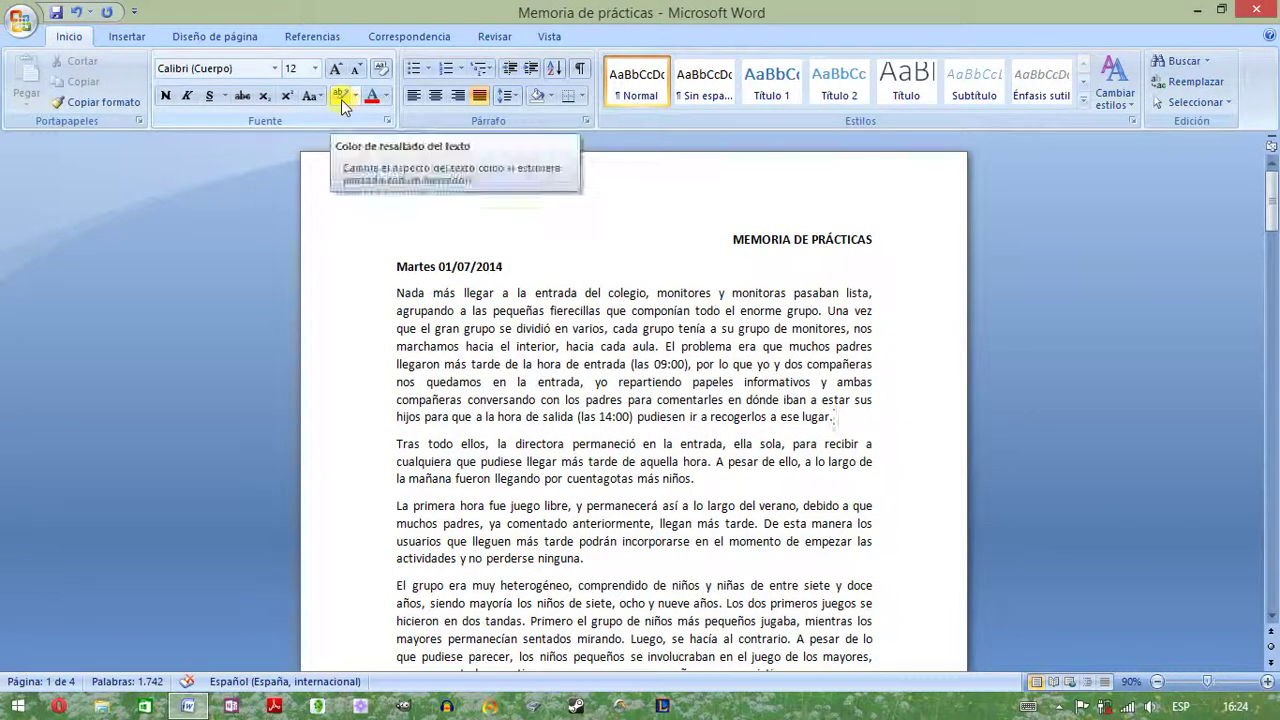
# - Reapply the yellow text highlight to the entire first paragraph
pyautogui.tripleClick(557, 345)
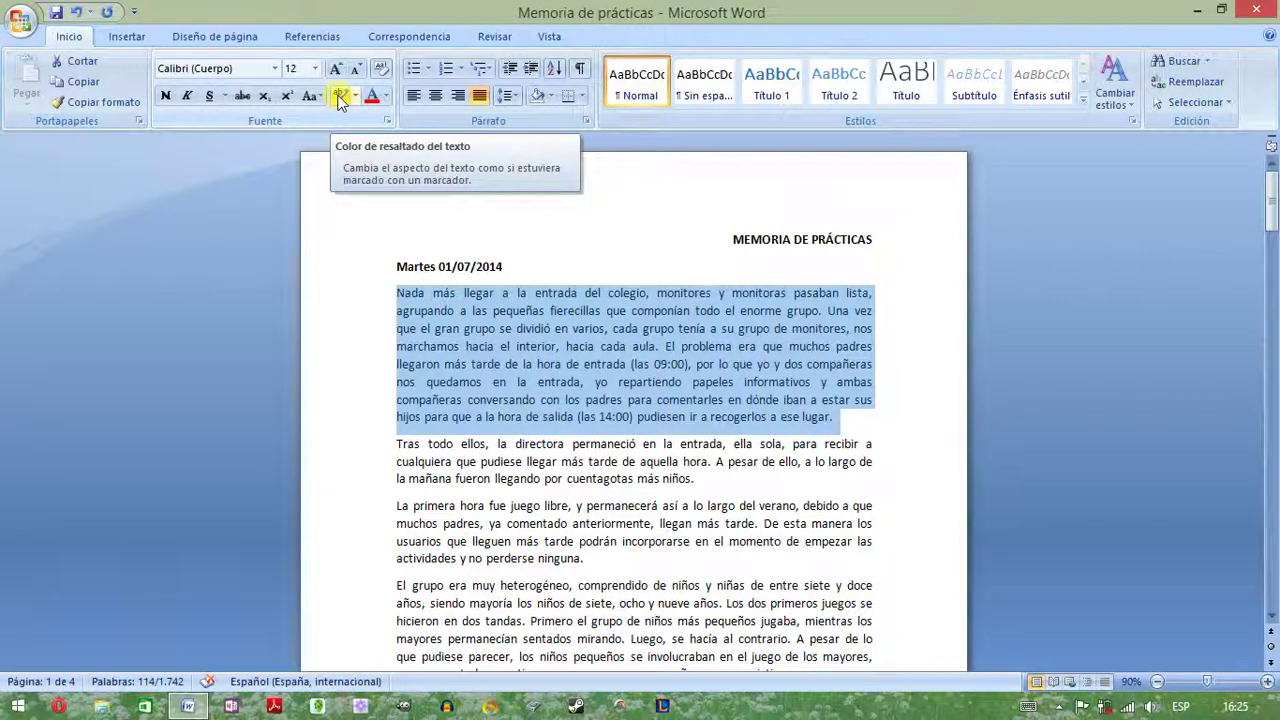
pyautogui.click(355, 96)
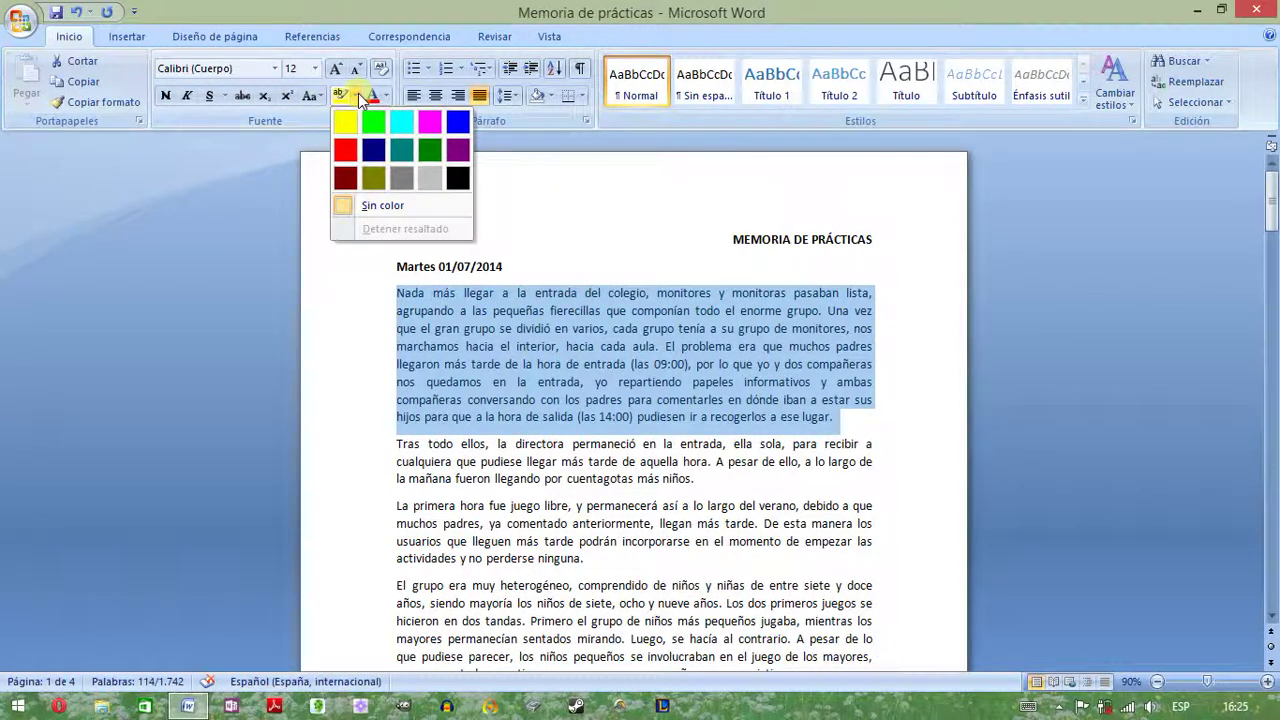
pyautogui.click(340, 95)
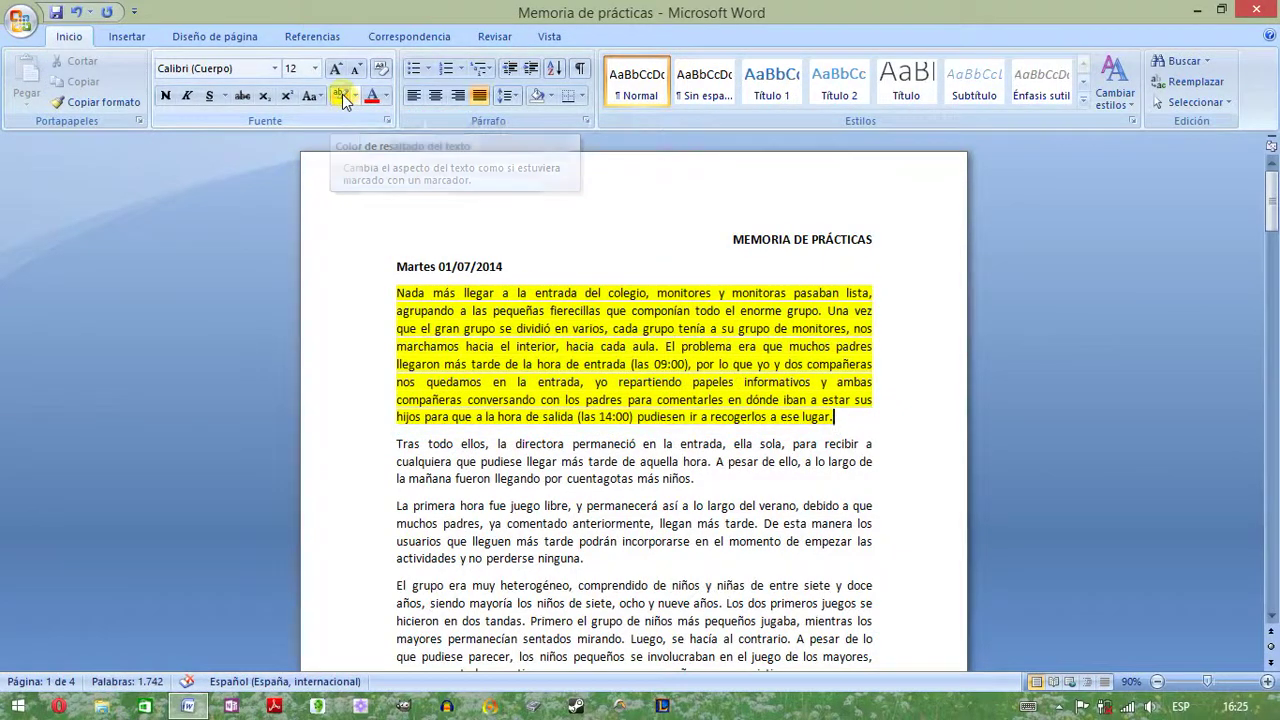
# - Try the highlighter on the word "de" before "entrada (las 09:00)" in the first paragraph and undo the last highlight change
pyautogui.click(572, 362)
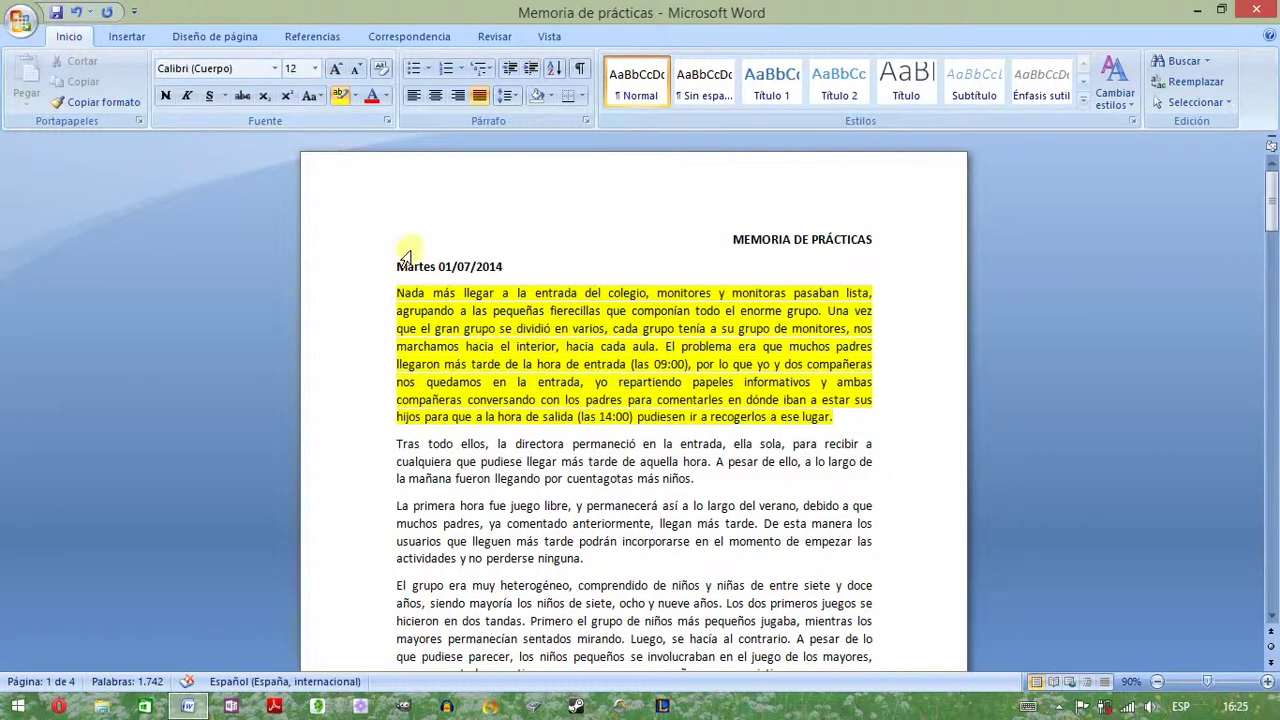
pyautogui.click(341, 97)
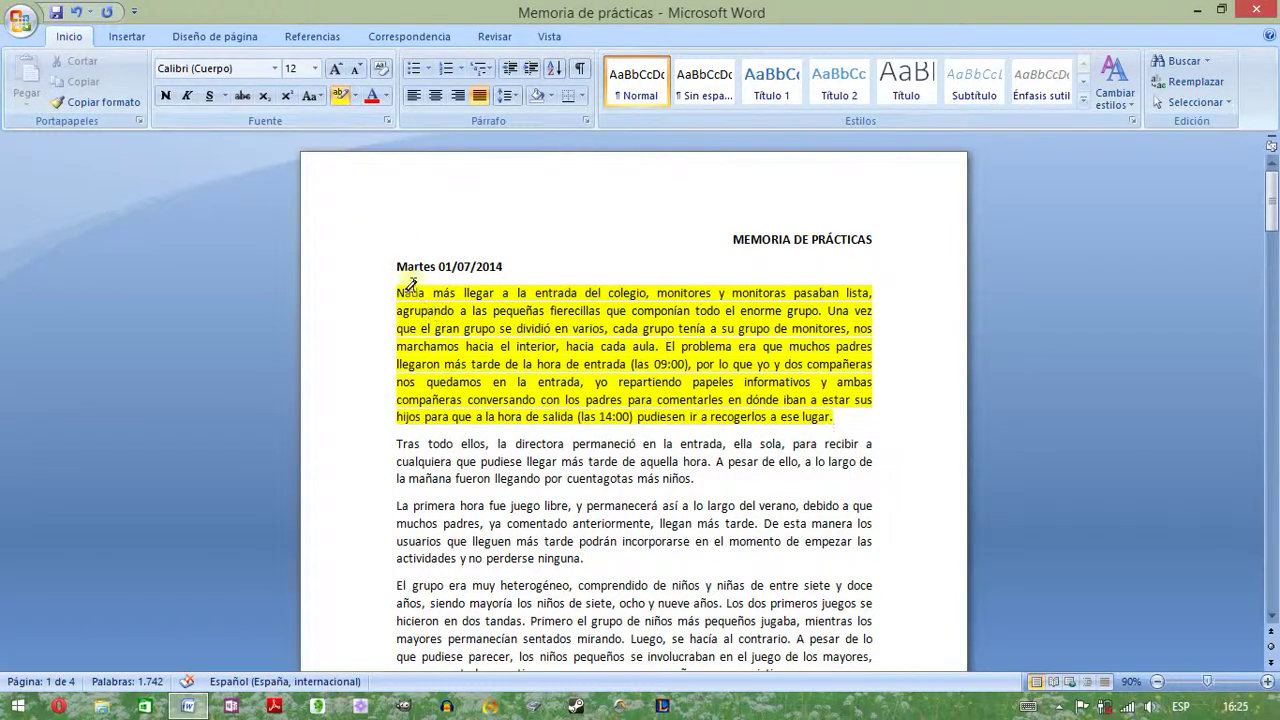
pyautogui.click(76, 12)
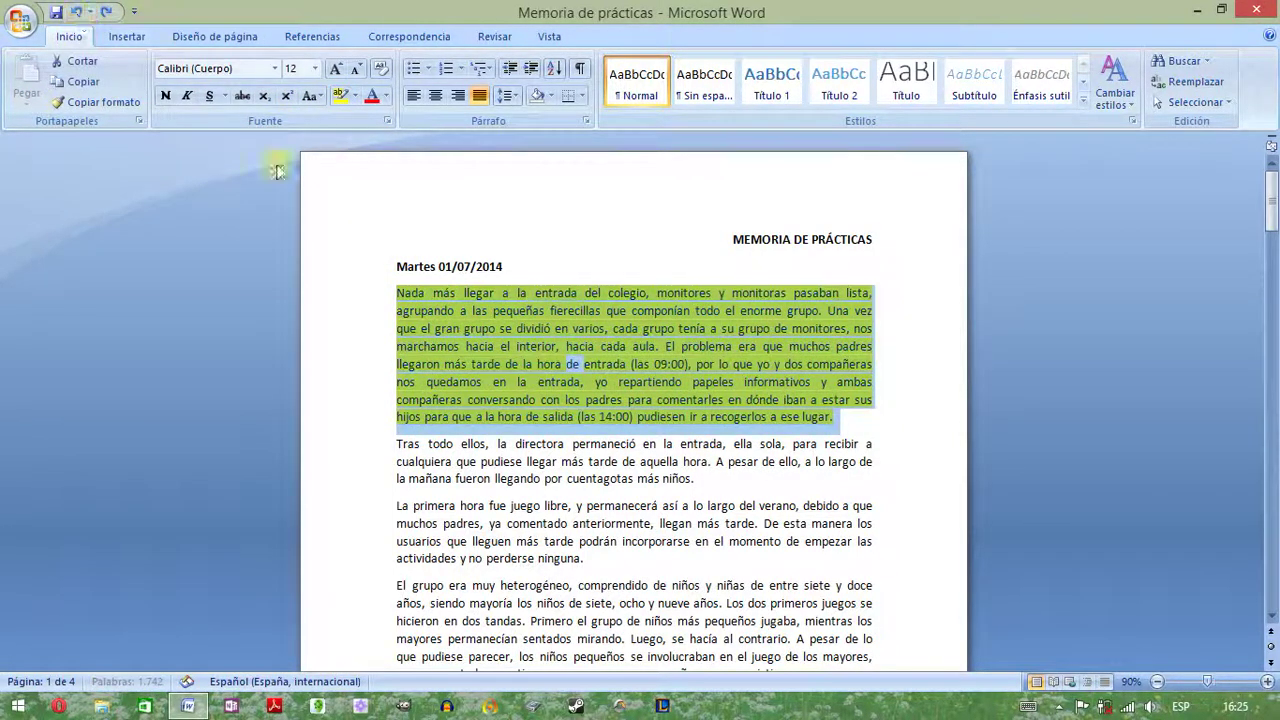
pyautogui.click(626, 365)
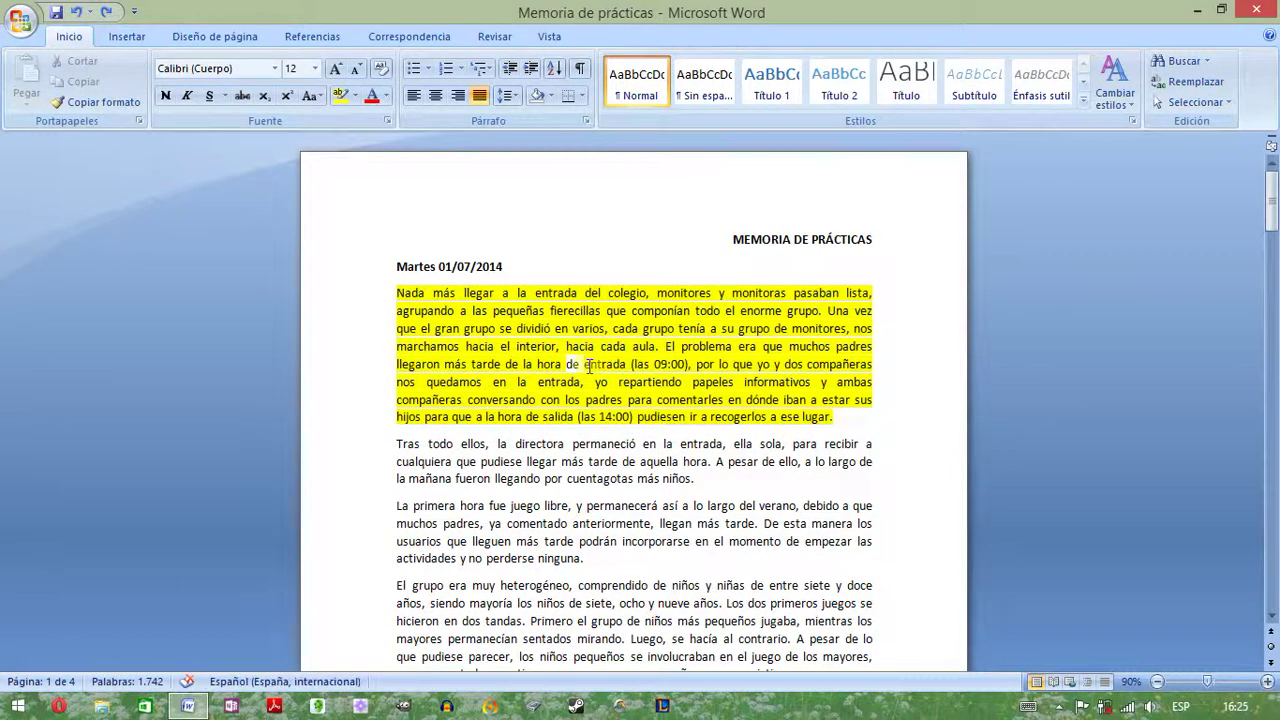
# - Highlight the full first paragraph uniformly in yellow and clear the highlight from all of it
pyautogui.moveTo(838, 419); pyautogui.dragTo(415, 293)
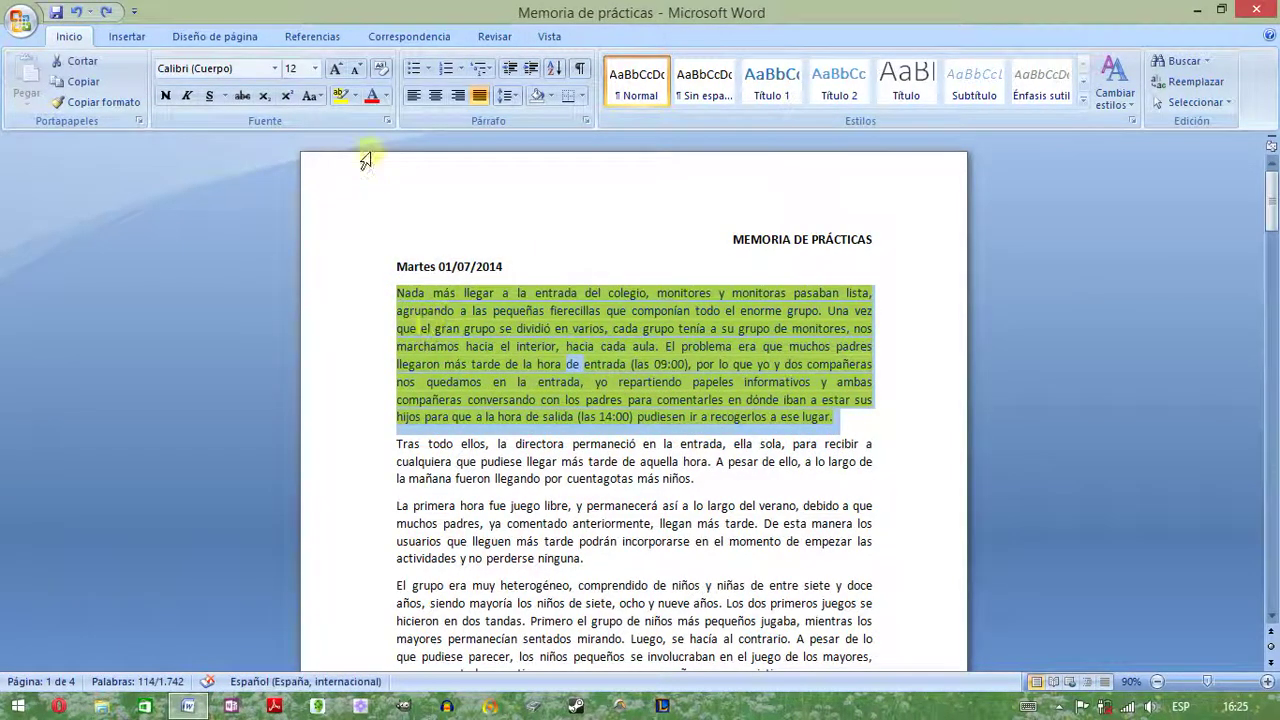
pyautogui.click(341, 97)
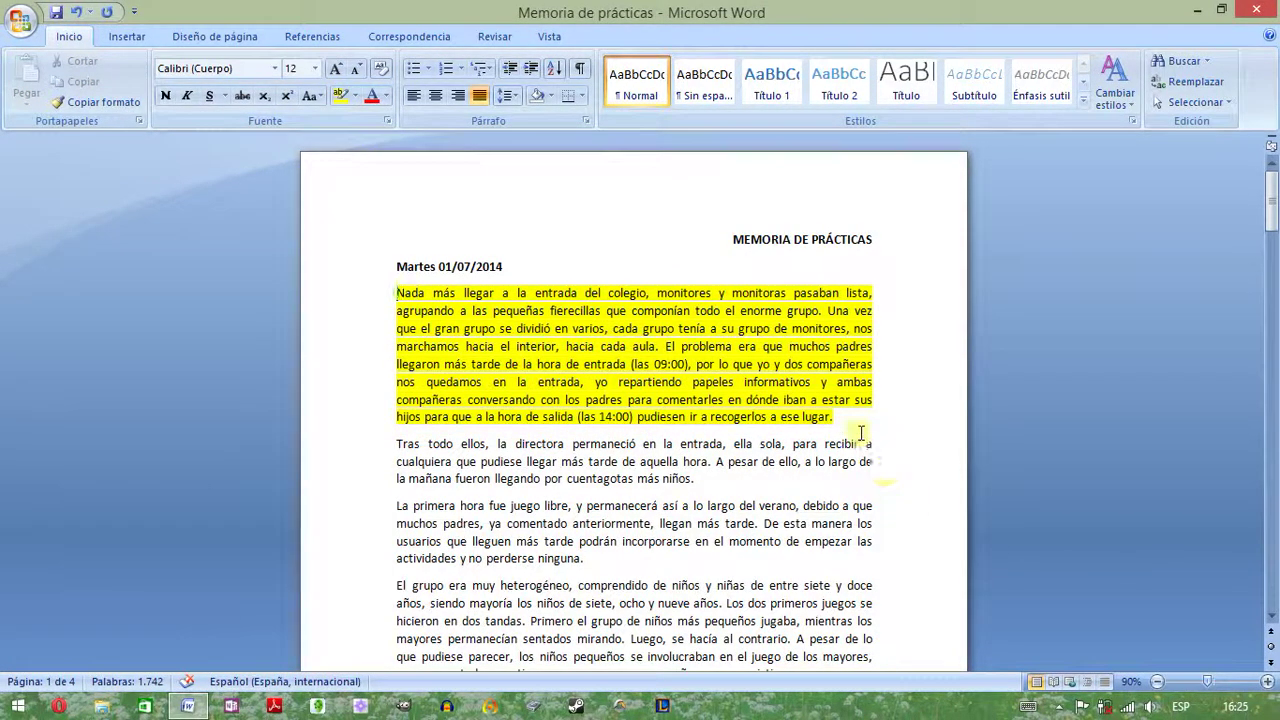
pyautogui.moveTo(828, 416); pyautogui.dragTo(396, 292)
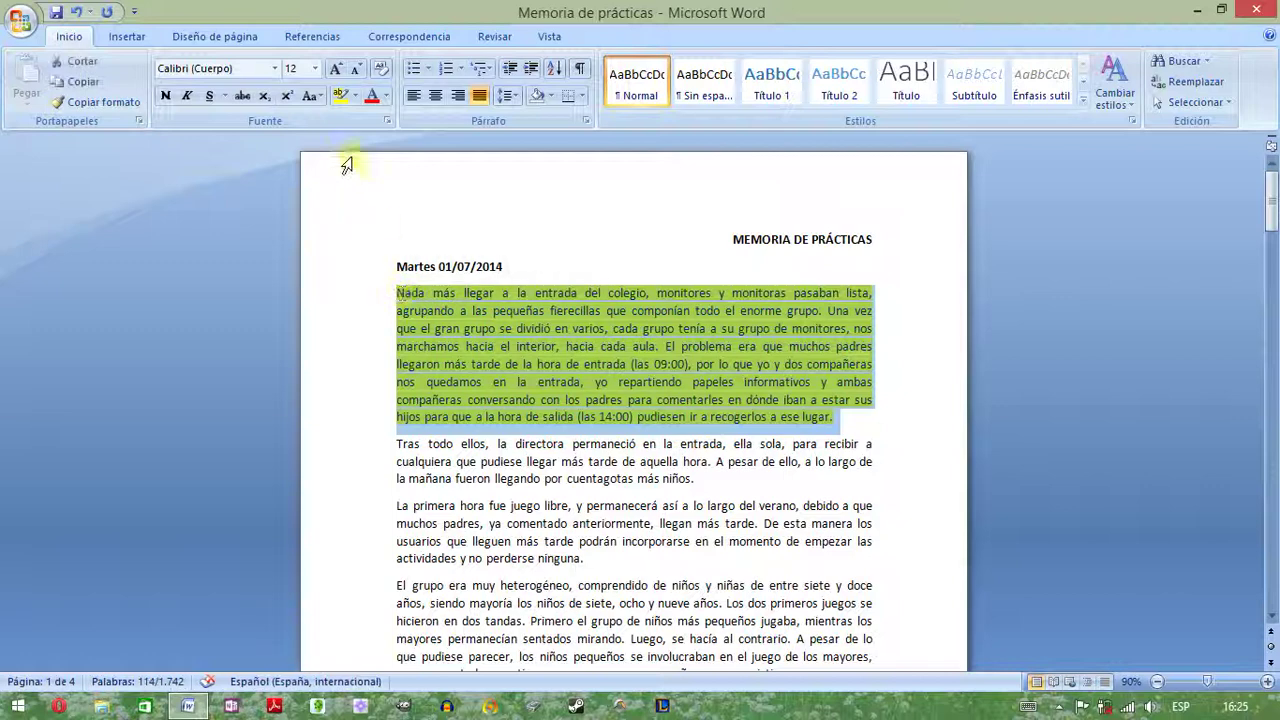
pyautogui.click(341, 97)
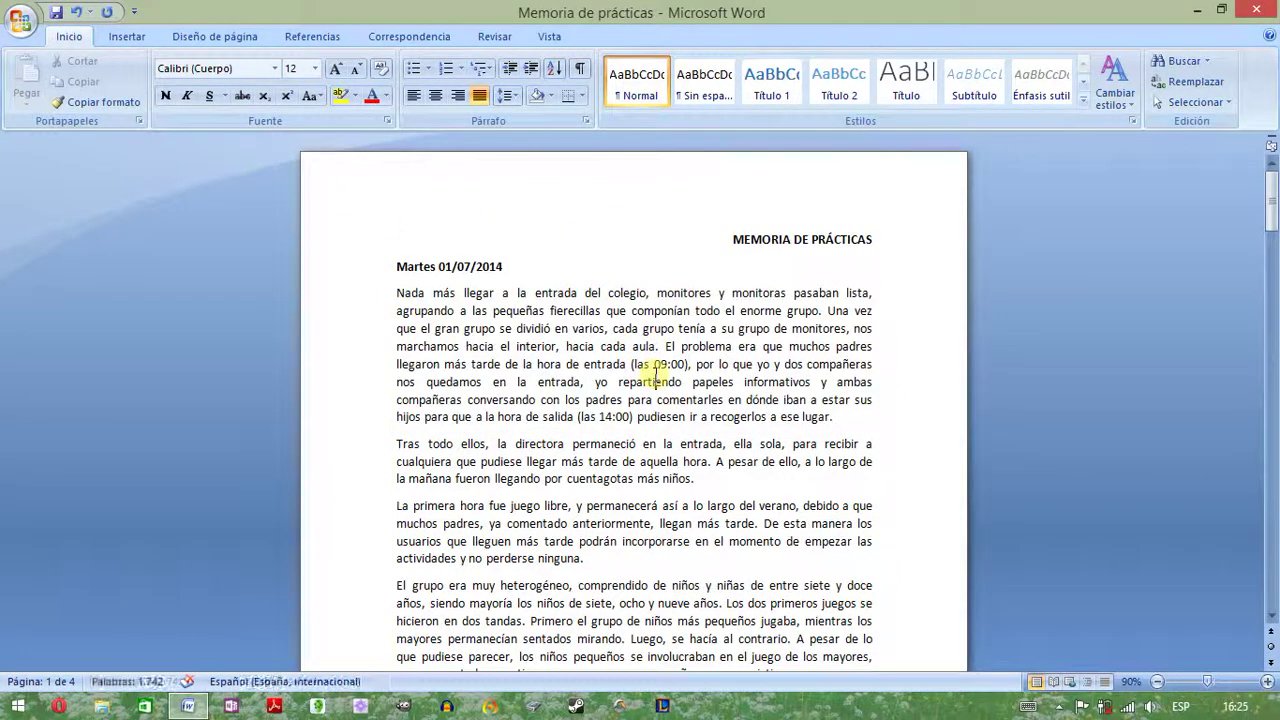
# - Mark "más llegar a la entrada", "tarde" and the "y" of "yo" in yellow with the highlighter, and undo all actions in the undo history
pyautogui.click(341, 97)
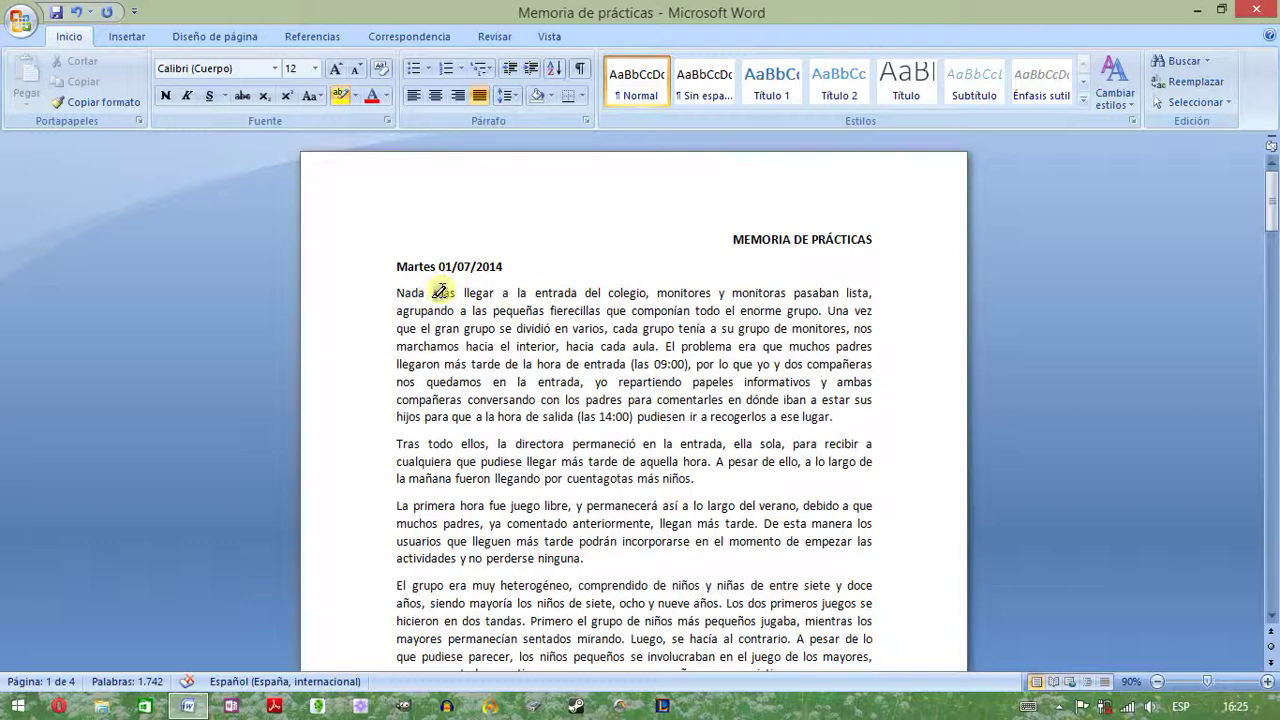
pyautogui.moveTo(463, 289); pyautogui.dragTo(576, 294)
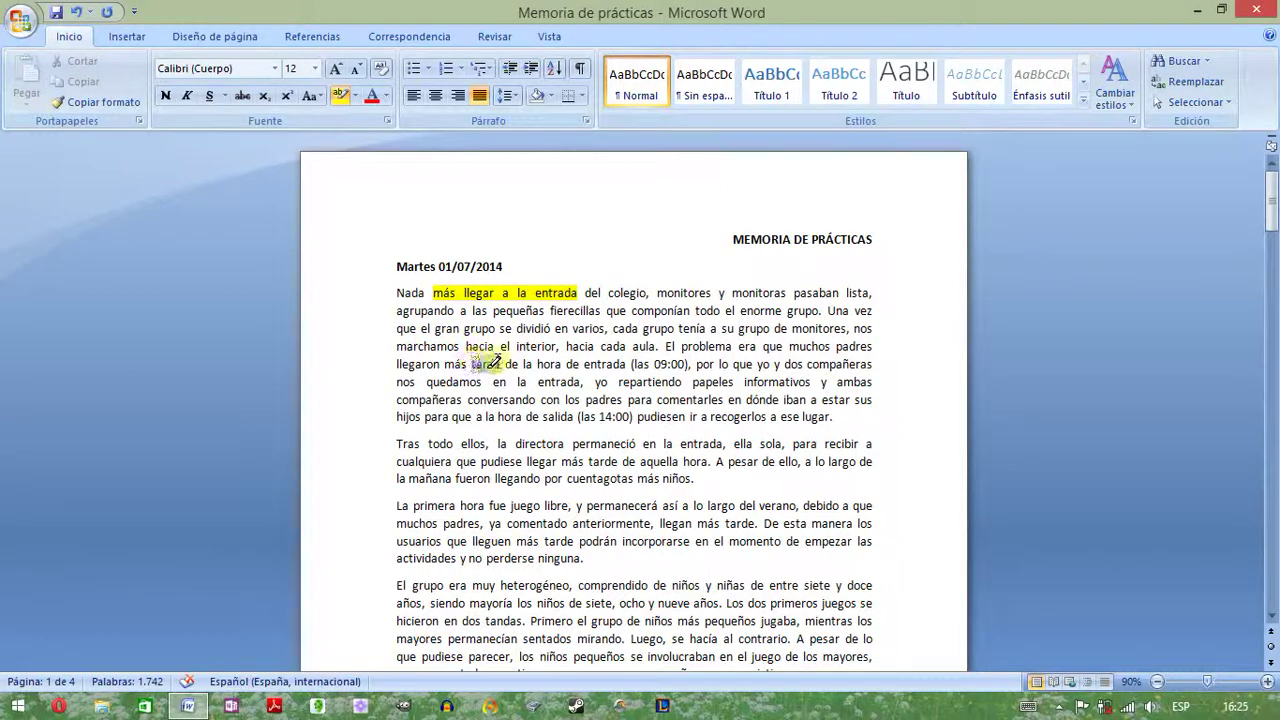
pyautogui.moveTo(499, 362); pyautogui.dragTo(503, 362)
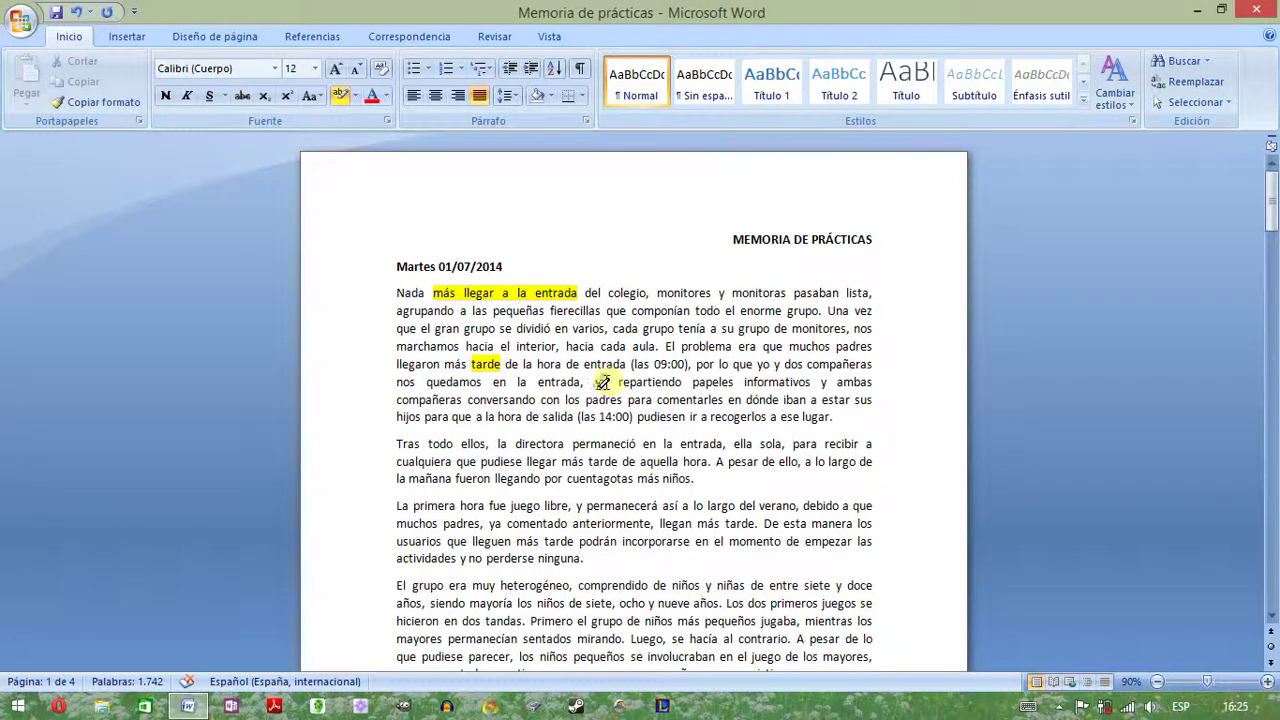
pyautogui.moveTo(594, 383); pyautogui.dragTo(607, 384)
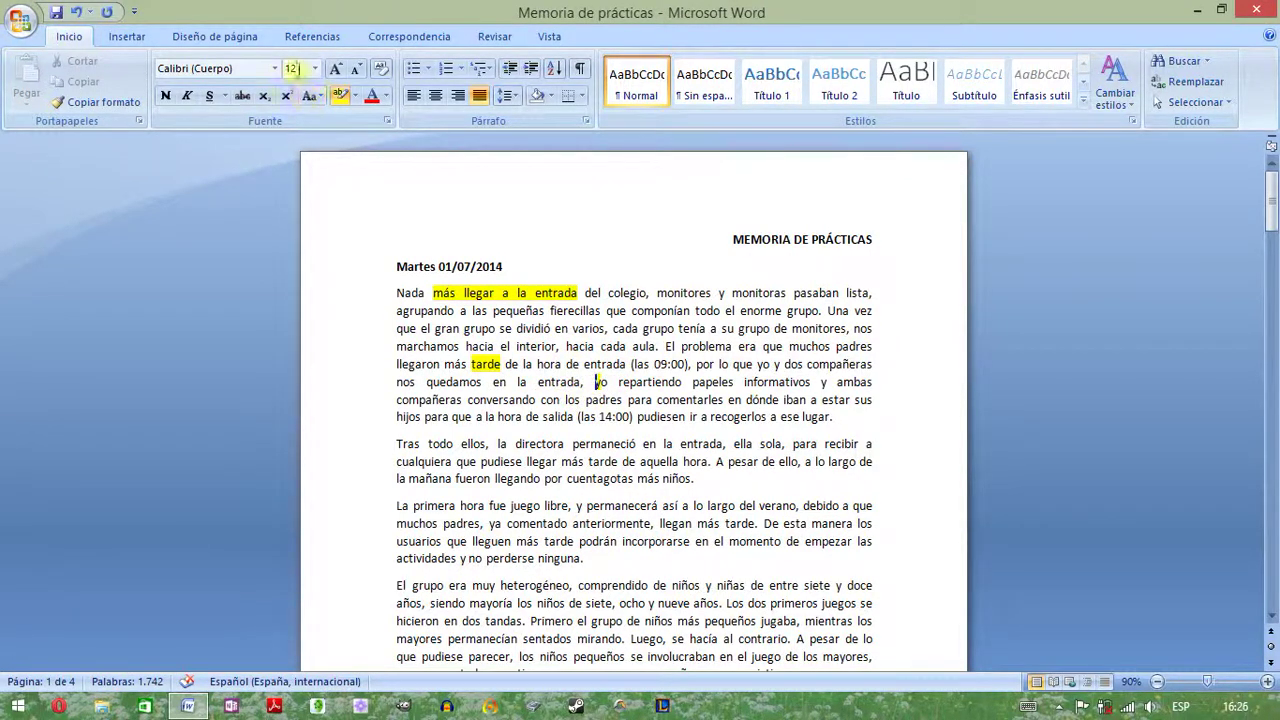
pyautogui.click(89, 12)
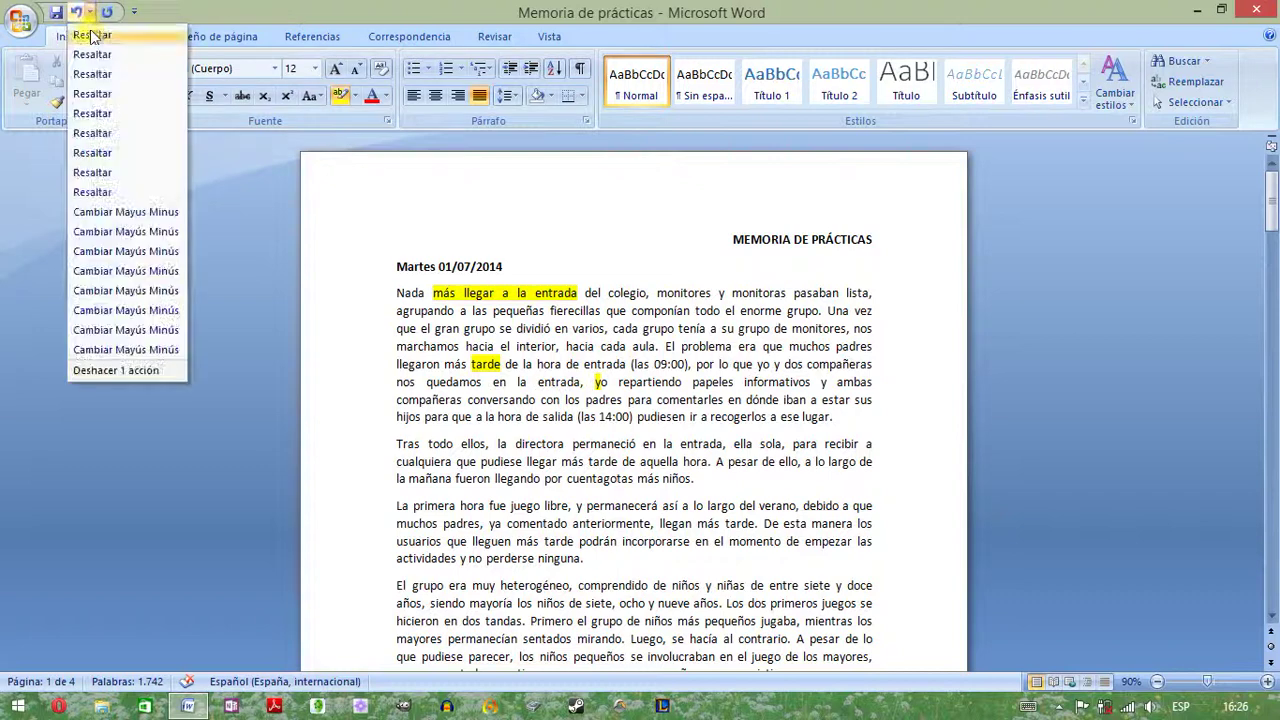
pyautogui.click(119, 351)
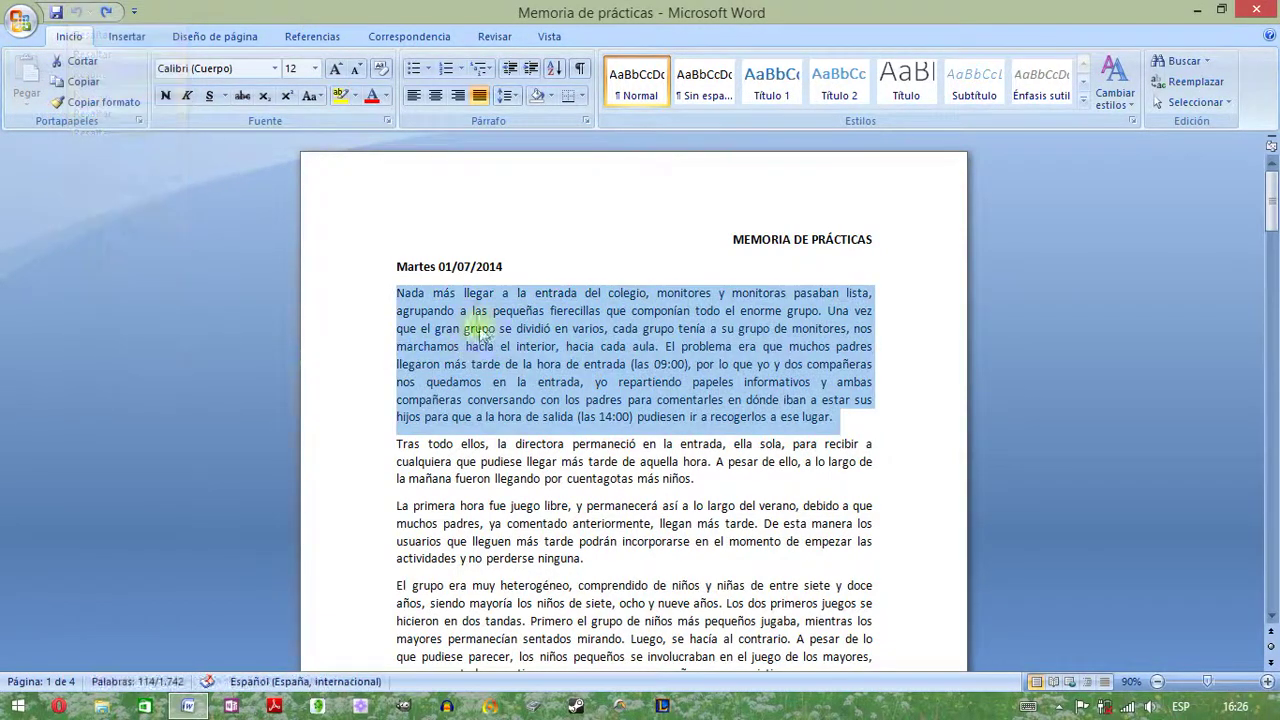
# - Highlight the word "llegar" in the first line of the first paragraph in yellow and undo it
pyautogui.doubleClick(480, 293)
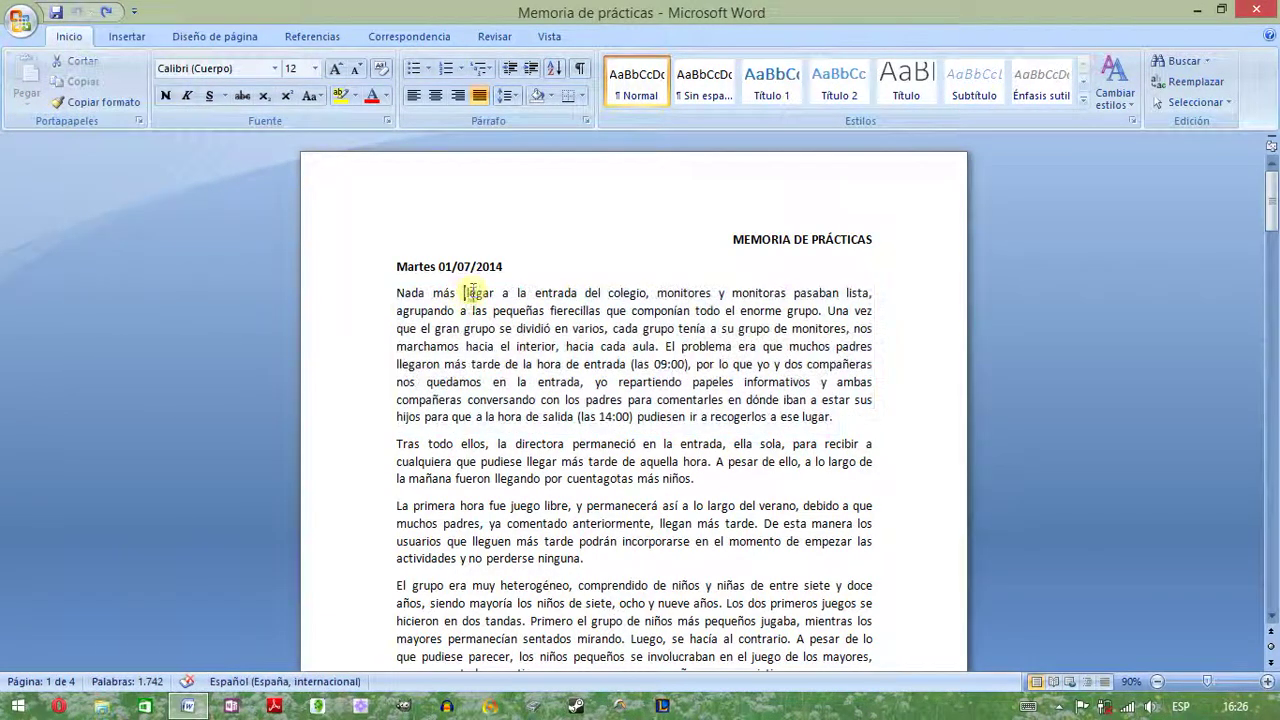
pyautogui.click(339, 94)
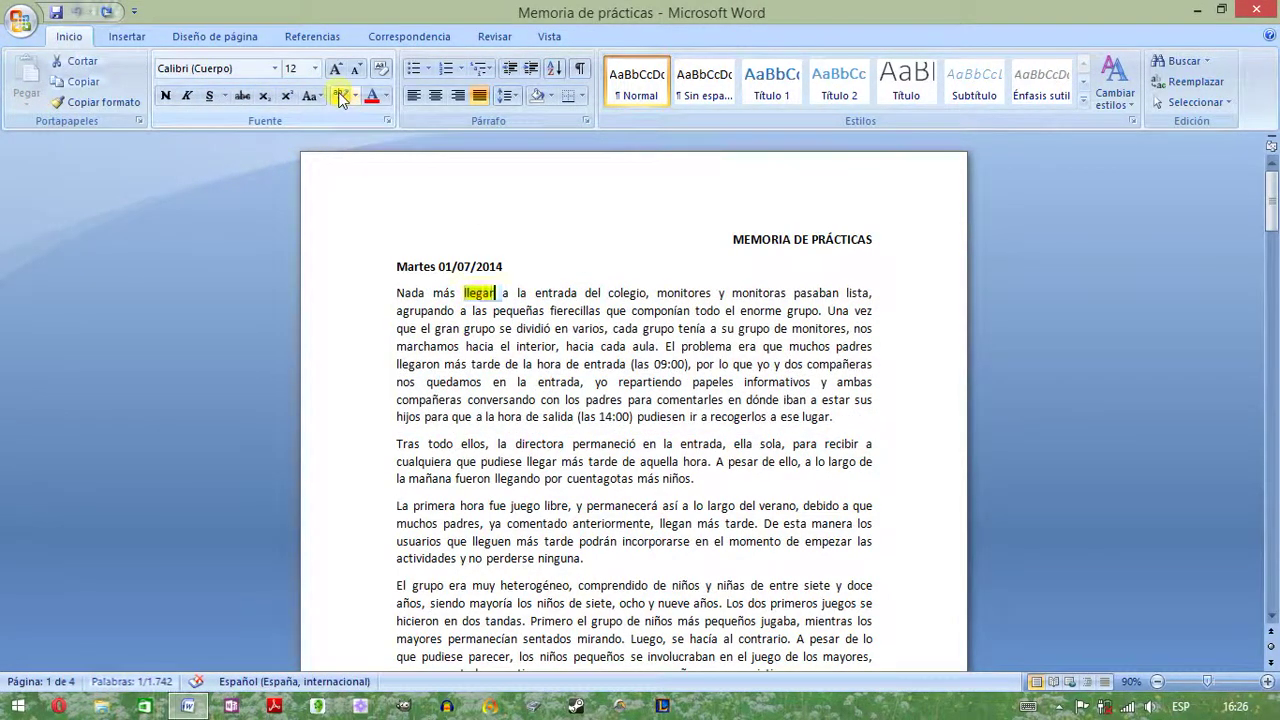
pyautogui.click(75, 12)
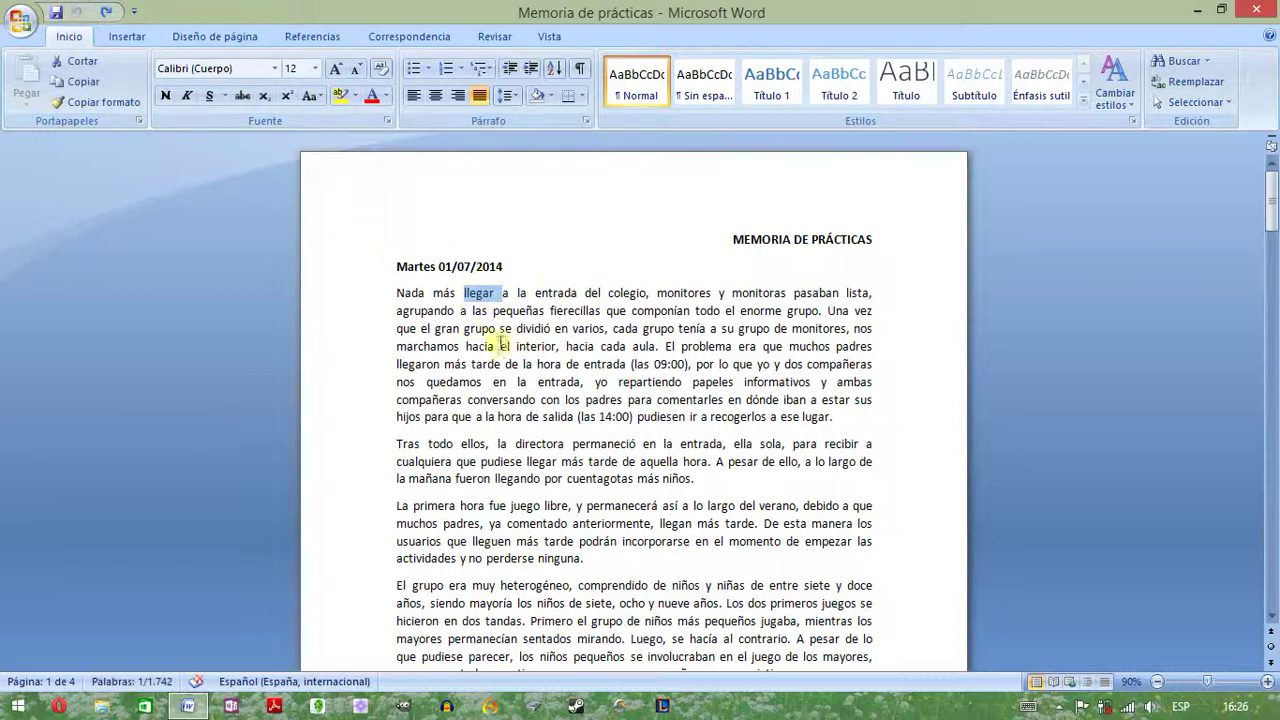
# - Apply the "Sin color" highlight option to the word "llegar" in the first paragraph
pyautogui.click(355, 96)
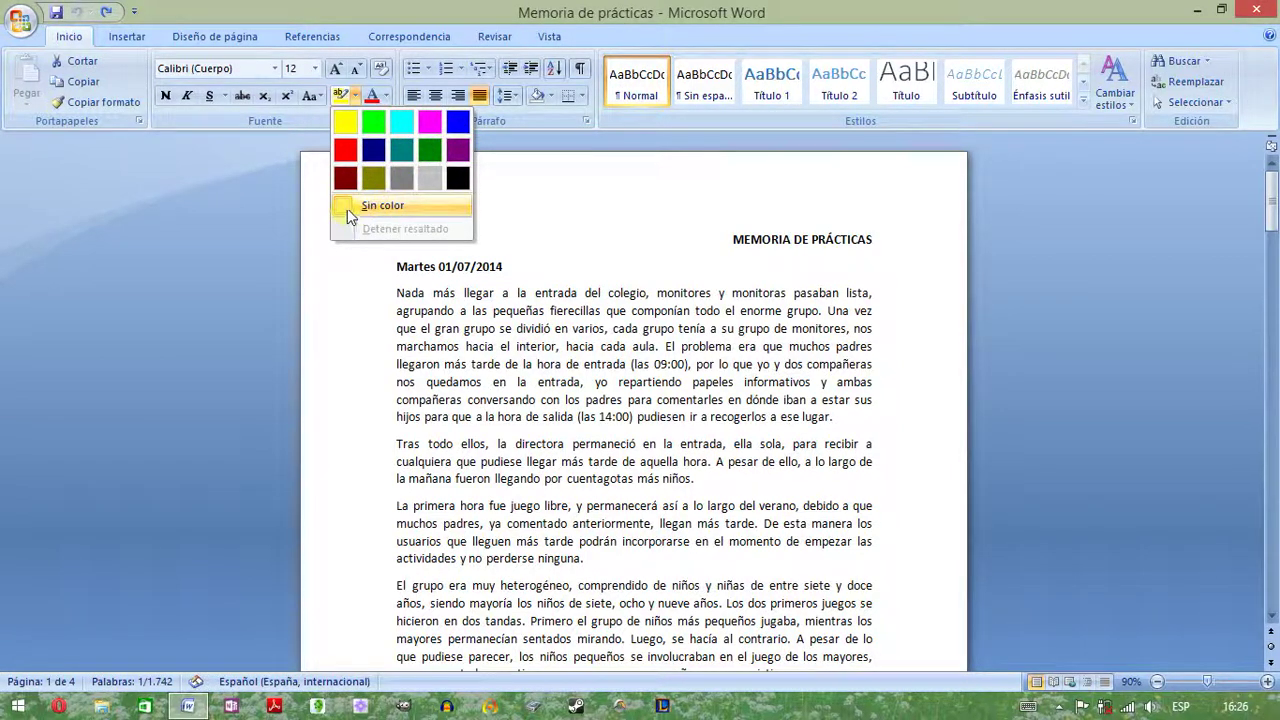
pyautogui.click(382, 205)
pyautogui.click(494, 293)
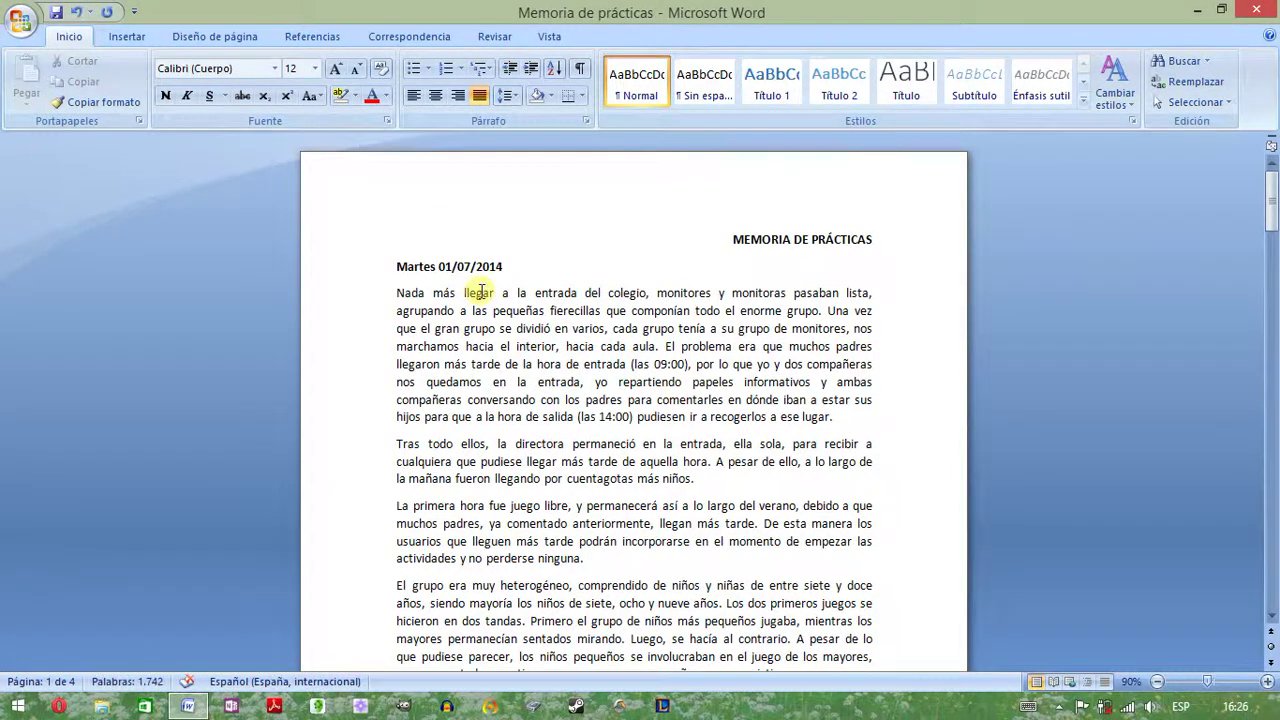
pyautogui.click(355, 96)
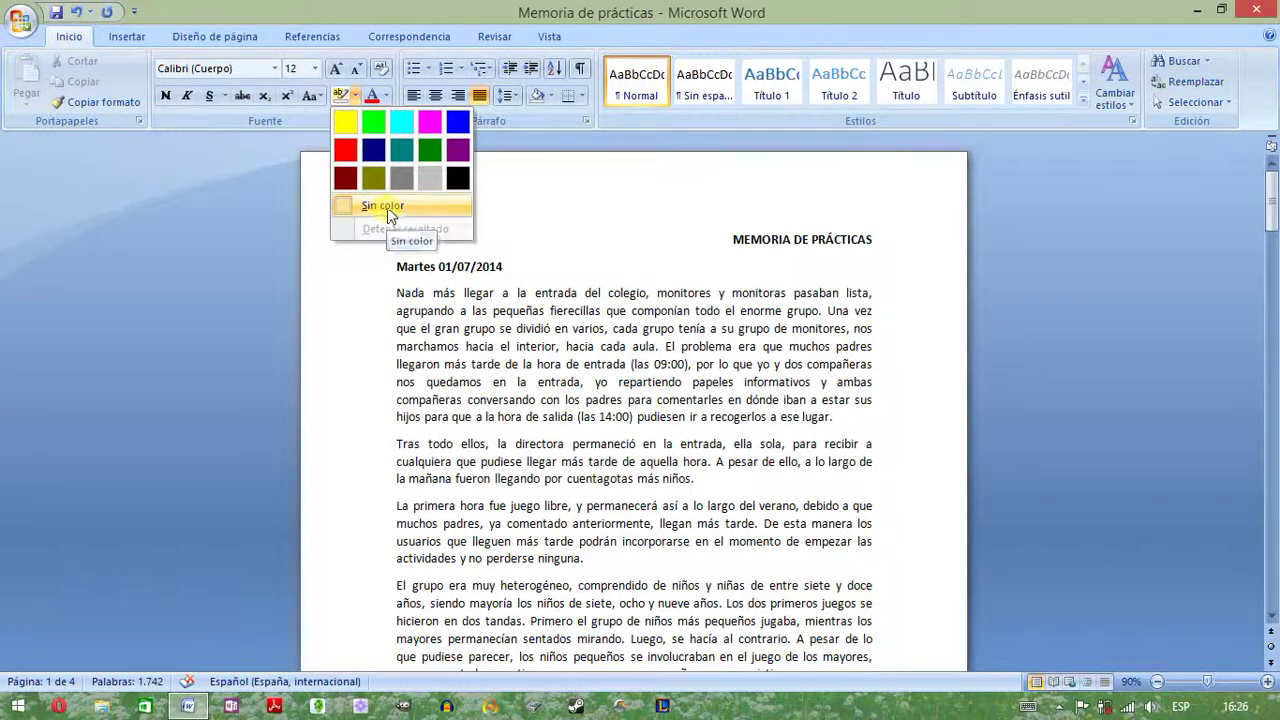
pyautogui.click(434, 293)
# - Highlight "más" in the first line and the passage from "marchamos hacia el interior" to "yo repartiendo" in bright green
pyautogui.doubleClick(443, 293)
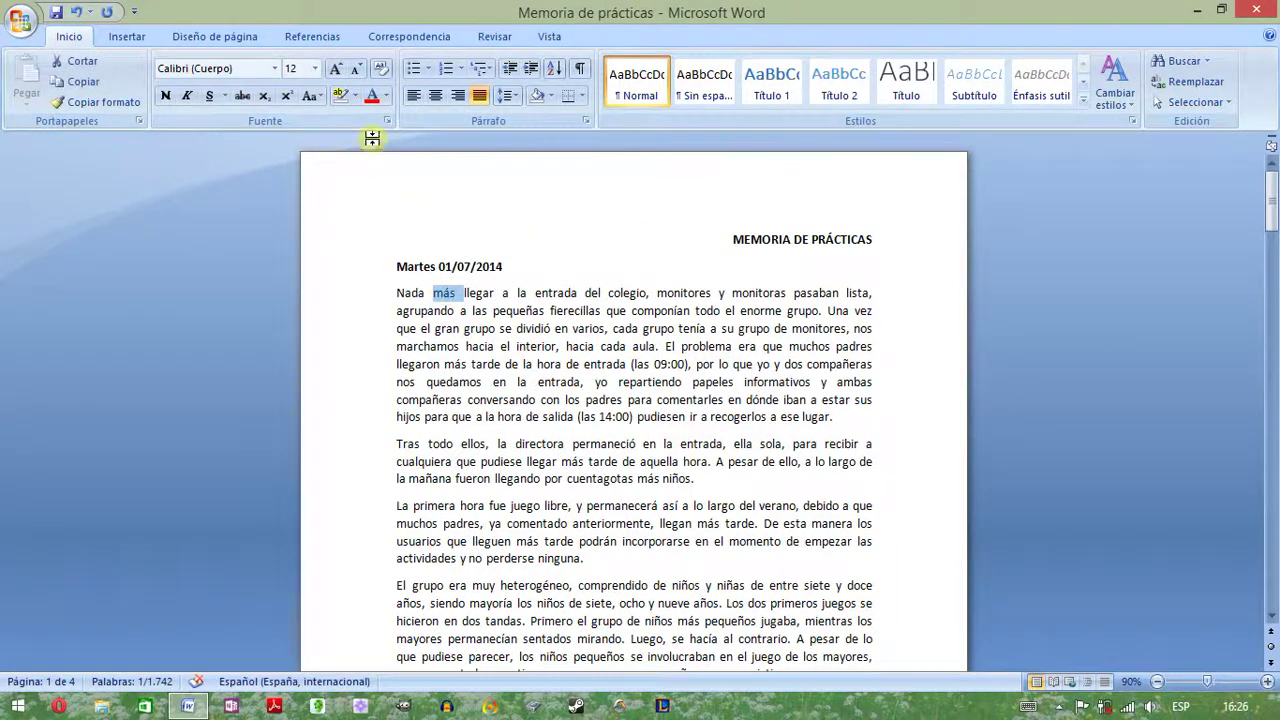
pyautogui.click(355, 96)
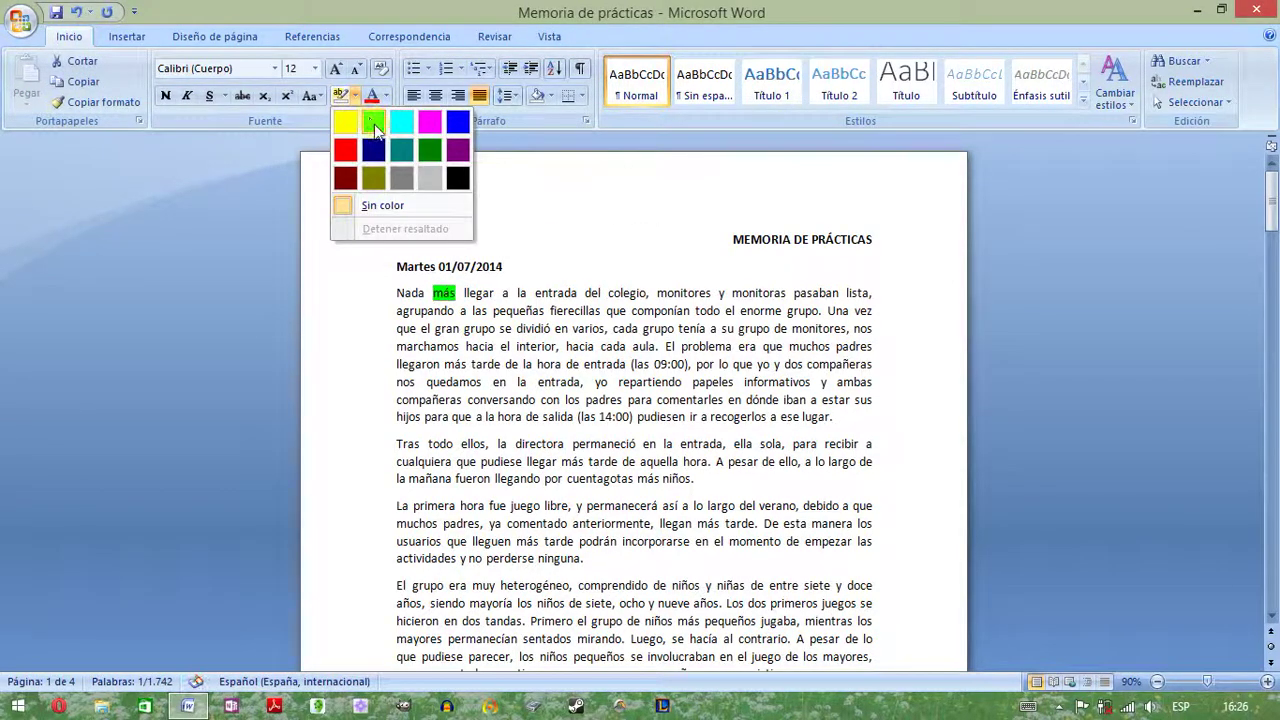
pyautogui.click(373, 124)
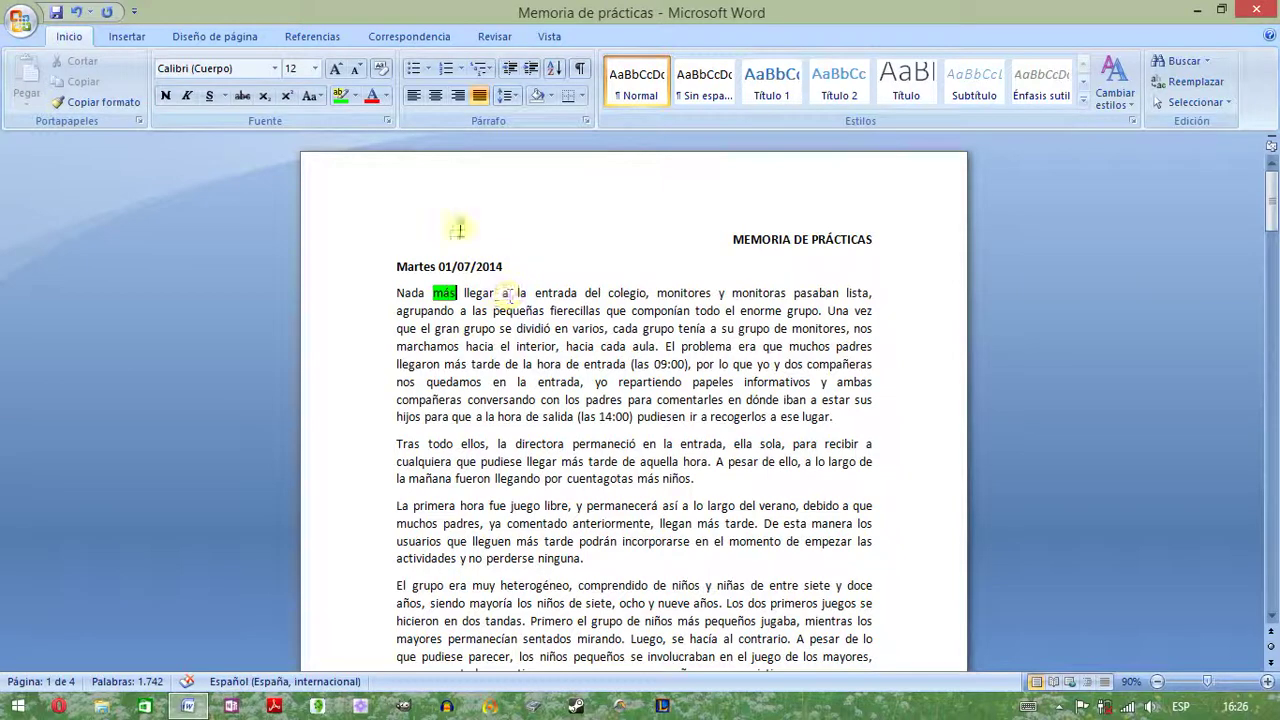
pyautogui.moveTo(458, 346); pyautogui.dragTo(682, 382)
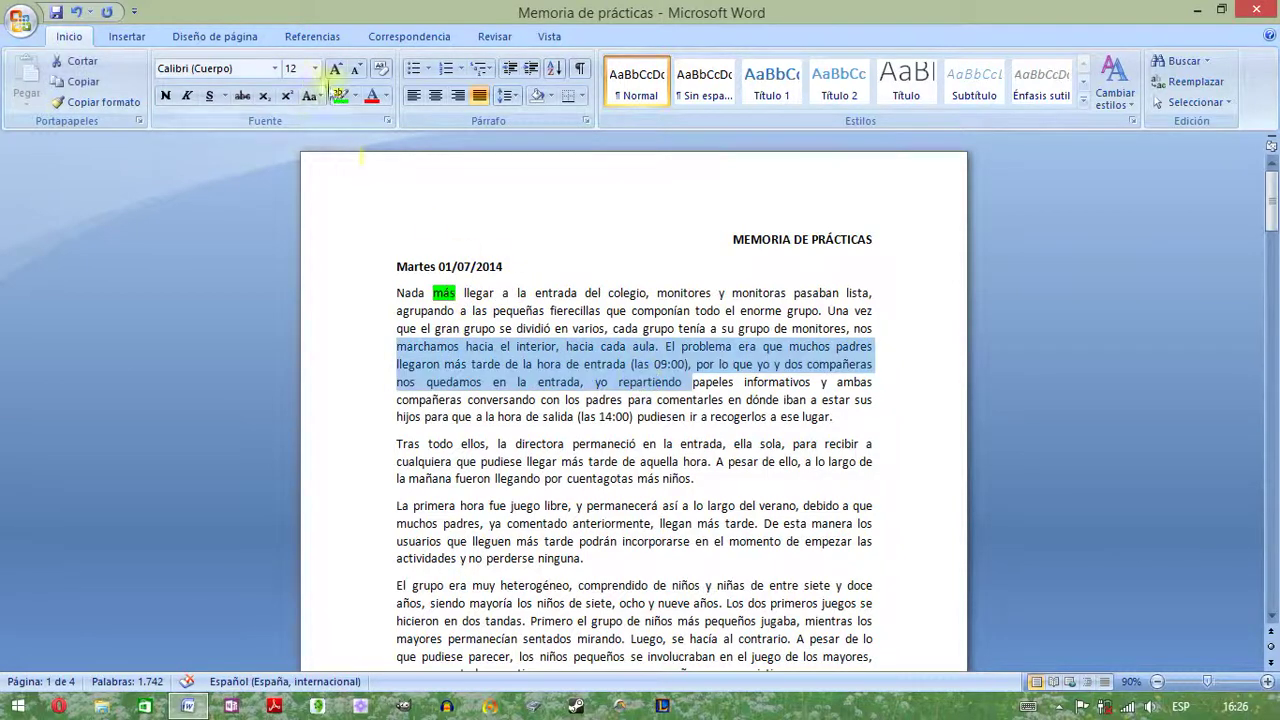
pyautogui.click(340, 95)
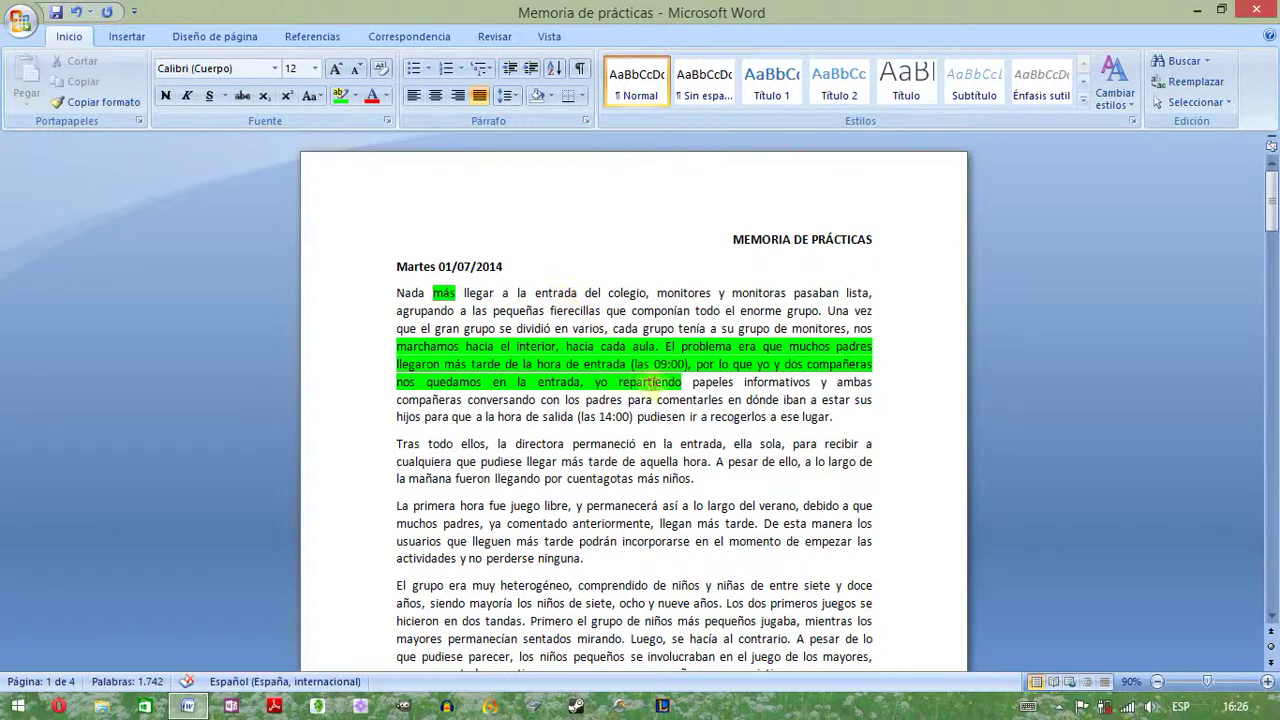
# - Mark "hacia cada aula" through "09:00" and the word "hacia" after "marchamos" in yellow with the highlighter
pyautogui.click(355, 95)
pyautogui.click(344, 123)
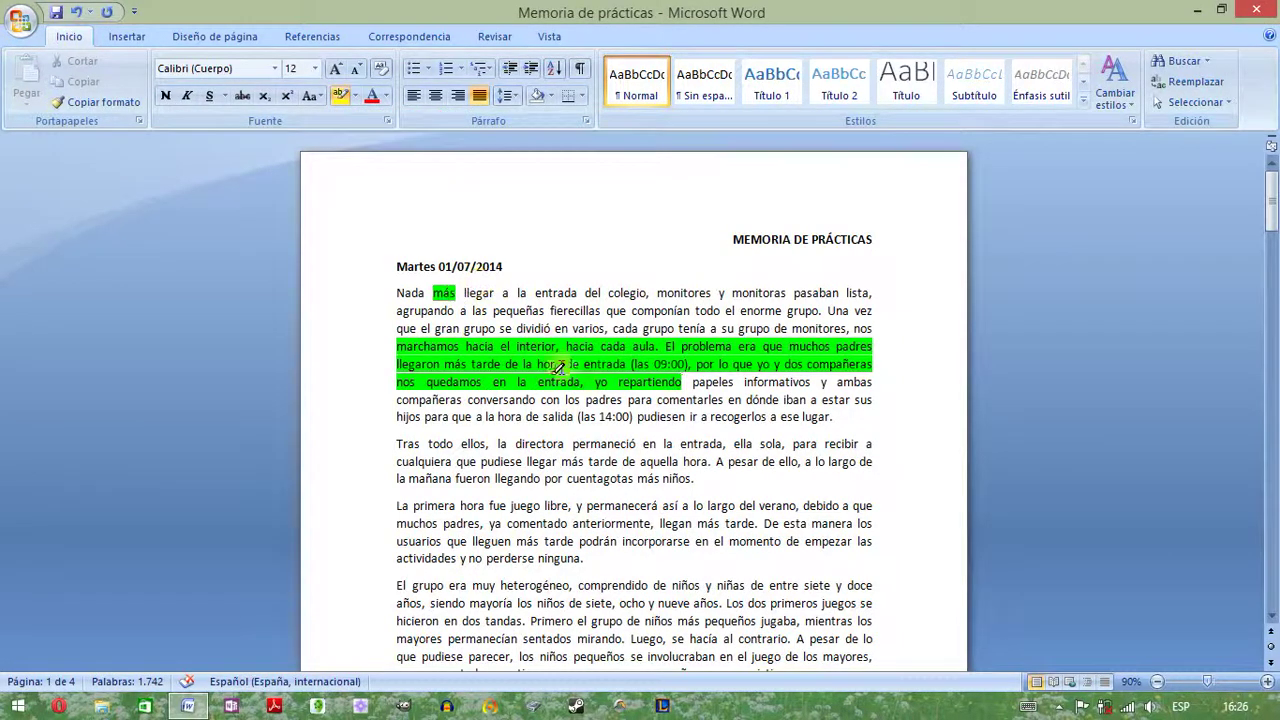
pyautogui.moveTo(684, 366); pyautogui.dragTo(567, 347)
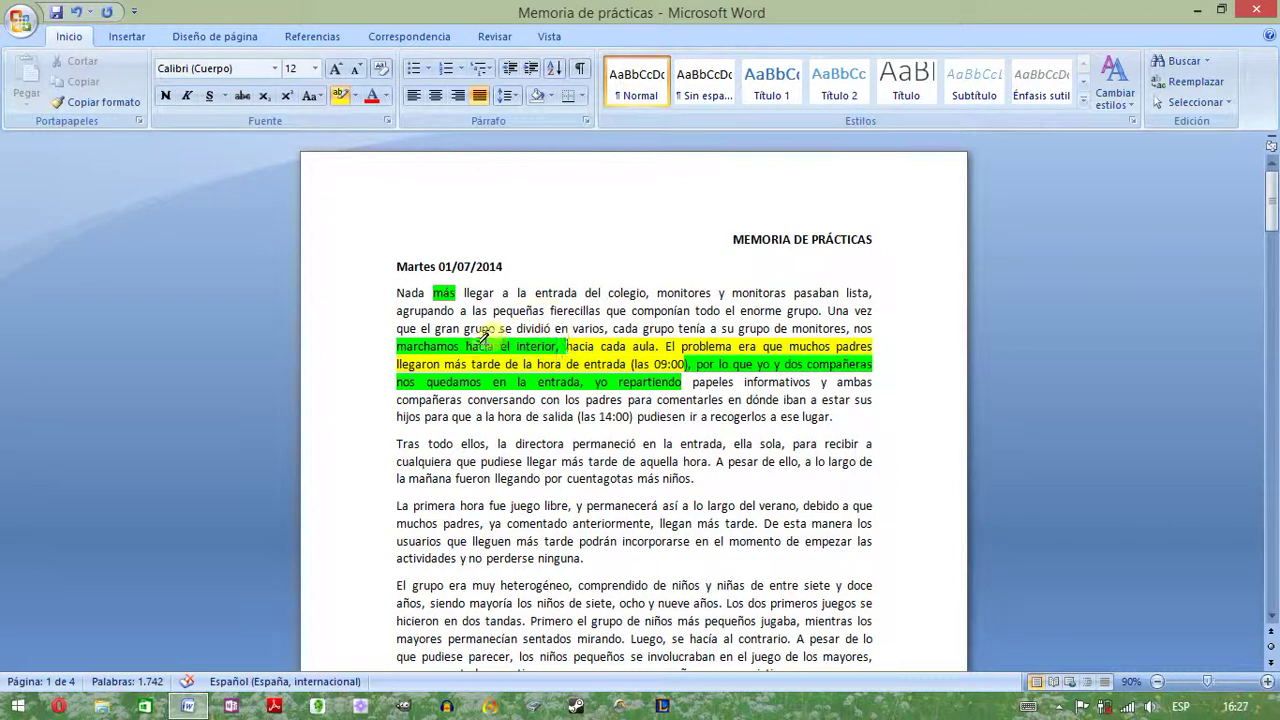
pyautogui.moveTo(494, 347); pyautogui.dragTo(458, 346)
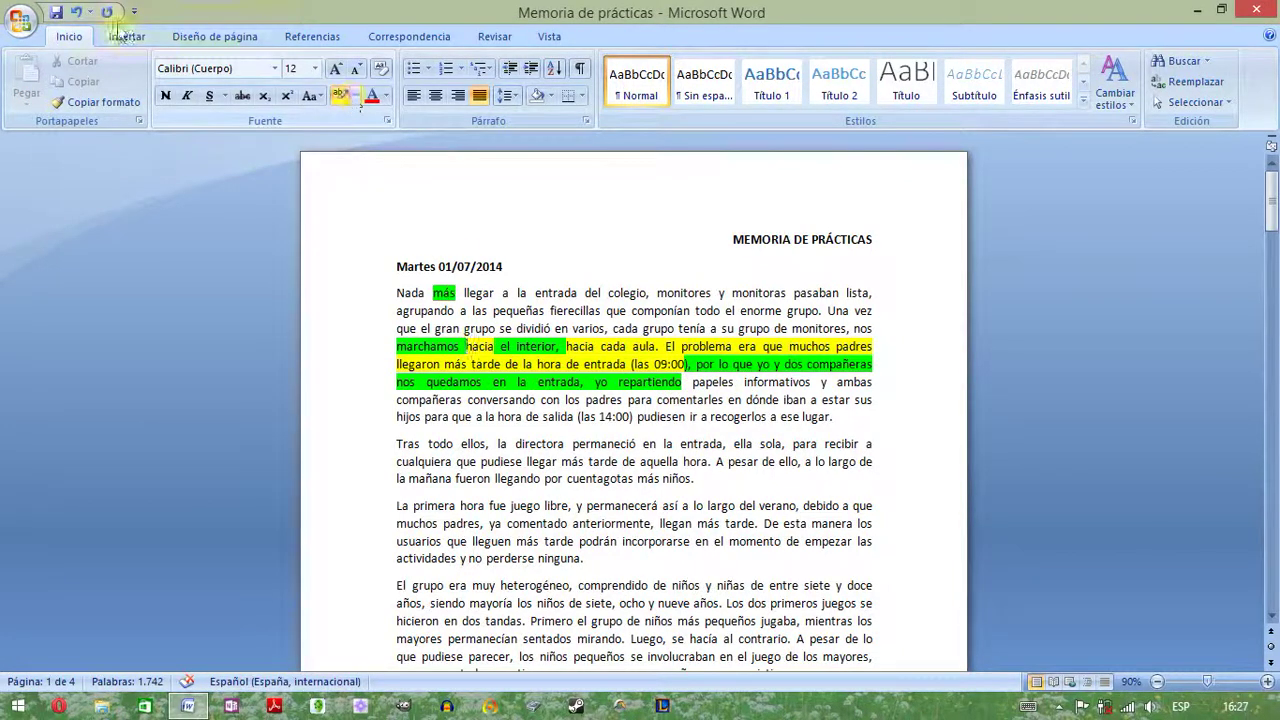
# - Undo the last five highlighting actions in the first paragraph at once
pyautogui.click(78, 13)
pyautogui.click(88, 14)
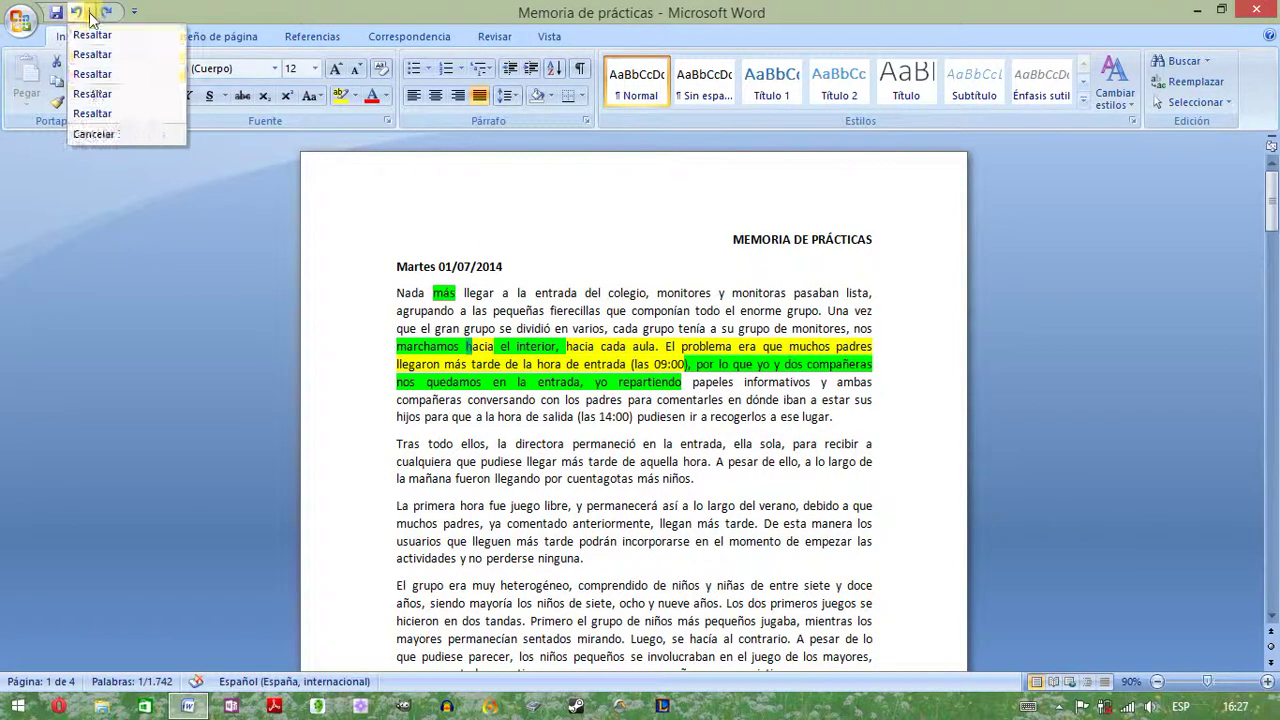
pyautogui.click(95, 113)
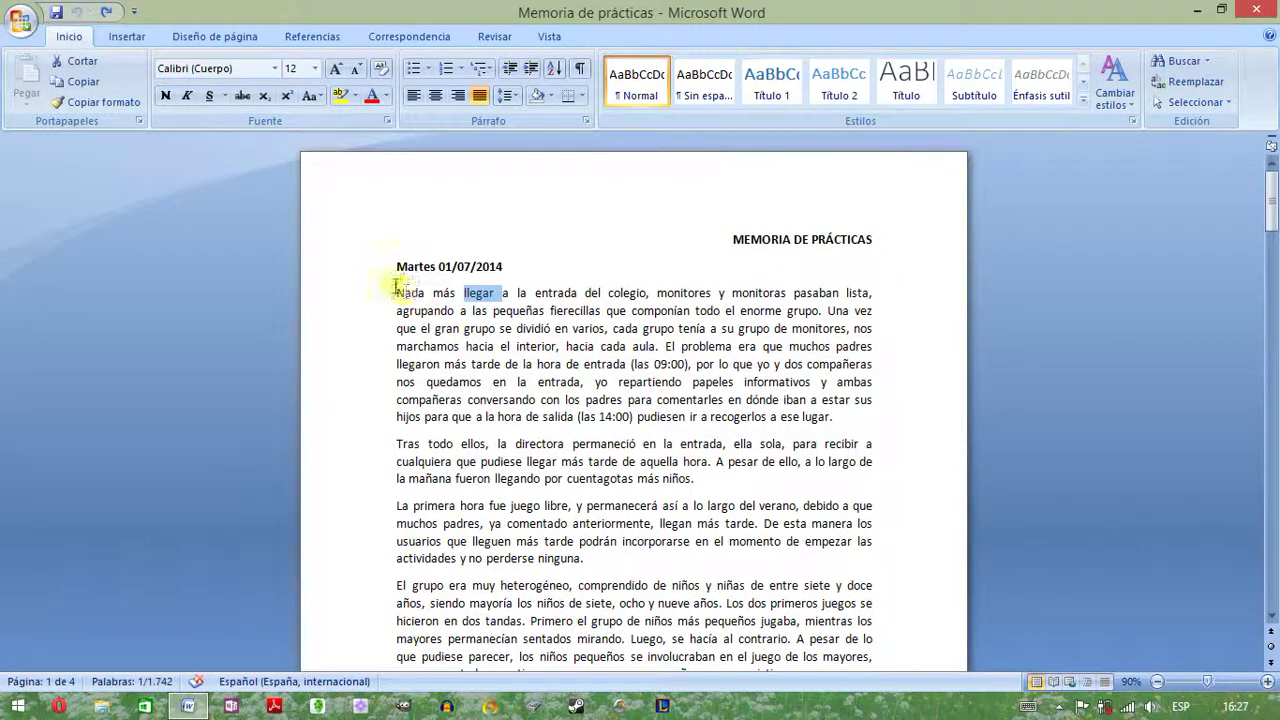
# - Select the whole first paragraph and try several standard swatches among the additional font colors, finishing on a medium blue
pyautogui.moveTo(396, 292); pyautogui.dragTo(832, 420)
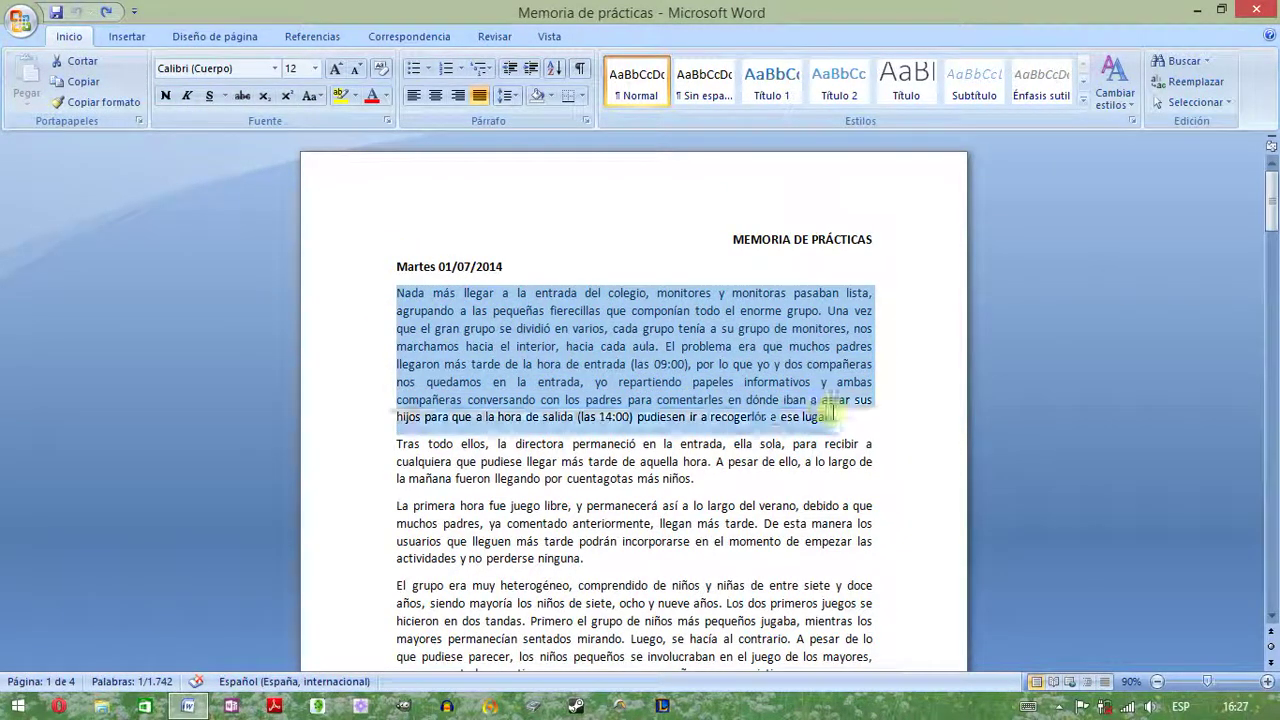
pyautogui.click(386, 96)
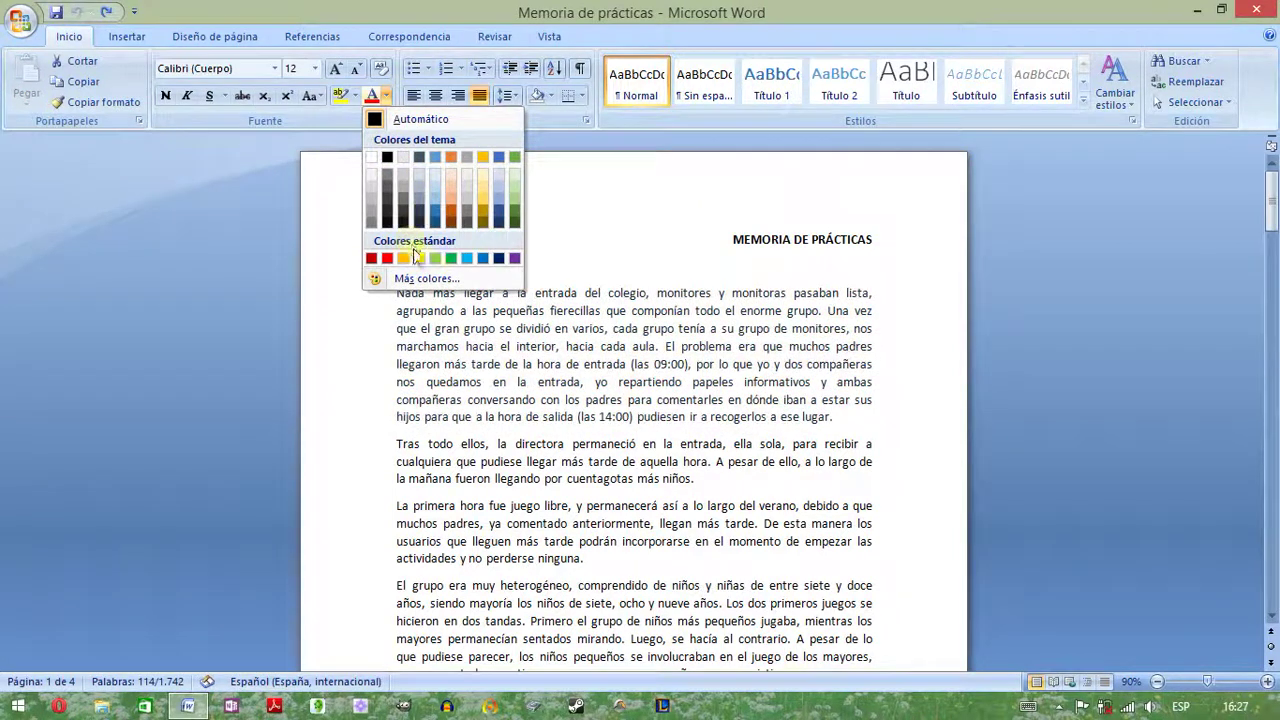
pyautogui.click(408, 280)
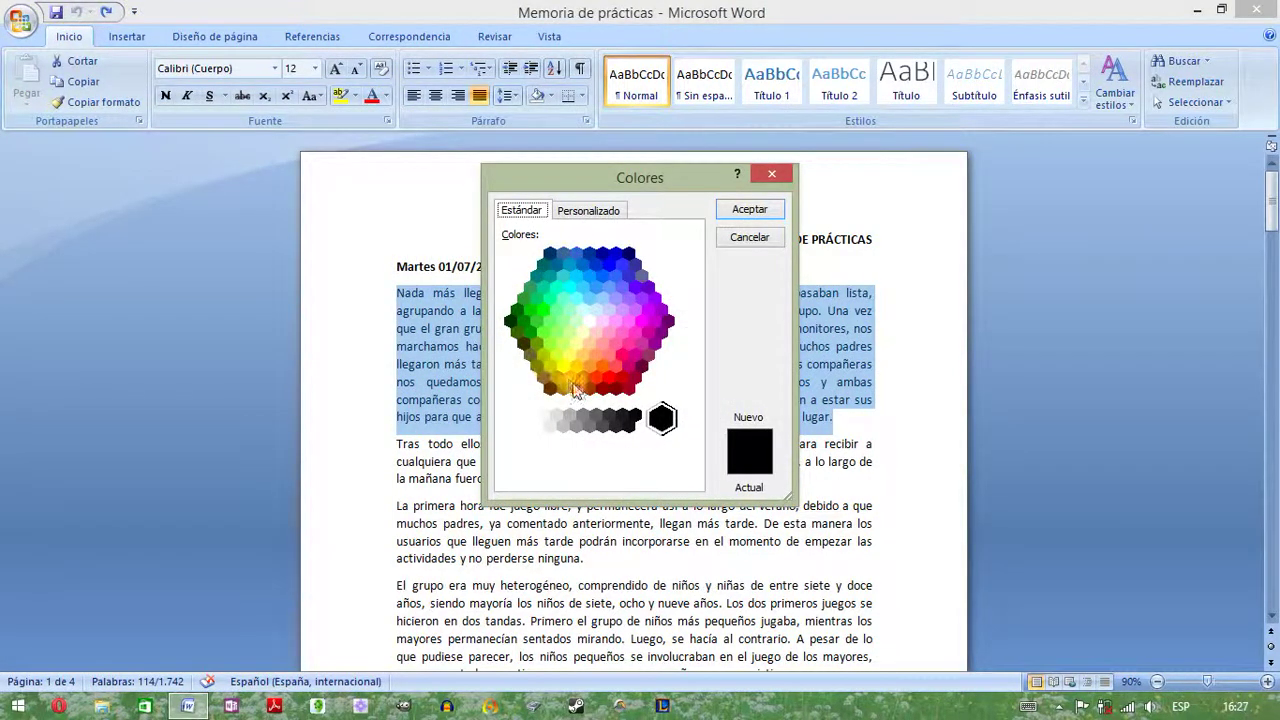
pyautogui.click(590, 321)
pyautogui.click(605, 321)
pyautogui.click(622, 343)
pyautogui.click(588, 347)
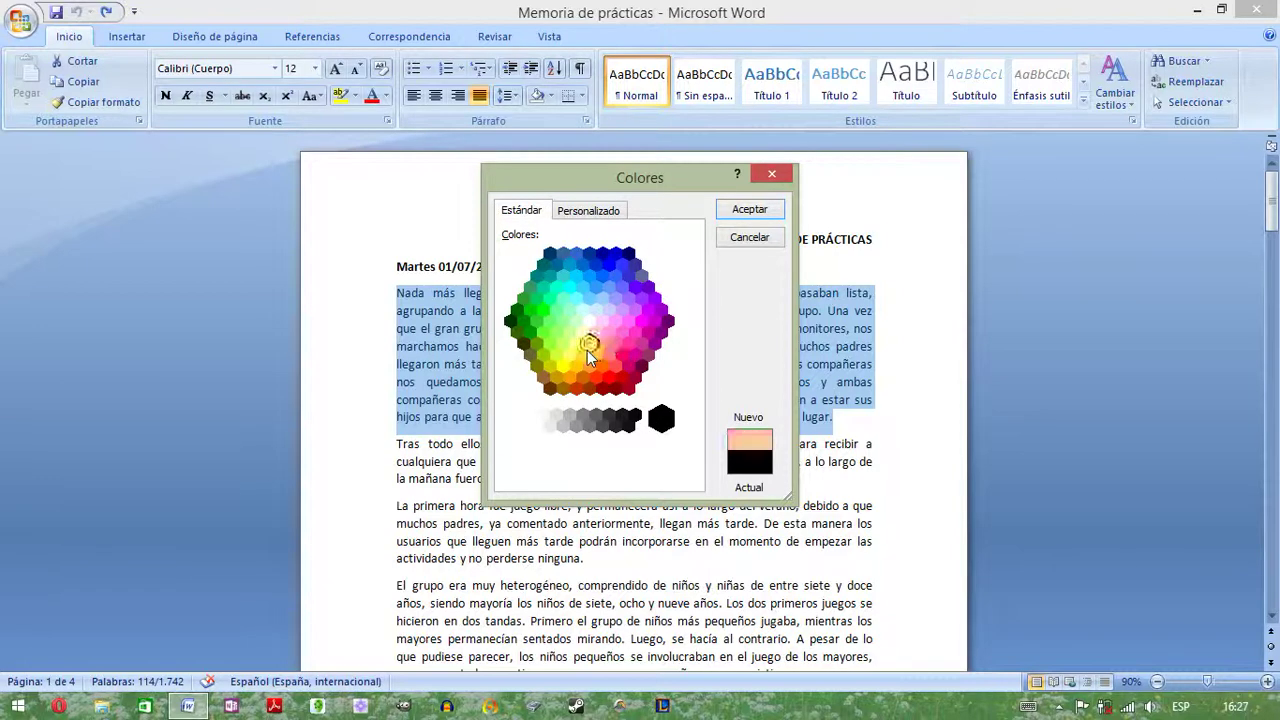
pyautogui.click(528, 329)
pyautogui.click(571, 271)
pyautogui.click(606, 262)
pyautogui.click(615, 276)
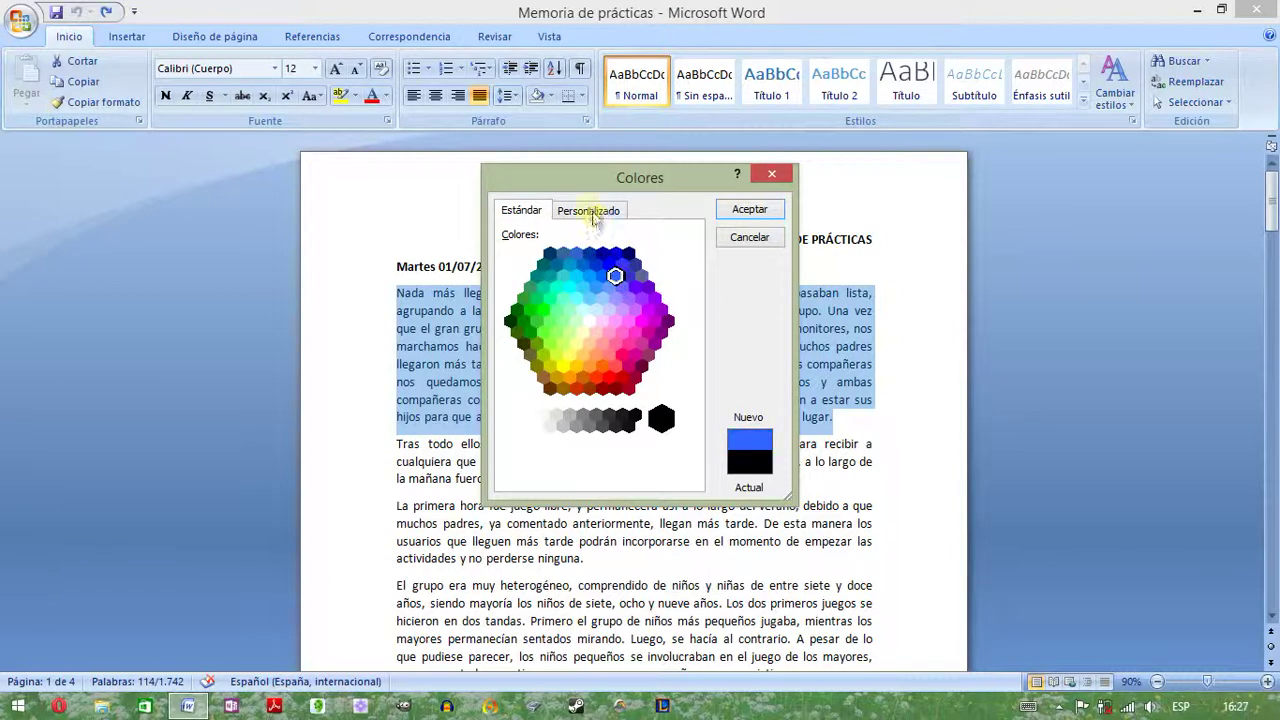
# - Choose a yellow-green custom color and adjust its brightness to RGB 222, 245, 81
pyautogui.click(592, 212)
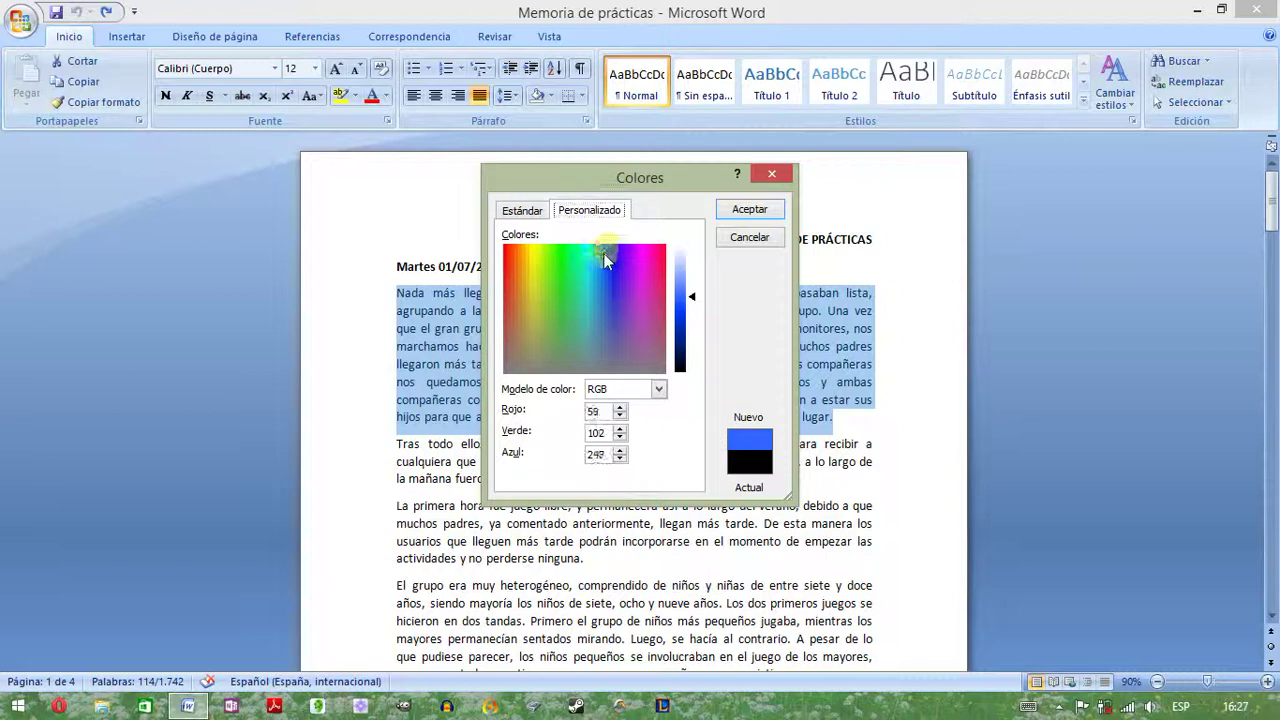
pyautogui.moveTo(604, 259); pyautogui.dragTo(533, 256)
pyautogui.click(692, 296)
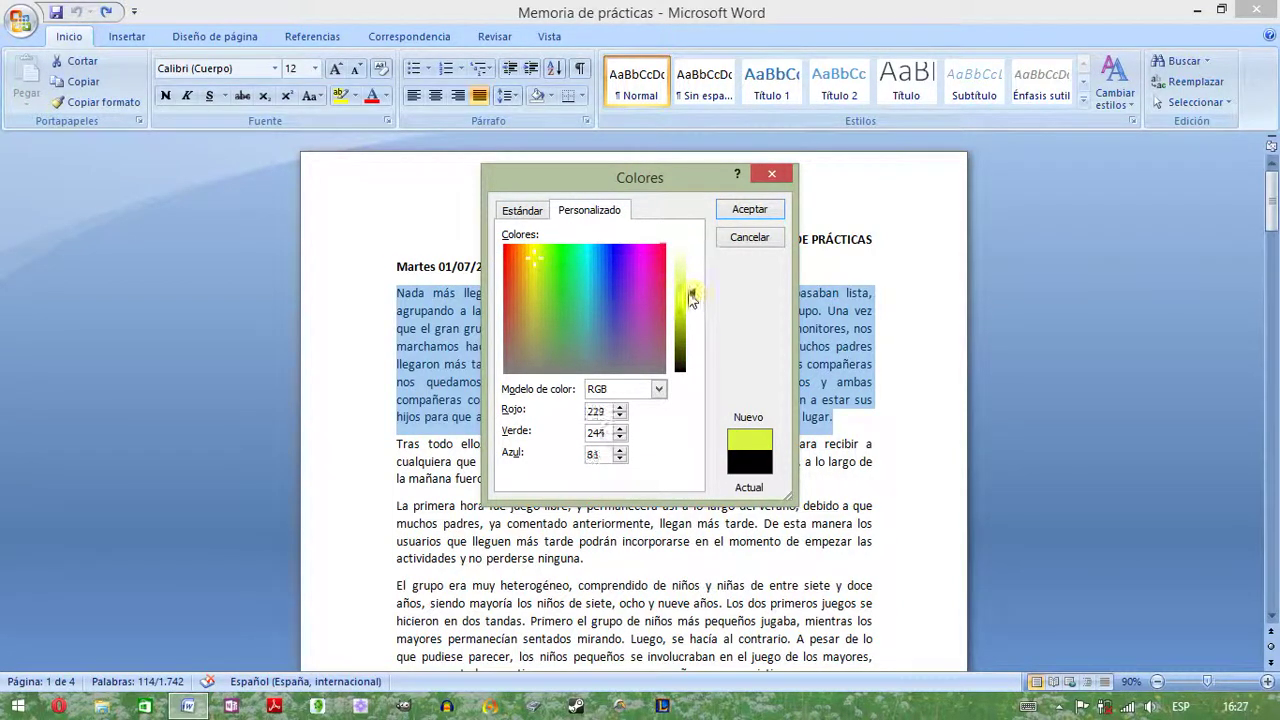
pyautogui.moveTo(690, 270); pyautogui.dragTo(696, 298)
# - Define the custom font color by RGB values: Rojo 123, Verde 111 and Azul 98
pyautogui.moveTo(607, 412); pyautogui.dragTo(563, 415)
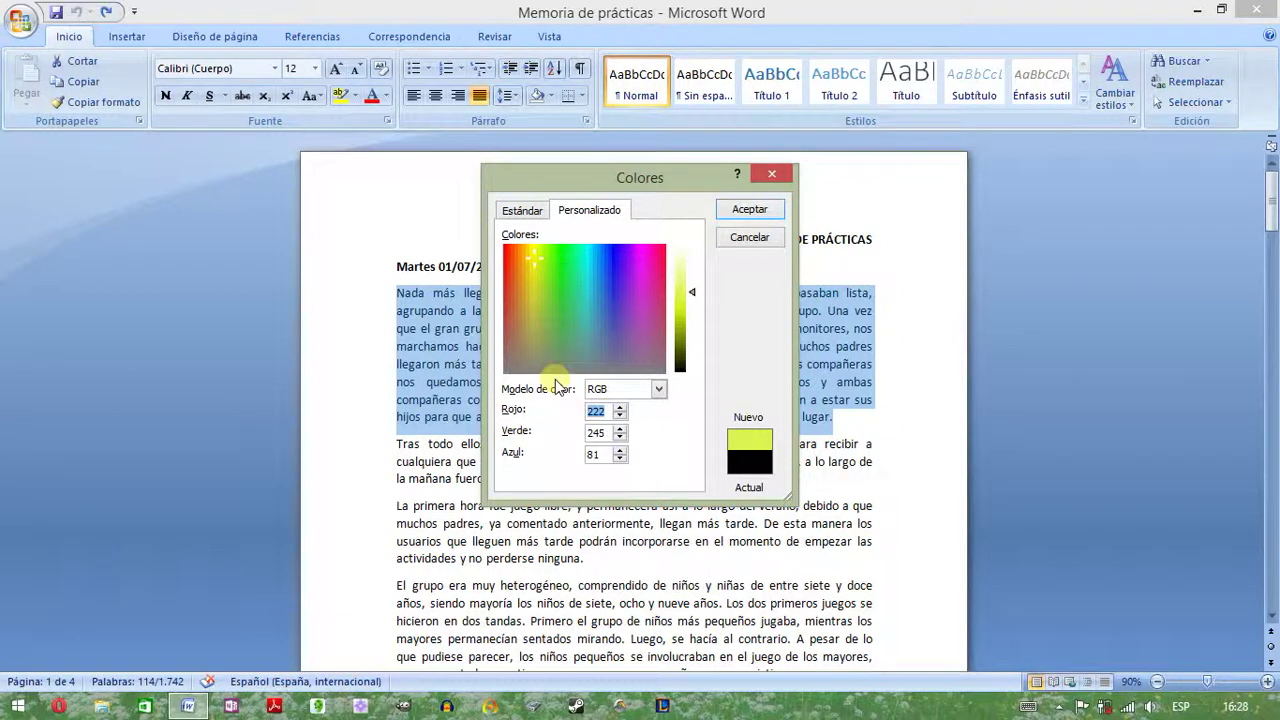
pyautogui.write('123')
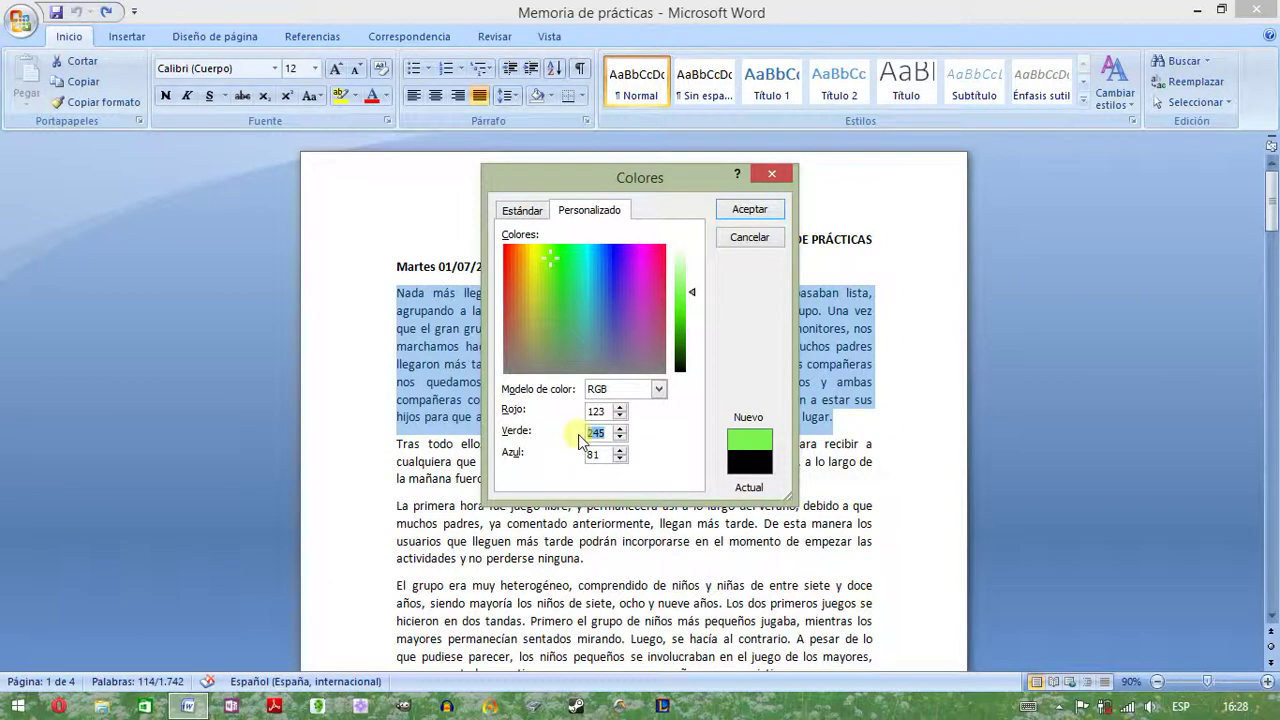
pyautogui.write('111')
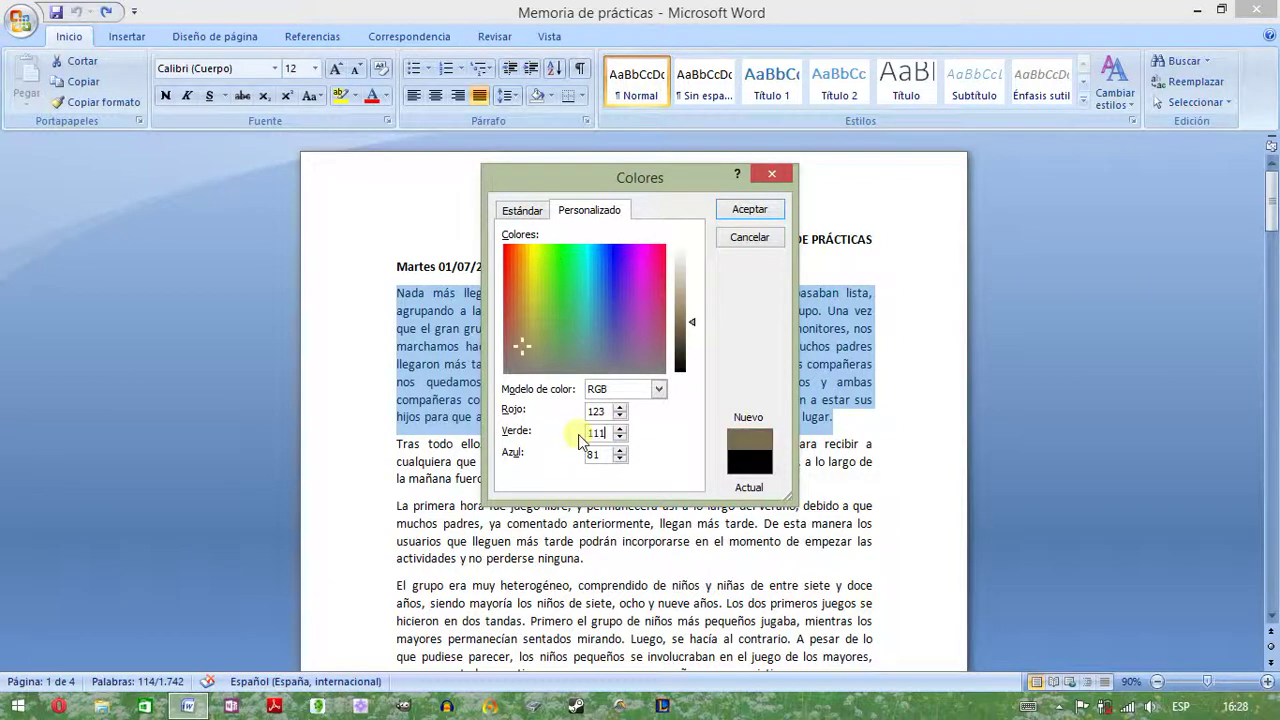
pyautogui.doubleClick(590, 454)
pyautogui.write('98')
# - Pick a dark green with RGB 62, 160, 85 from the custom color spectrum and examine its component values
pyautogui.moveTo(540, 320)
pyautogui.mouseDown()
pyautogui.moveTo(581, 295)
pyautogui.moveTo(563, 316)
pyautogui.mouseUp()
pyautogui.click(598, 410)
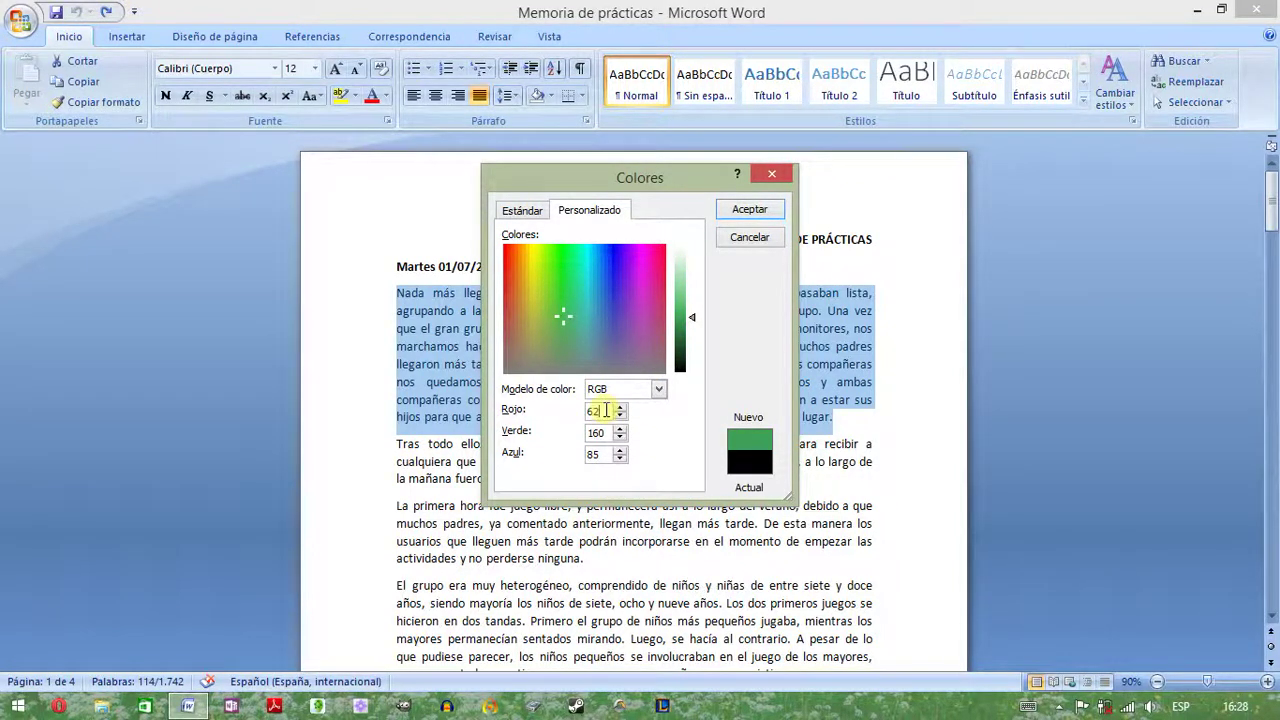
pyautogui.doubleClick(593, 410)
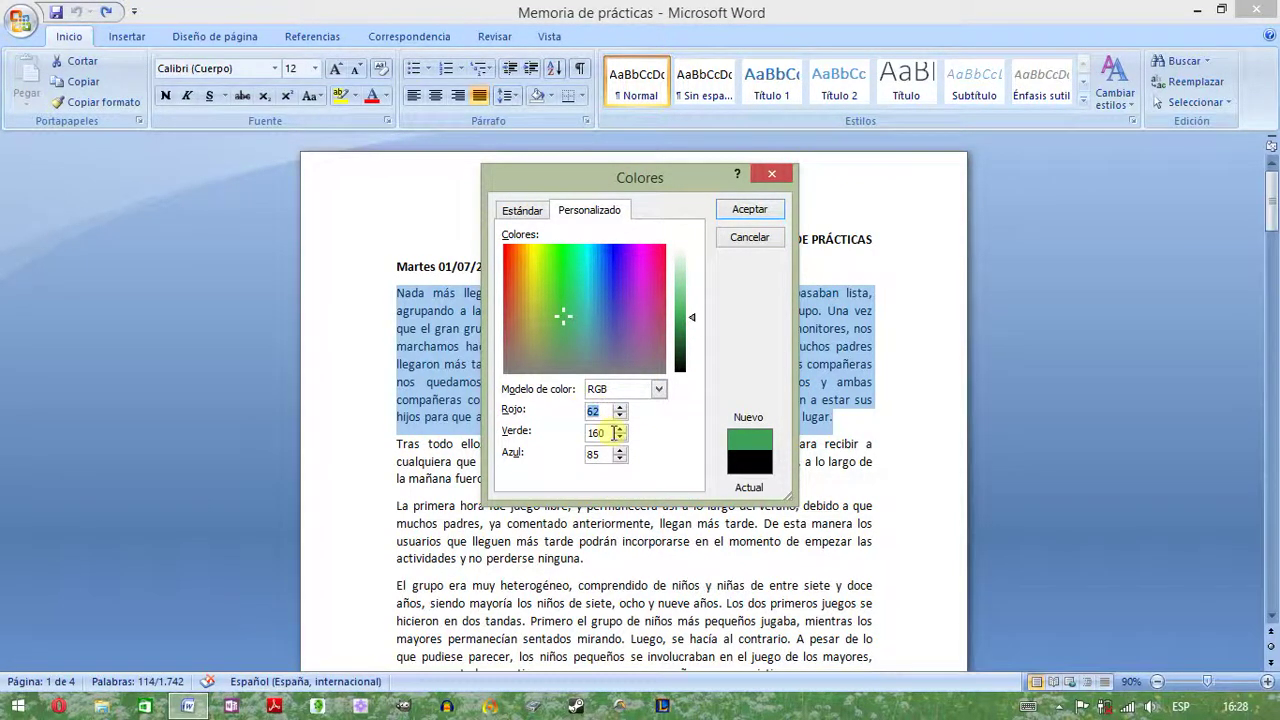
pyautogui.doubleClick(593, 454)
pyautogui.doubleClick(601, 411)
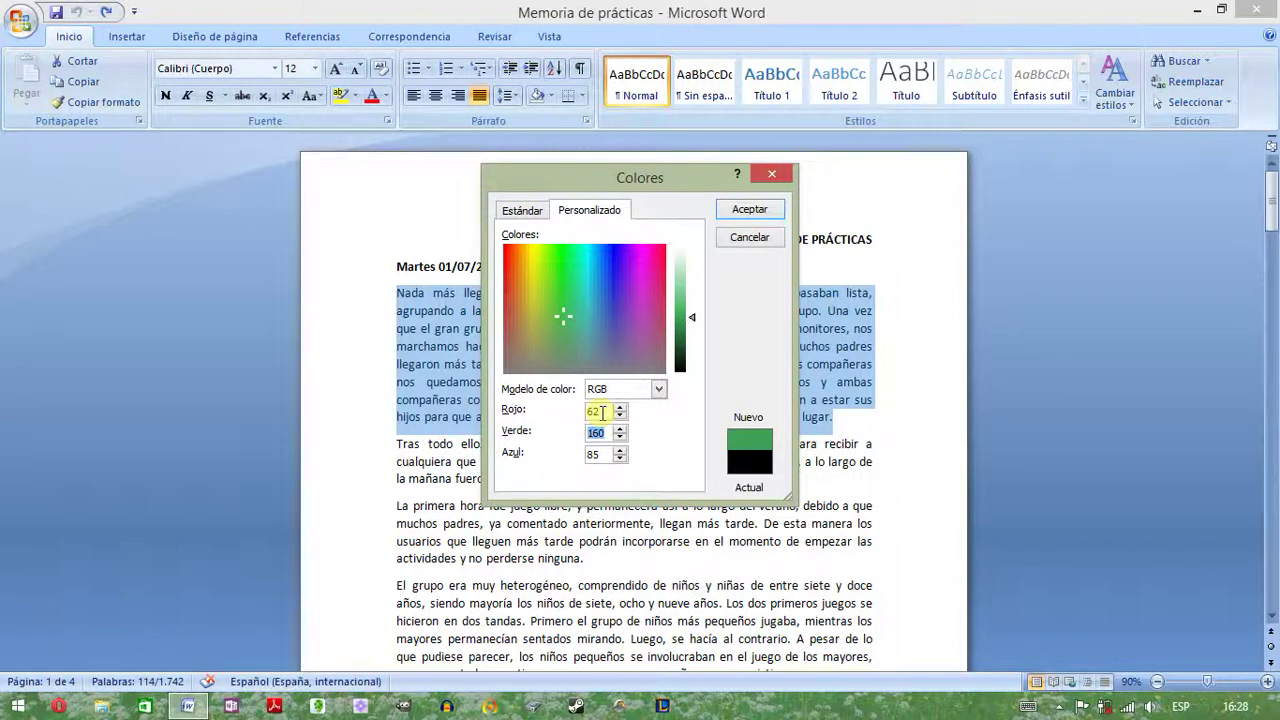
pyautogui.doubleClick(587, 411)
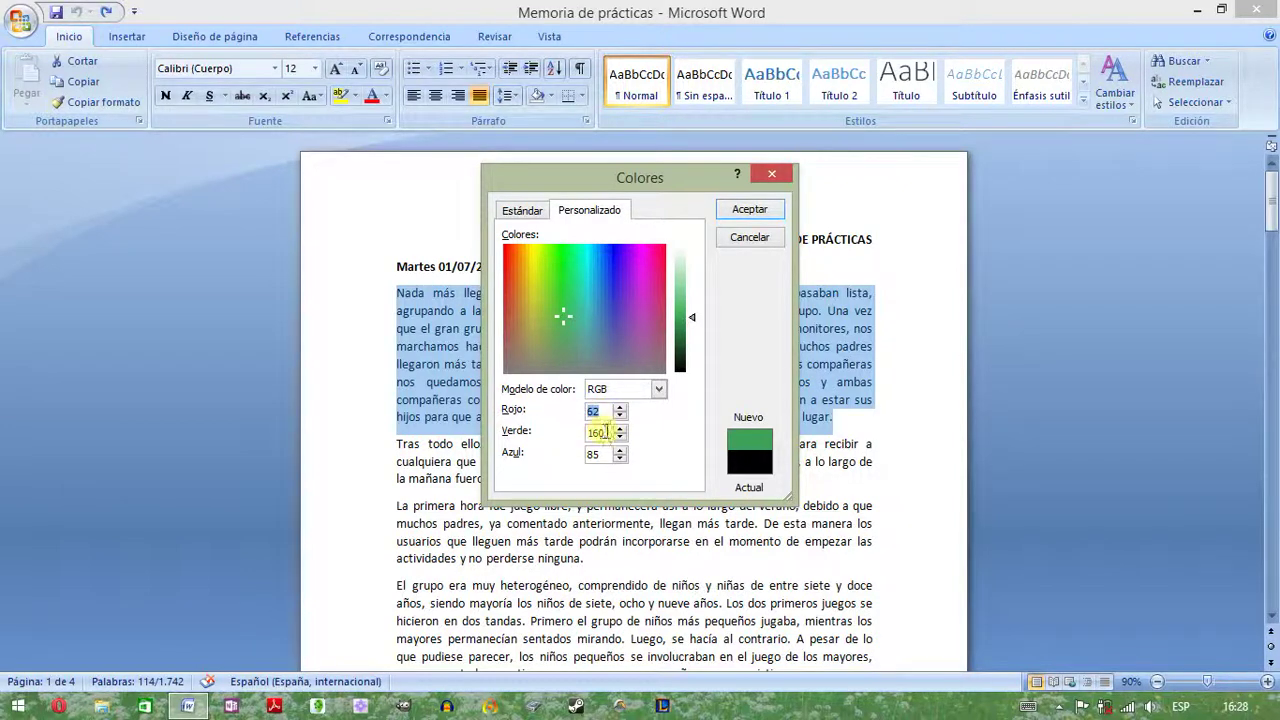
# - Adjust the custom green and its brightness to RGB 58, 222, 78
pyautogui.doubleClick(600, 432)
pyautogui.press('Down')
pyautogui.press('Down')
pyautogui.press('Down')
pyautogui.press('Down')
pyautogui.press('Down')
pyautogui.press('Down')
pyautogui.press('Down')
pyautogui.press('Down')
pyautogui.press('Down')
pyautogui.press('Down')
pyautogui.press('Down')
pyautogui.press('Down')
pyautogui.press('Down')
pyautogui.press('Down')
pyautogui.press('Down')
pyautogui.press('Down')
pyautogui.press('Down')
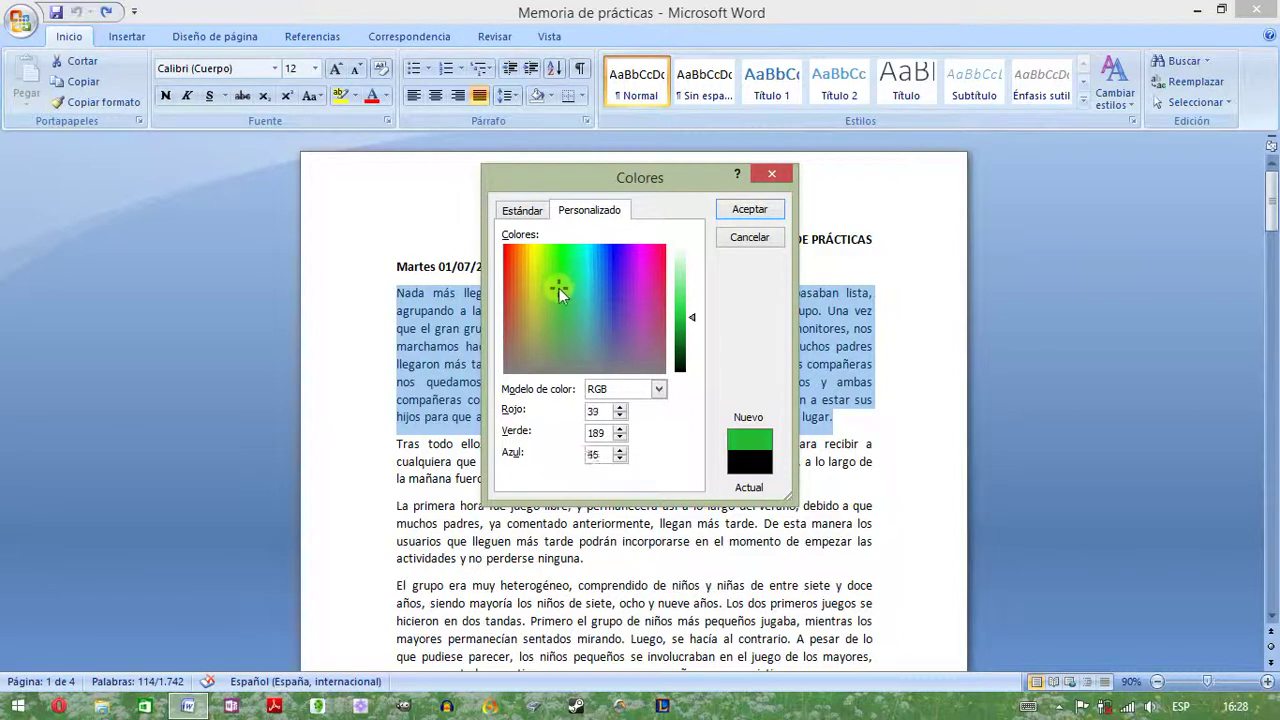
pyautogui.moveTo(702, 318); pyautogui.dragTo(694, 302)
# - Examine the color's component values, switching the color model to HSL and back to RGB
pyautogui.doubleClick(605, 411)
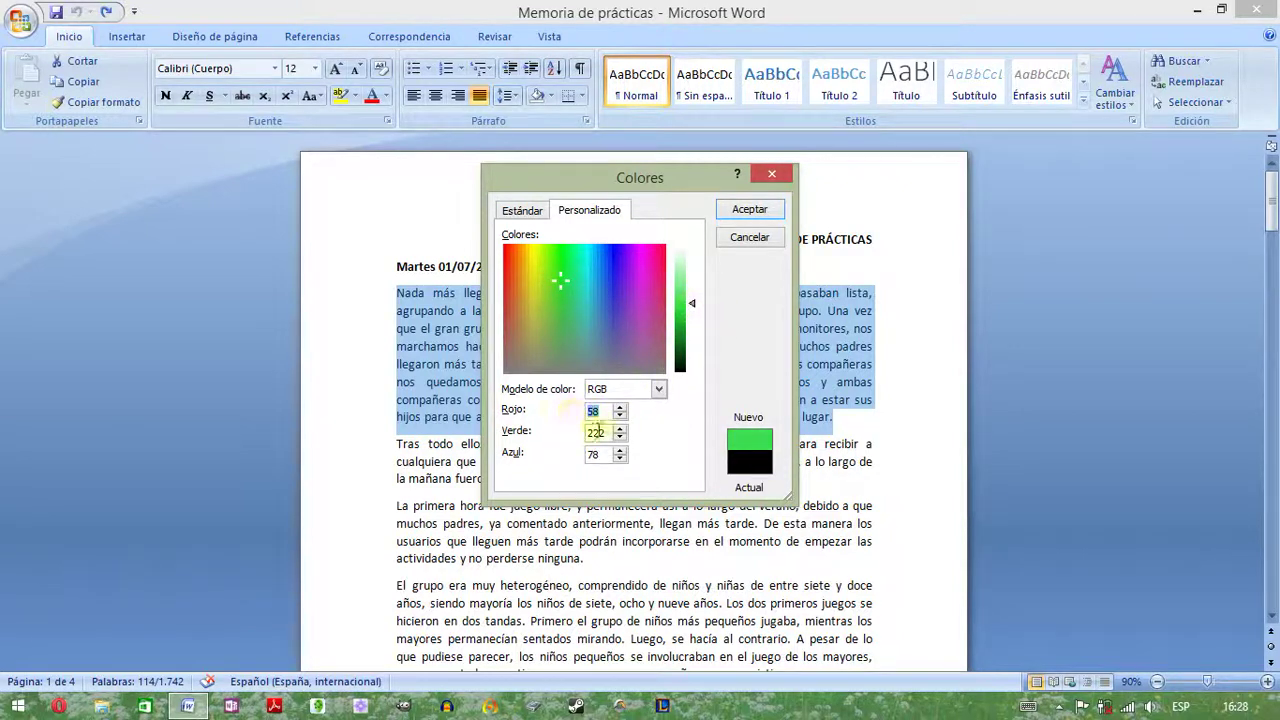
pyautogui.doubleClick(604, 431)
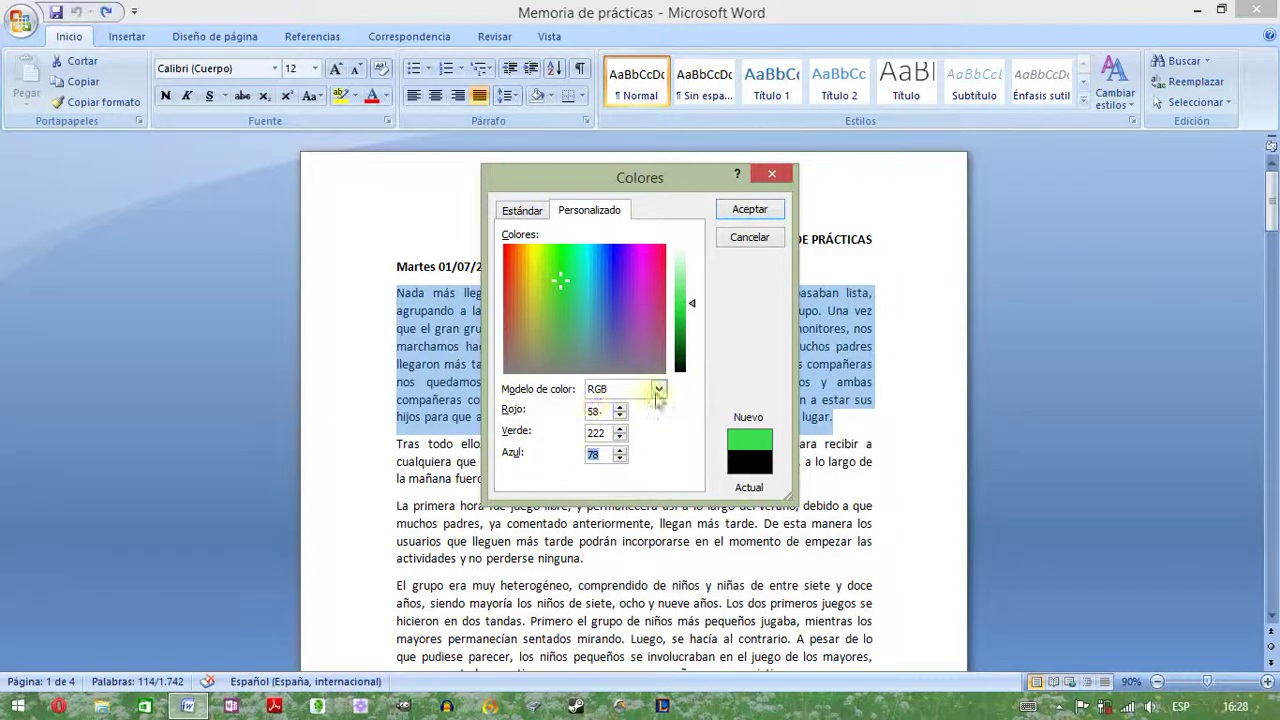
pyautogui.click(658, 389)
pyautogui.click(618, 420)
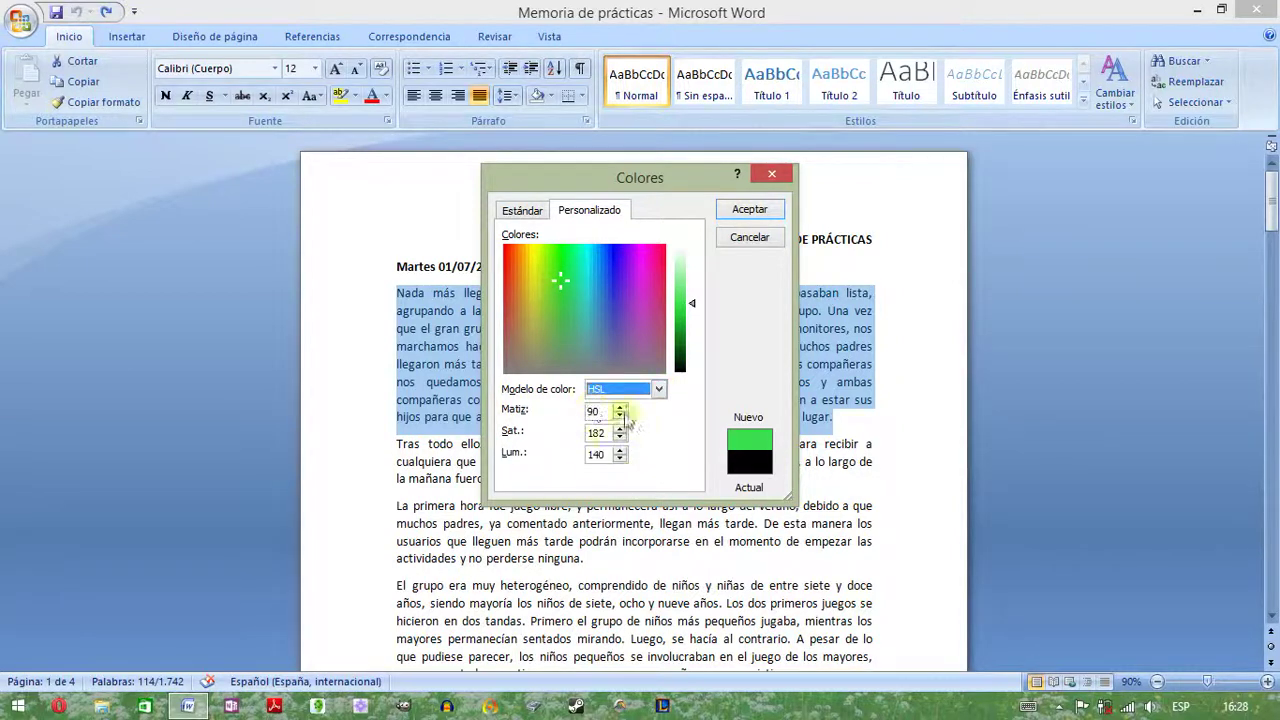
pyautogui.doubleClick(600, 410)
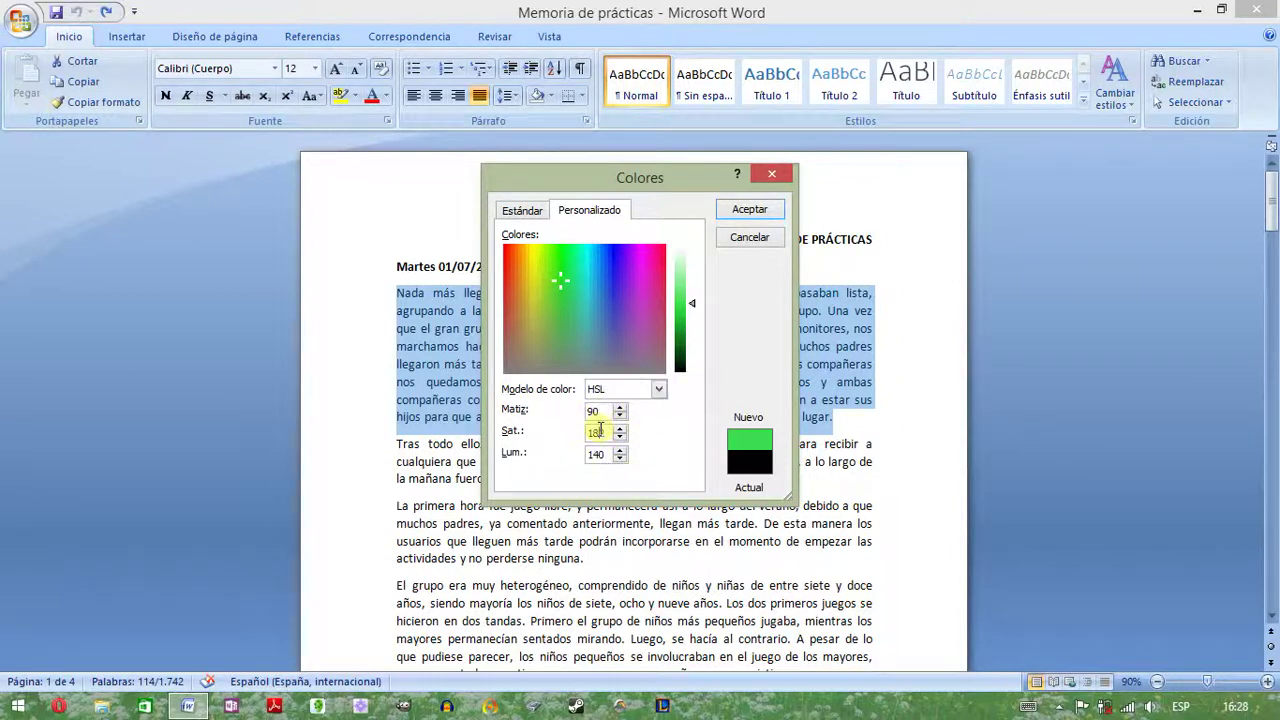
pyautogui.click(659, 389)
pyautogui.click(618, 410)
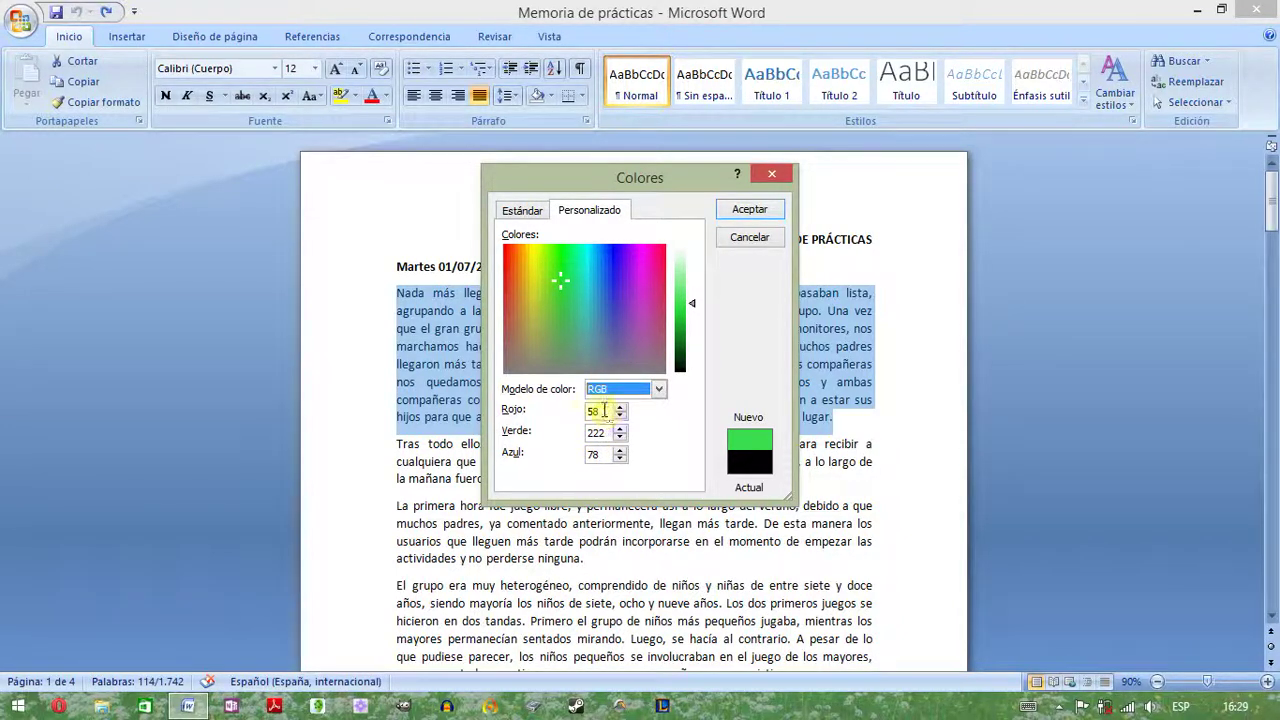
pyautogui.press('BackSpace')
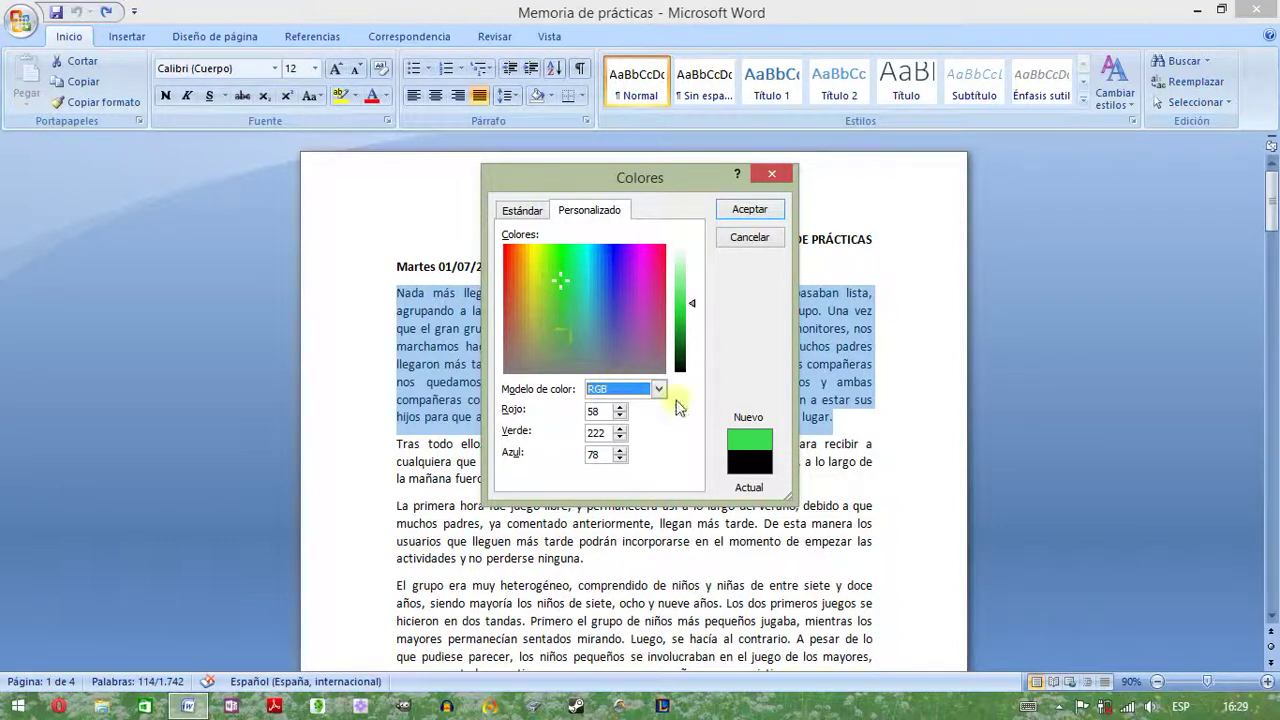
# - Try a standard yellow-green swatch, check its custom RGB values, and cancel the font color change
pyautogui.click(519, 211)
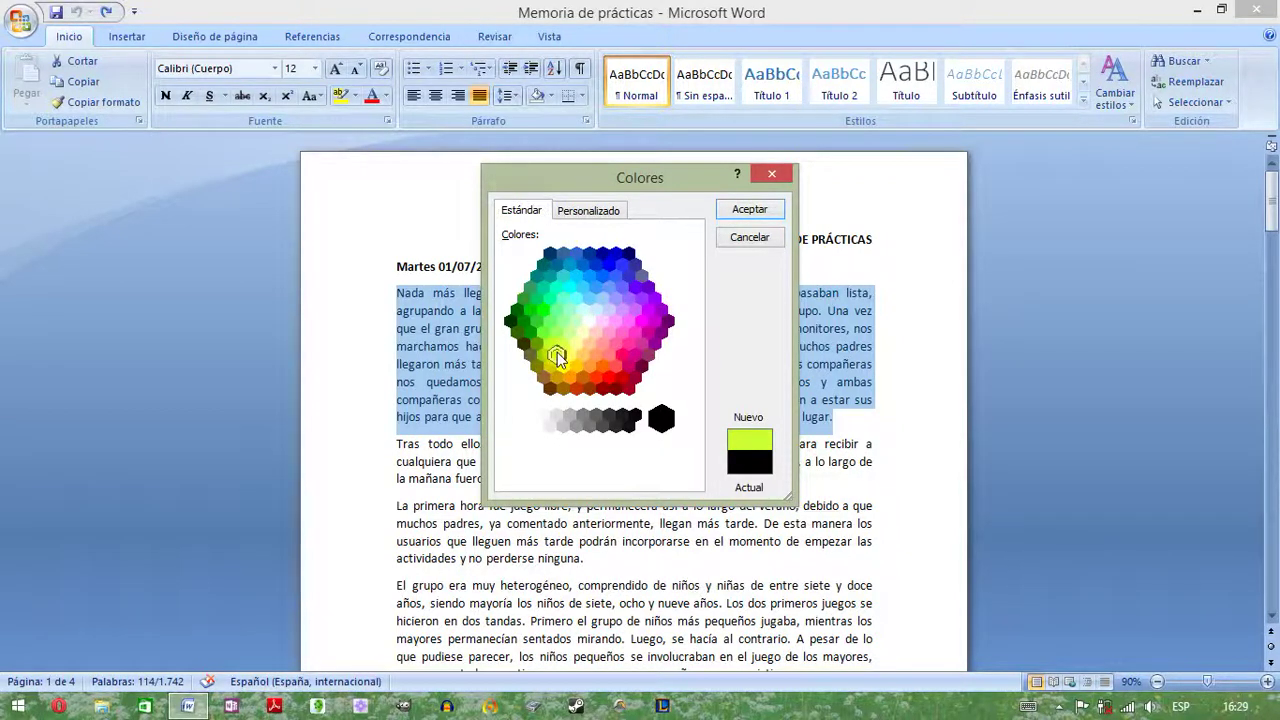
pyautogui.click(588, 212)
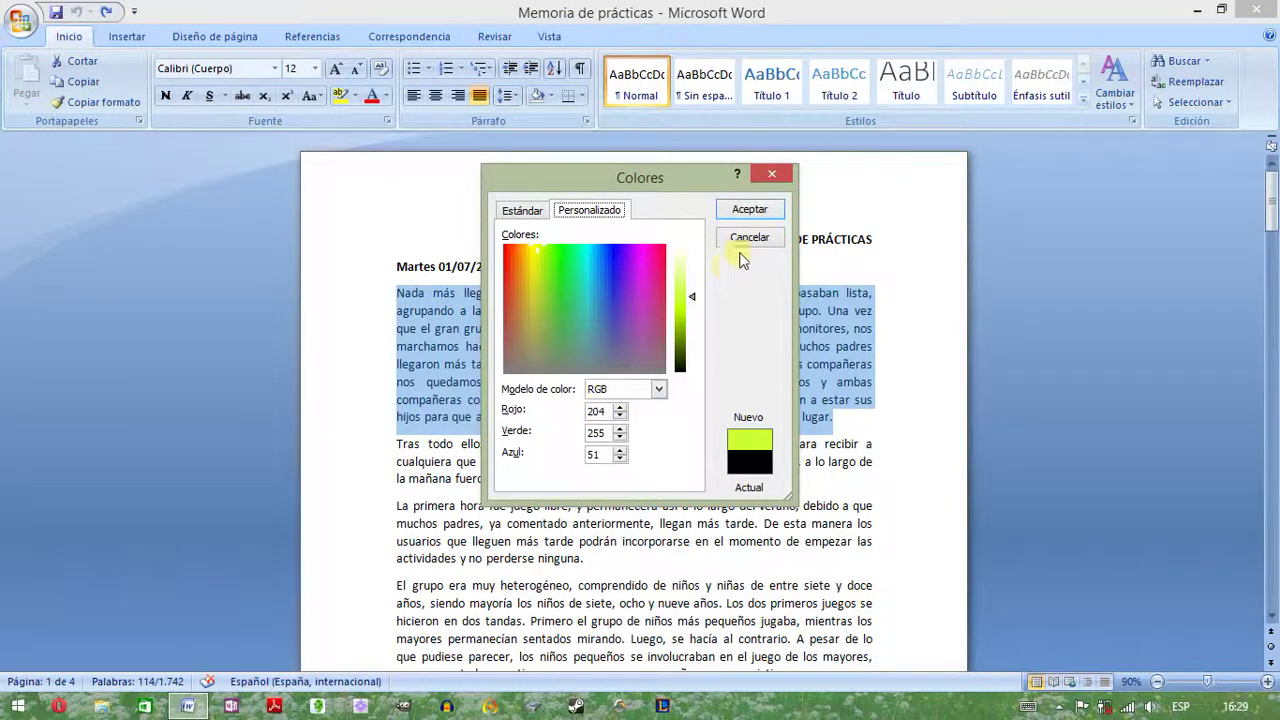
pyautogui.click(515, 211)
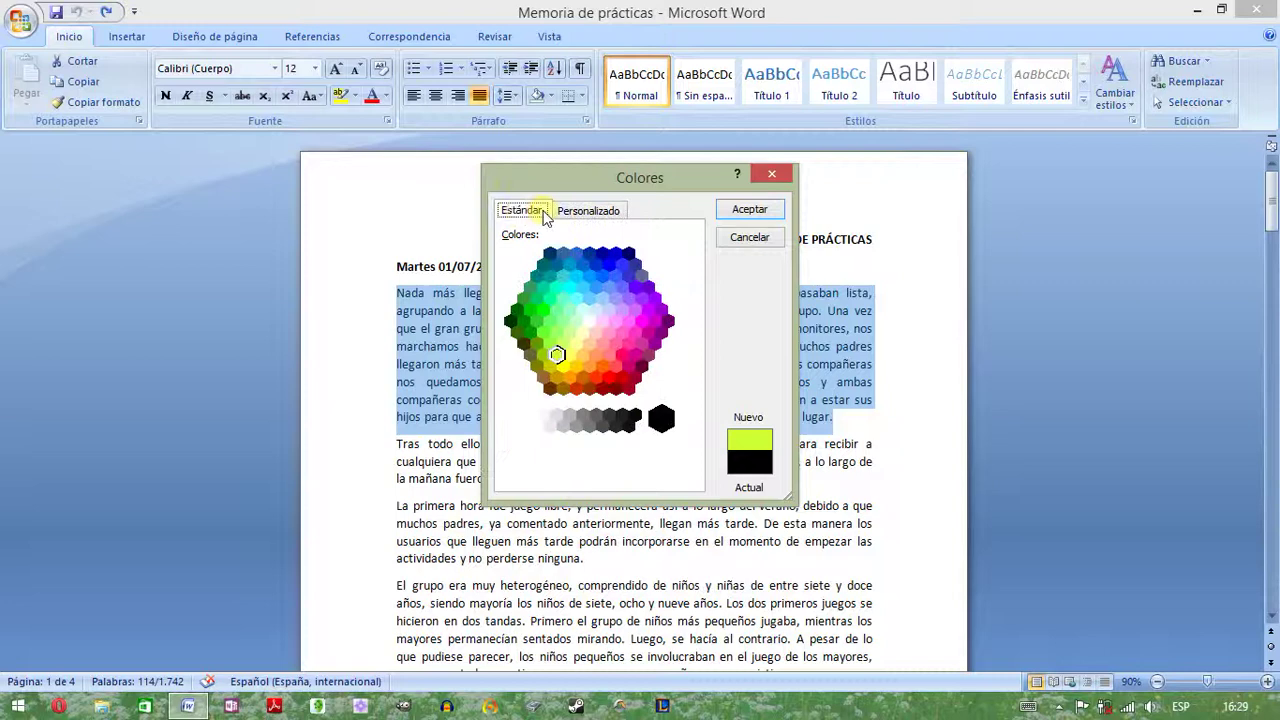
pyautogui.click(750, 240)
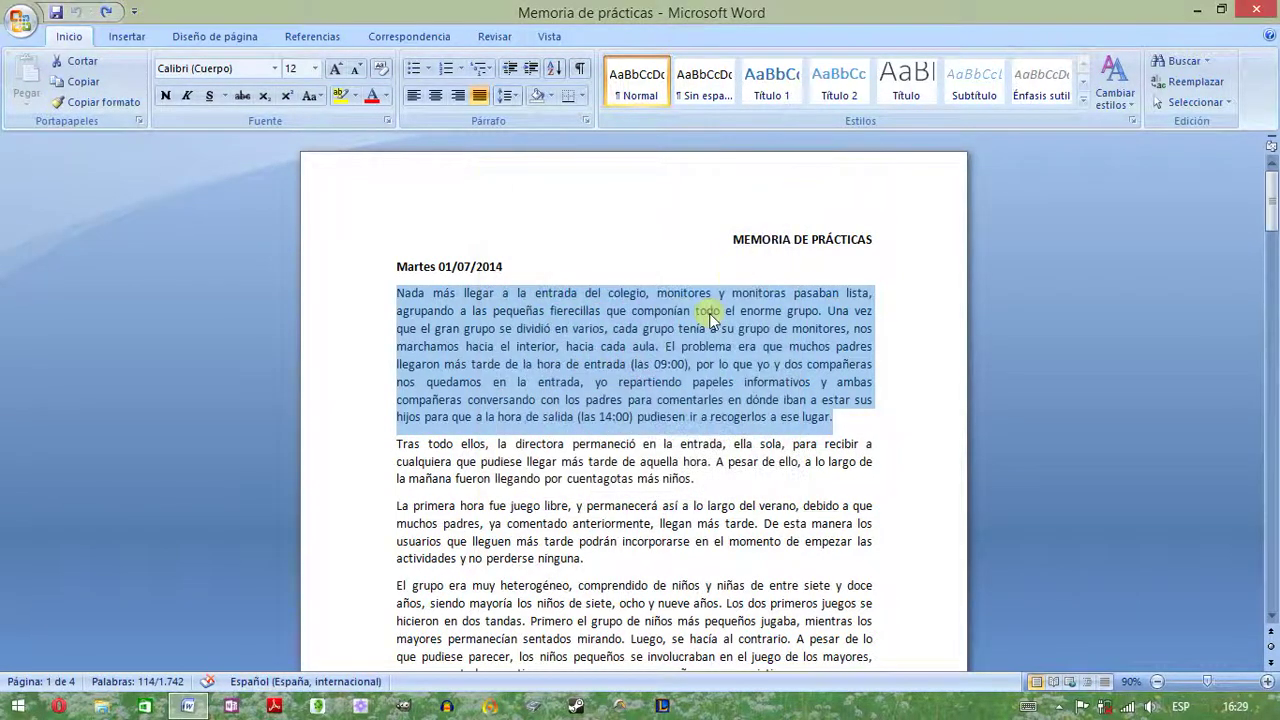
# - Apply the Arial font to the passage from "Nada más llegar" to "pequeñas fierecillas" in the first paragraph
pyautogui.click(837, 418)
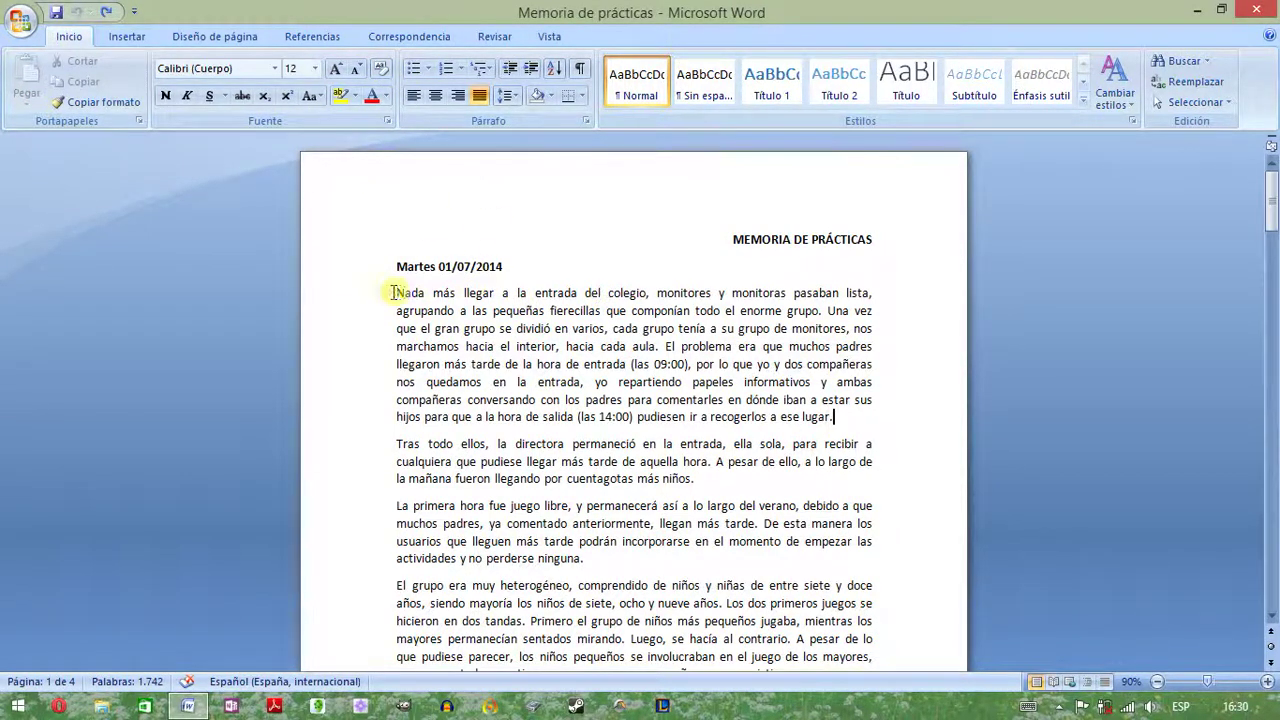
pyautogui.moveTo(396, 293); pyautogui.dragTo(602, 311)
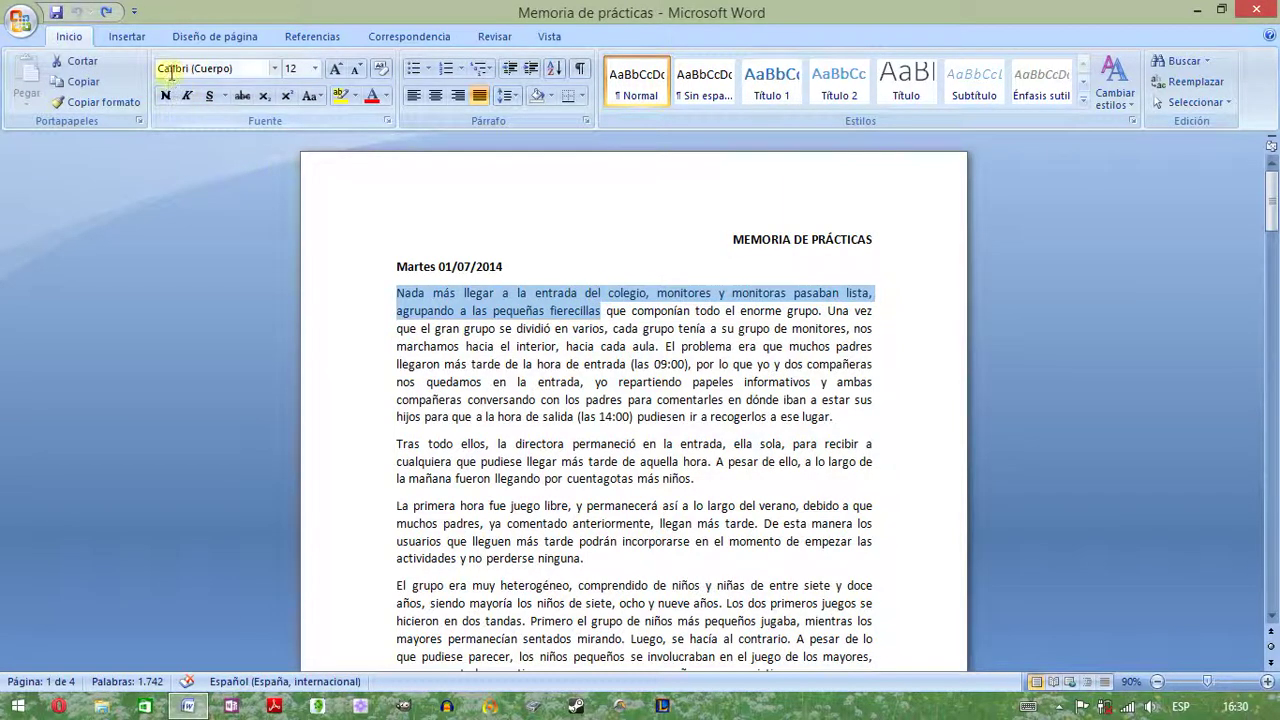
pyautogui.click(275, 69)
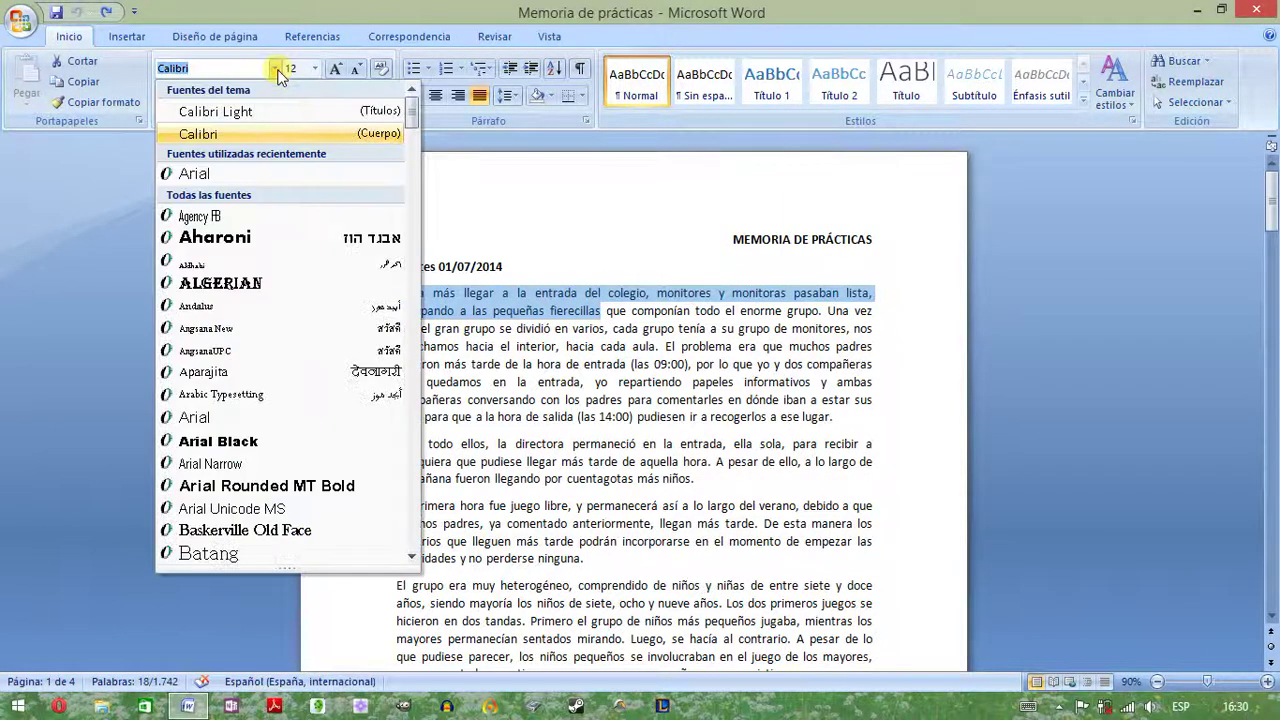
pyautogui.click(227, 170)
pyautogui.click(274, 69)
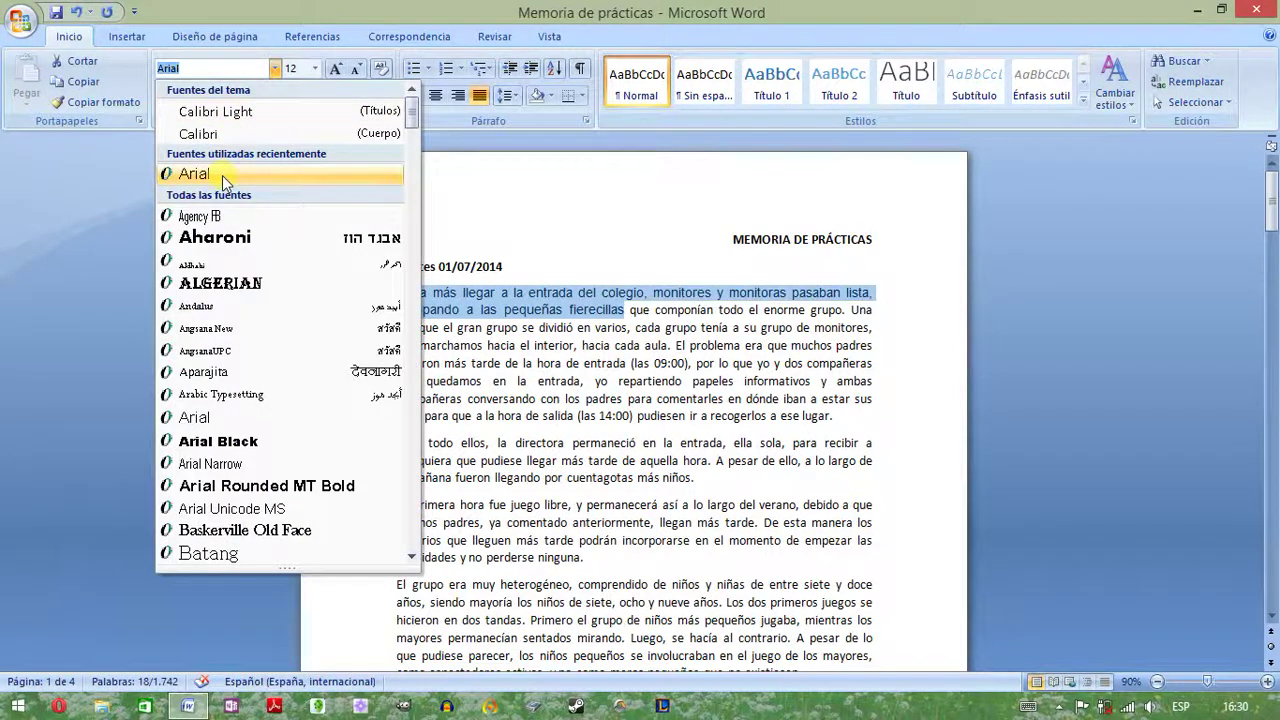
pyautogui.click(275, 69)
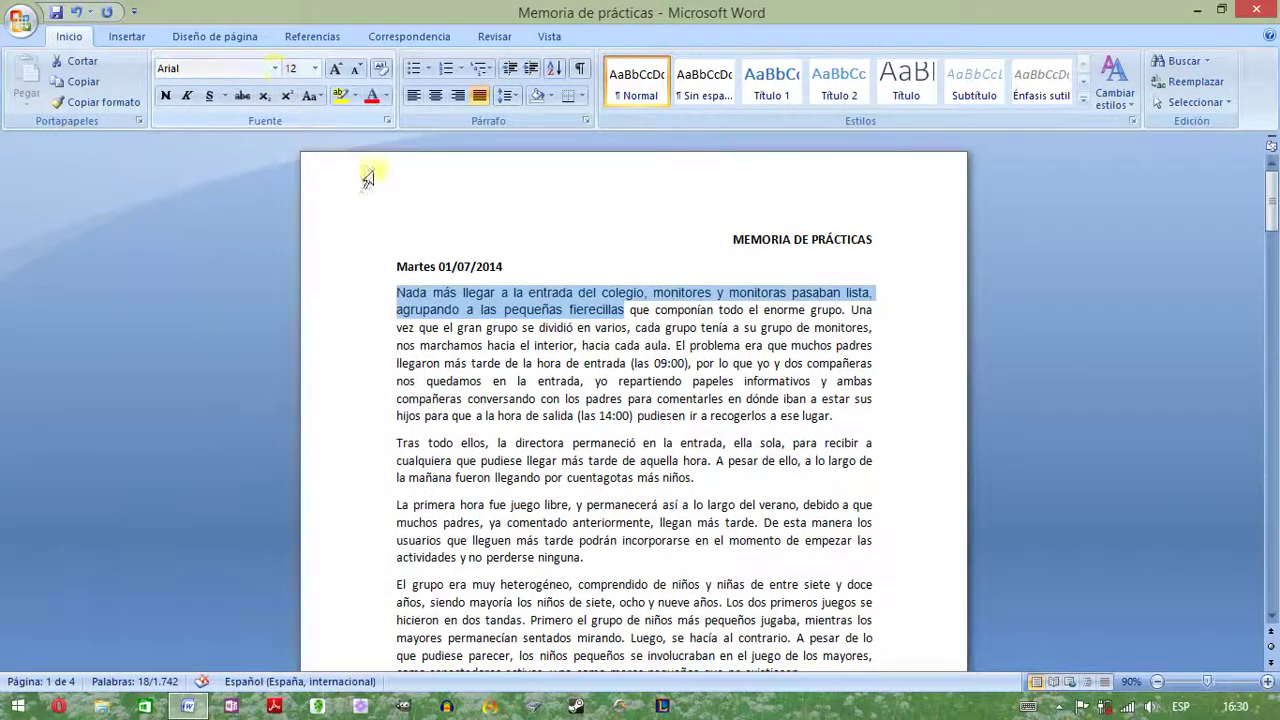
# - Format the selected opening passage with font size 16, italics and subscript
pyautogui.click(338, 69)
pyautogui.click(338, 69)
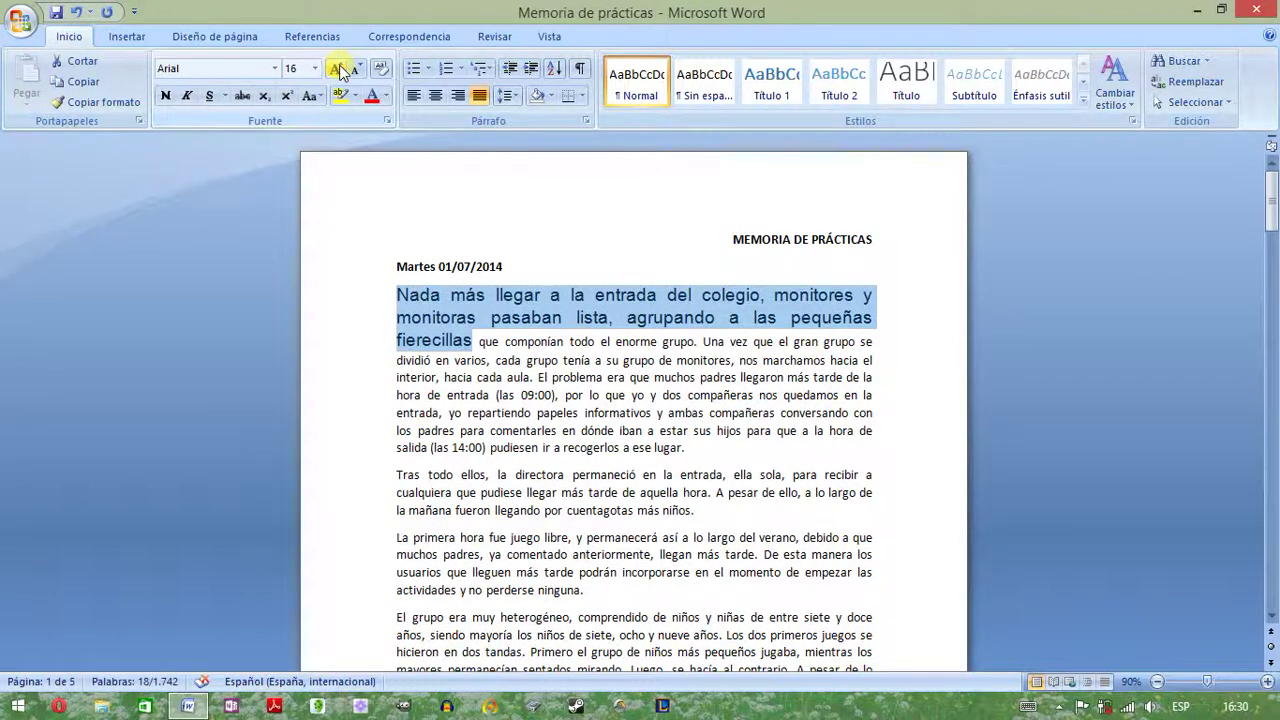
pyautogui.click(186, 97)
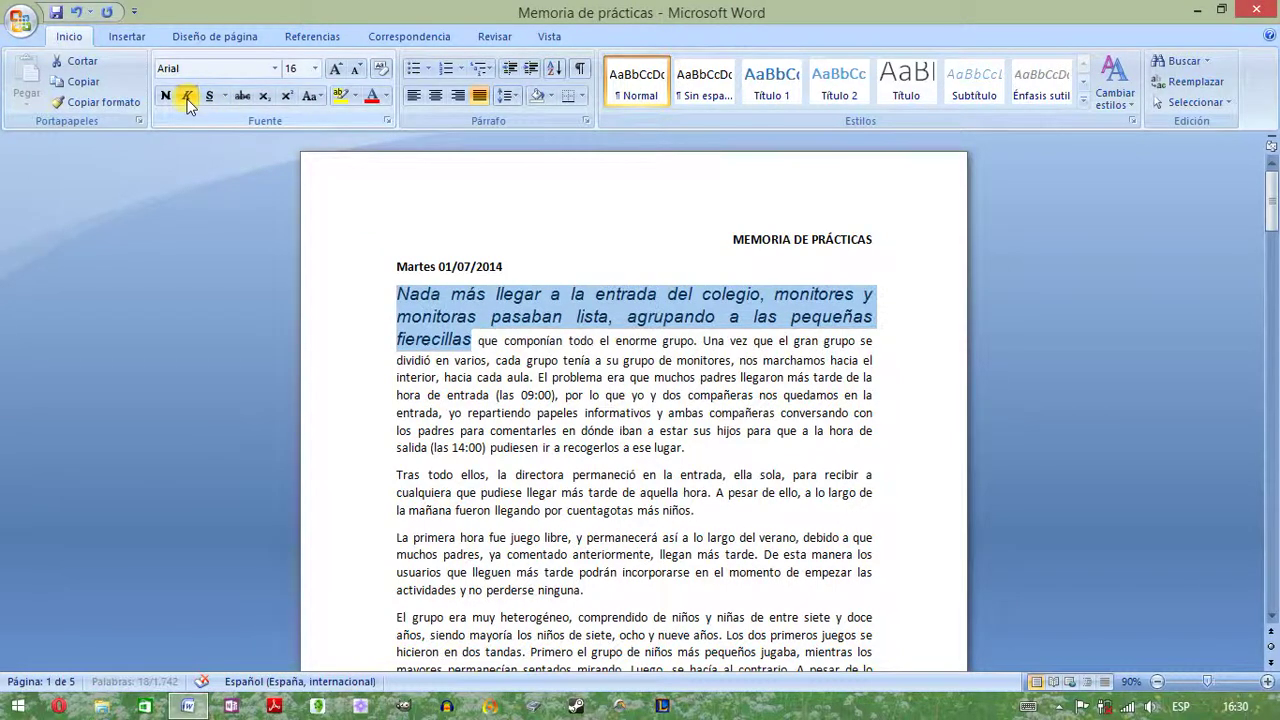
pyautogui.click(266, 98)
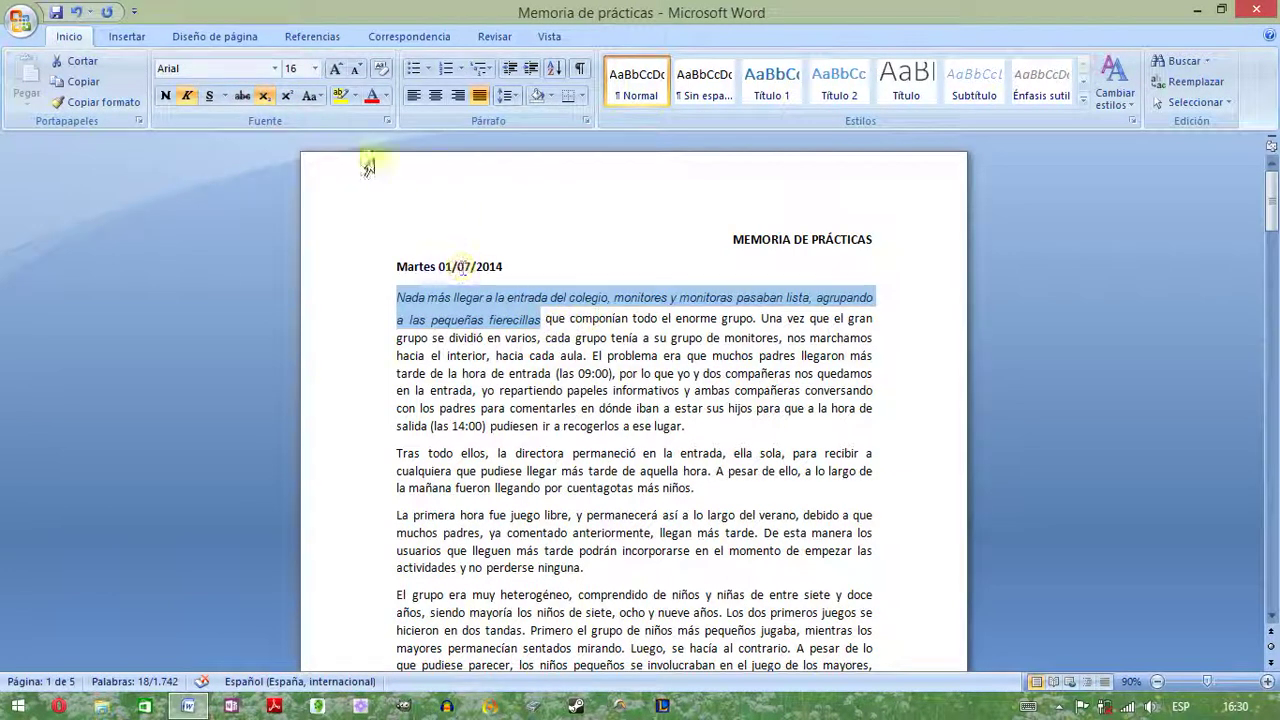
# - Clear all formatting from the selected opening passage of the first paragraph and enlarge its font to size 12
pyautogui.click(381, 69)
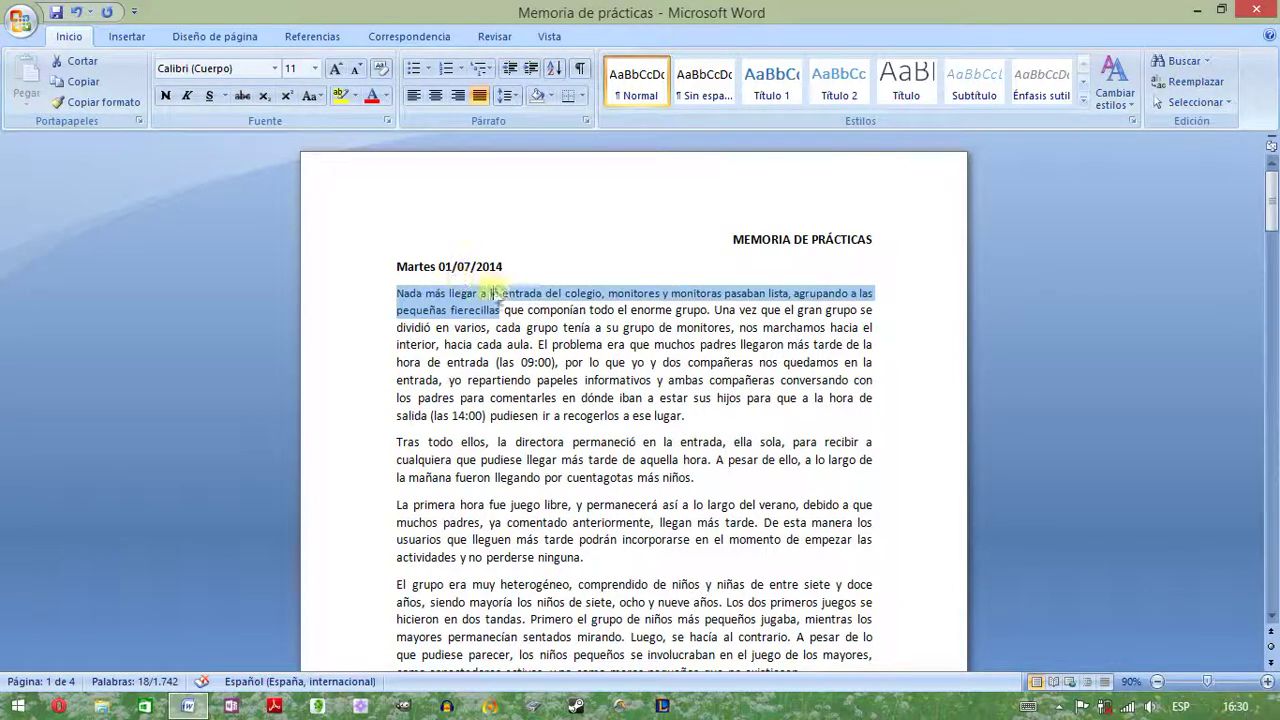
pyautogui.click(336, 69)
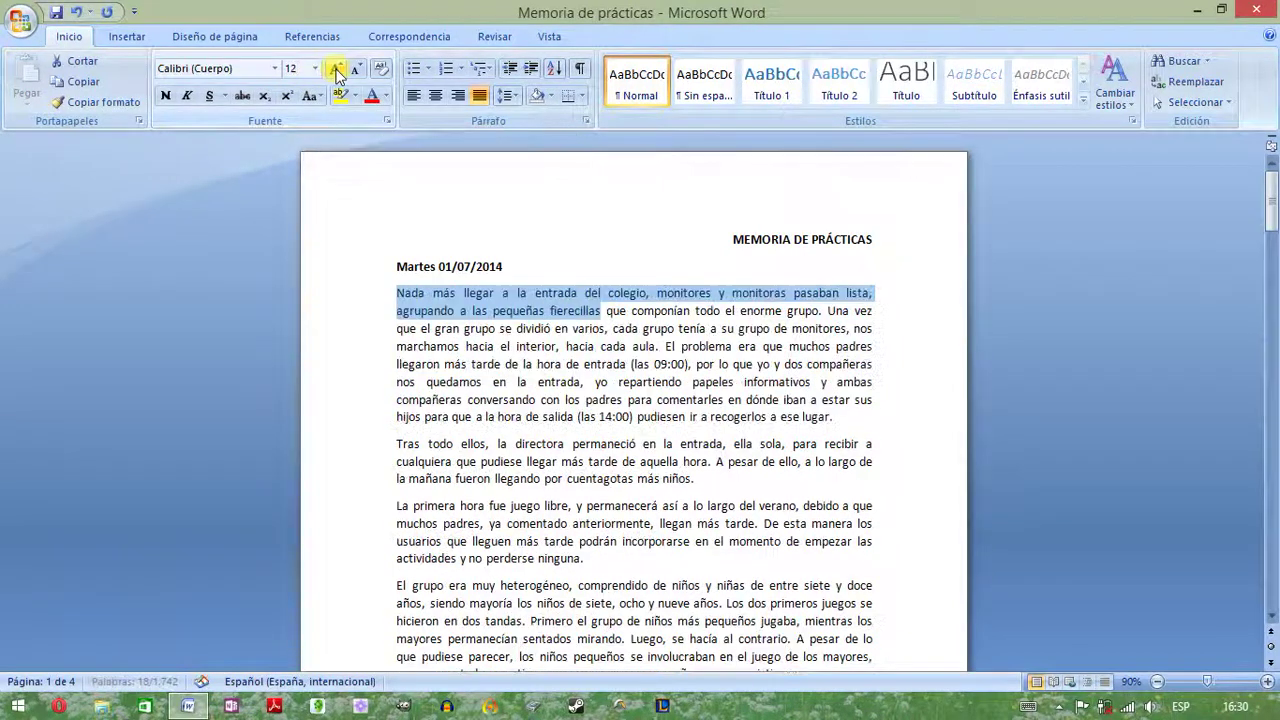
pyautogui.click(603, 316)
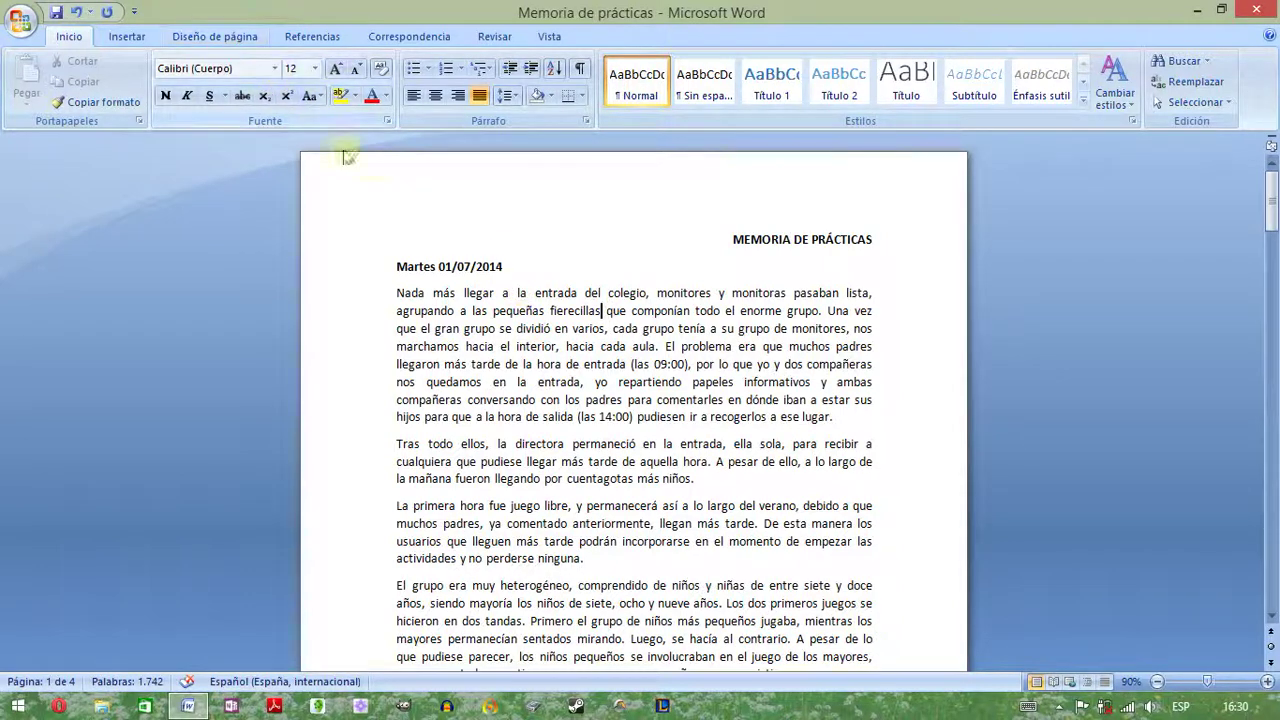
# - Undo the last seven formatting actions at once, back through the font change on the opening passage
pyautogui.click(88, 14)
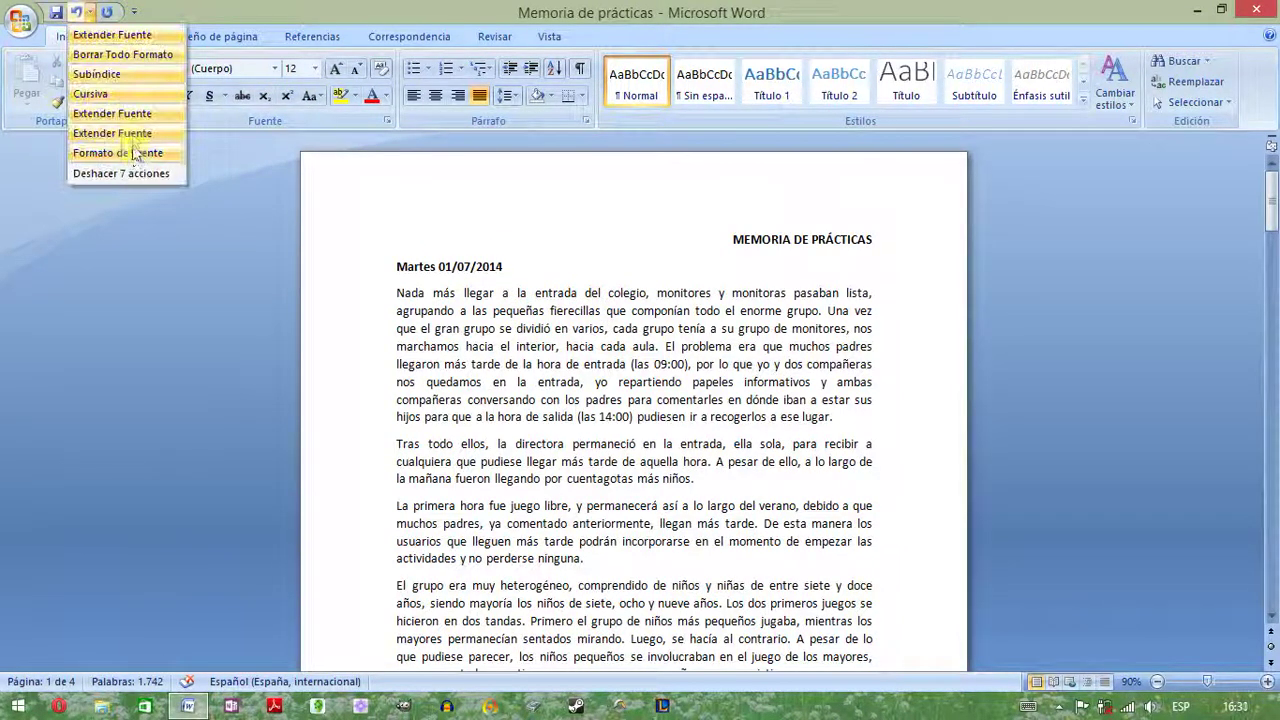
pyautogui.click(140, 152)
pyautogui.click(603, 311)
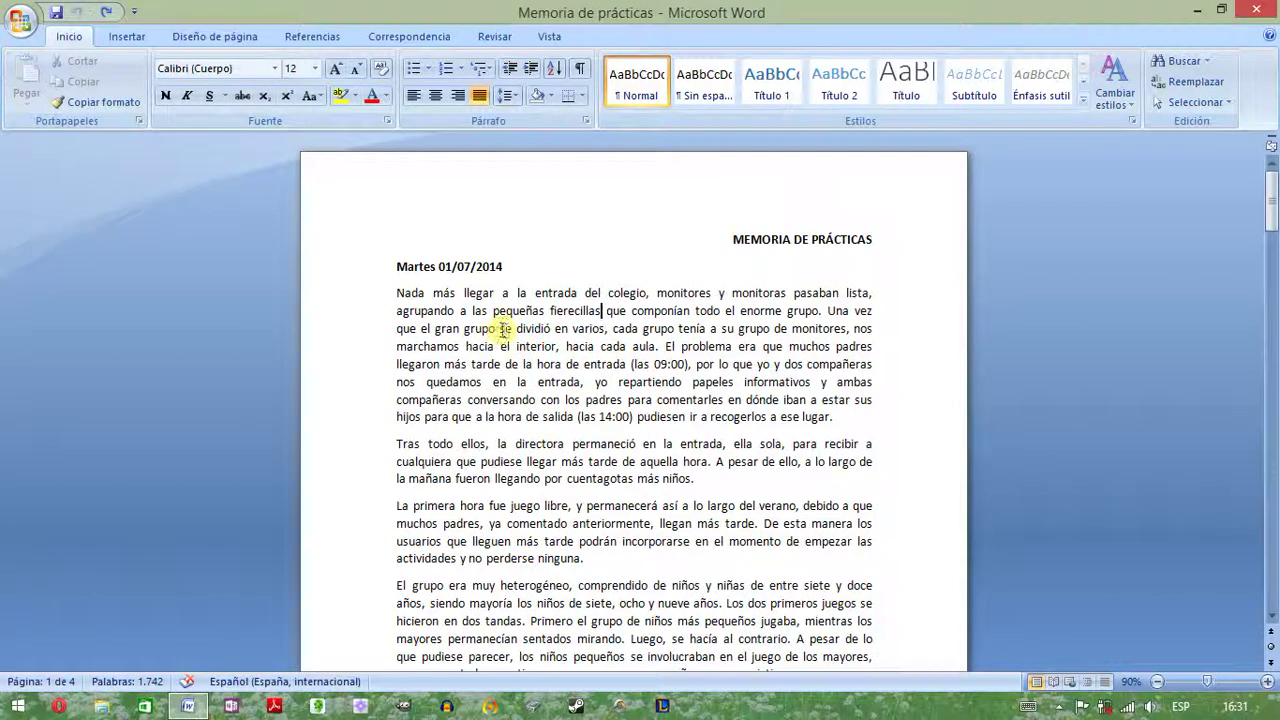
# - Clear the formatting of "se dividió en varios, cada grupo tenía a su grupo de monitores," and set its font size to 12
pyautogui.moveTo(503, 328); pyautogui.dragTo(848, 330)
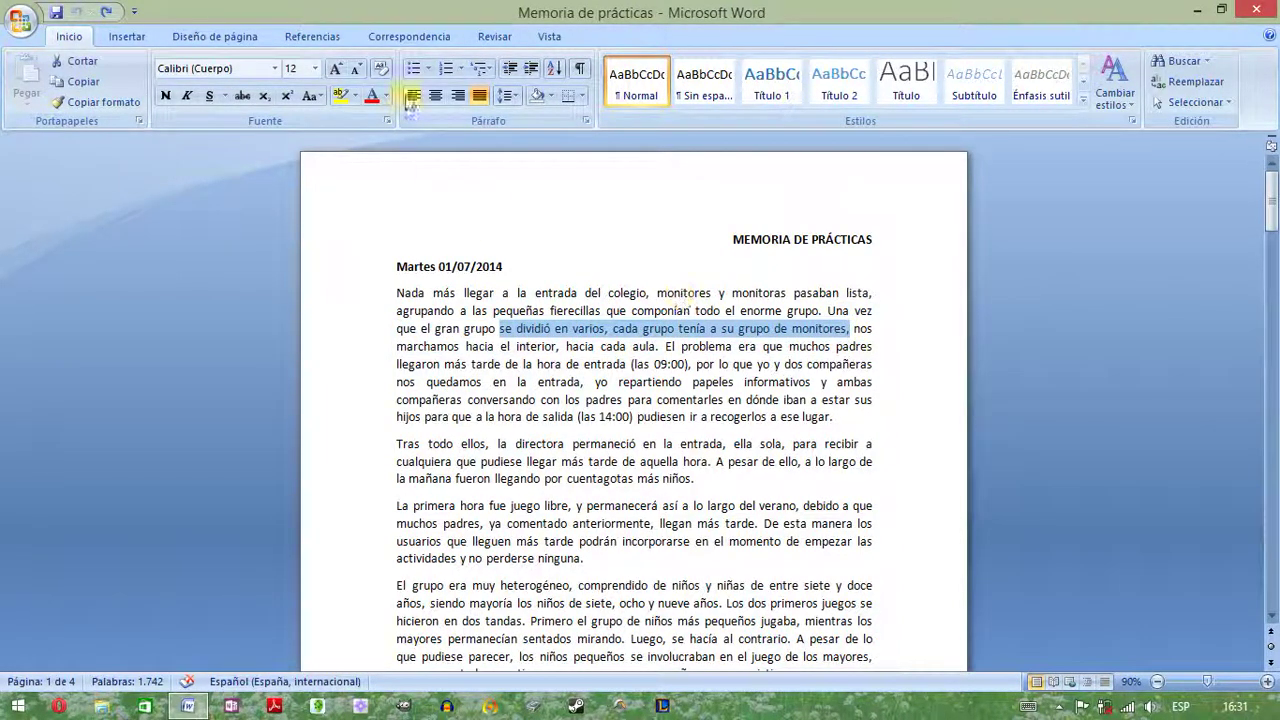
pyautogui.click(380, 68)
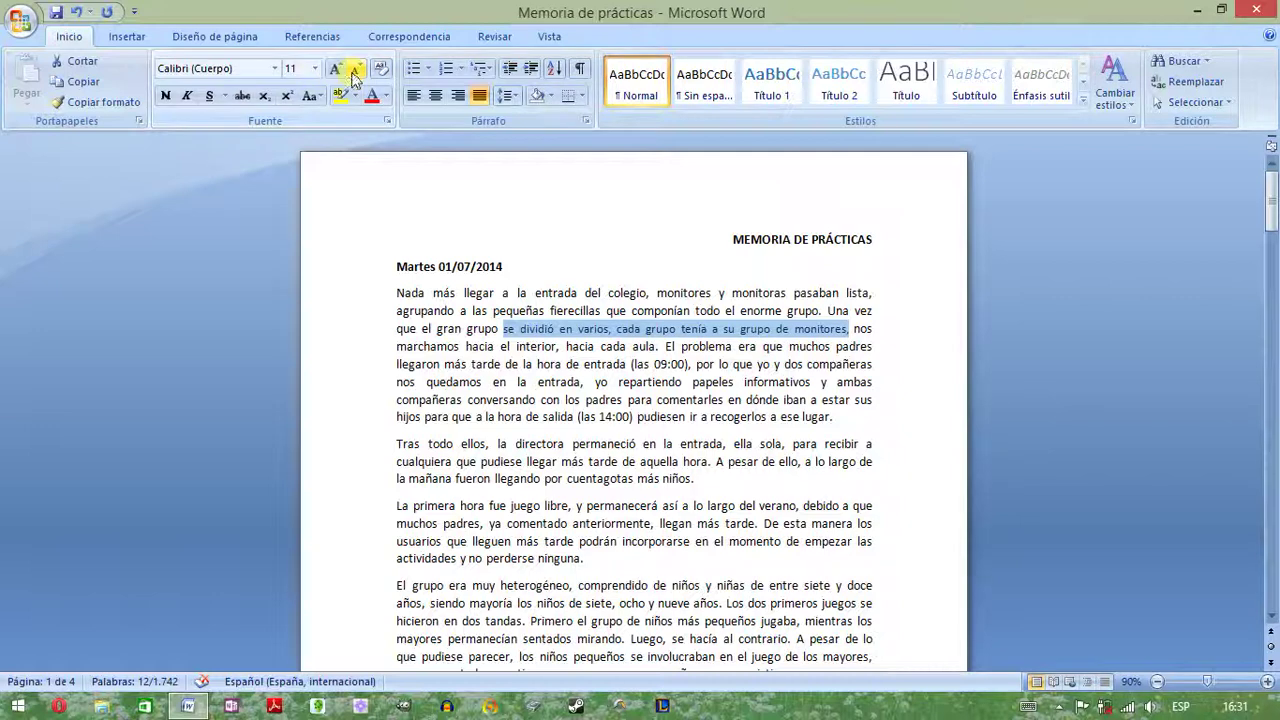
pyautogui.click(314, 68)
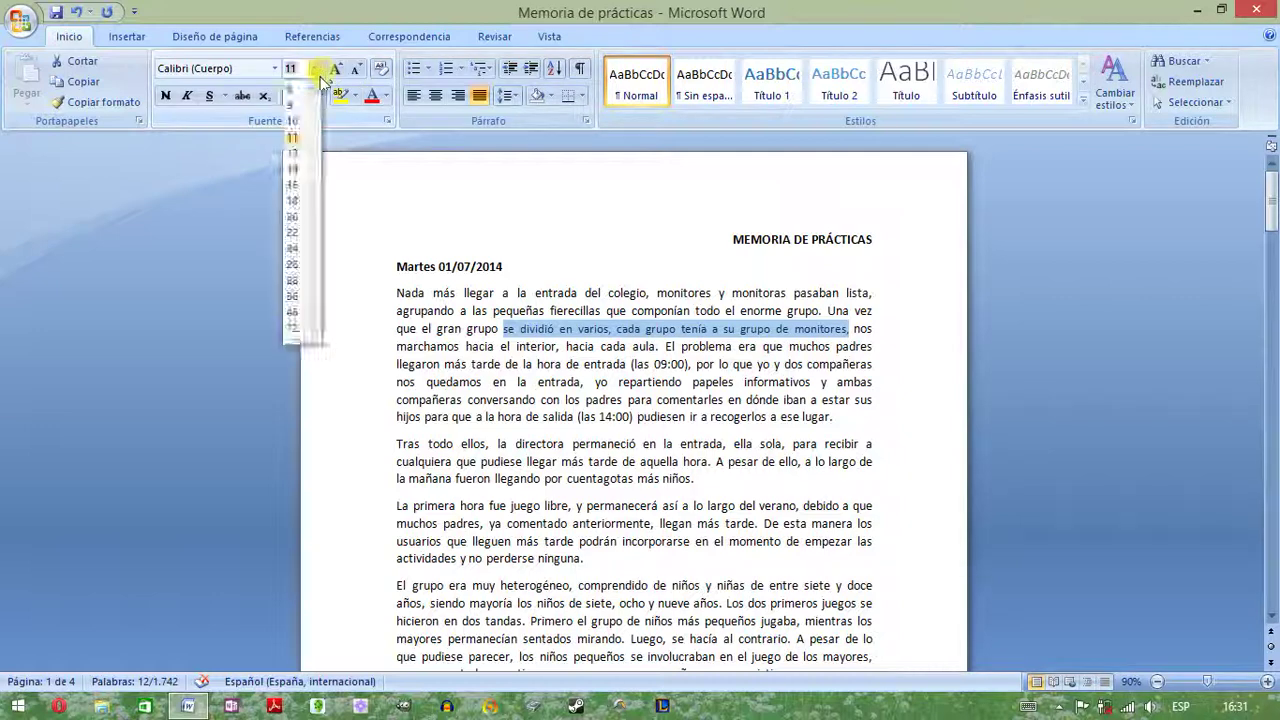
pyautogui.click(292, 152)
pyautogui.click(566, 328)
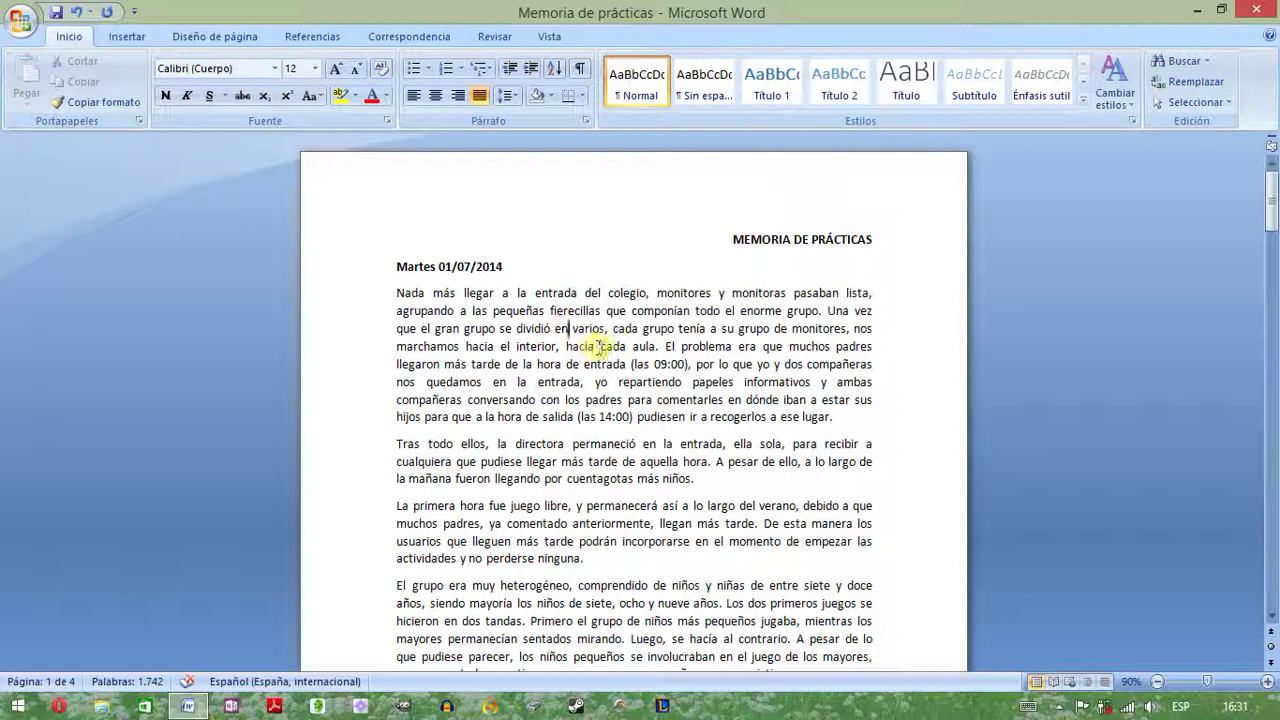
pyautogui.click(1057, 707)
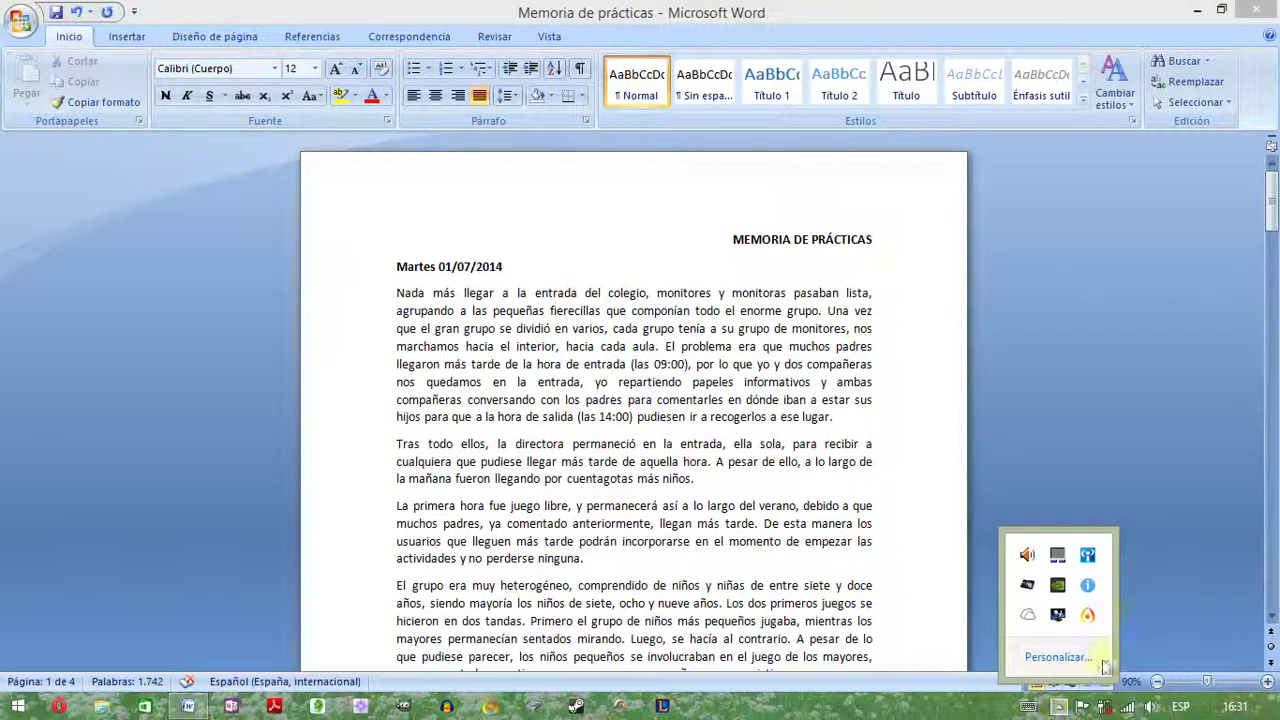